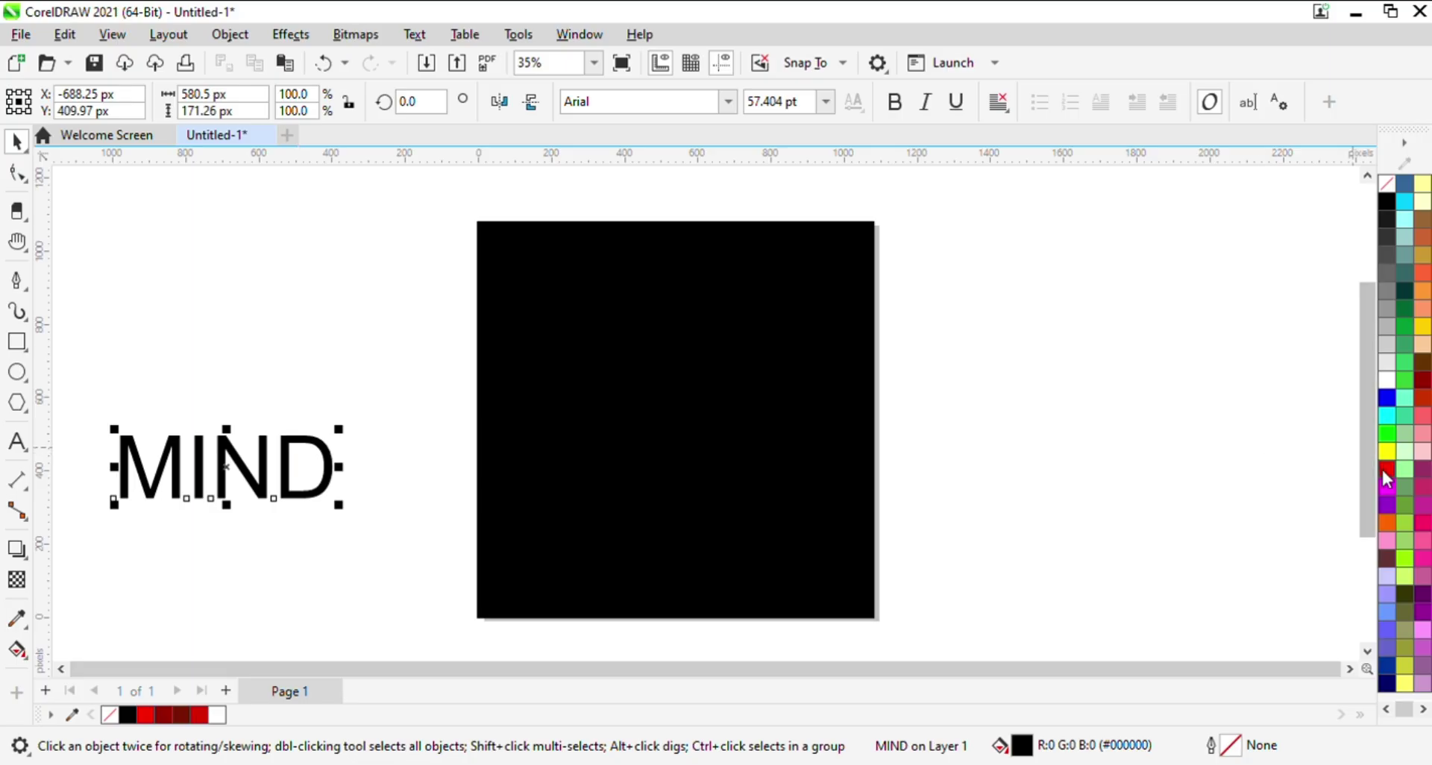
- Fill the word MIND with red and move it onto the black square
click(1386, 468)
drag(213, 457, 671, 384)
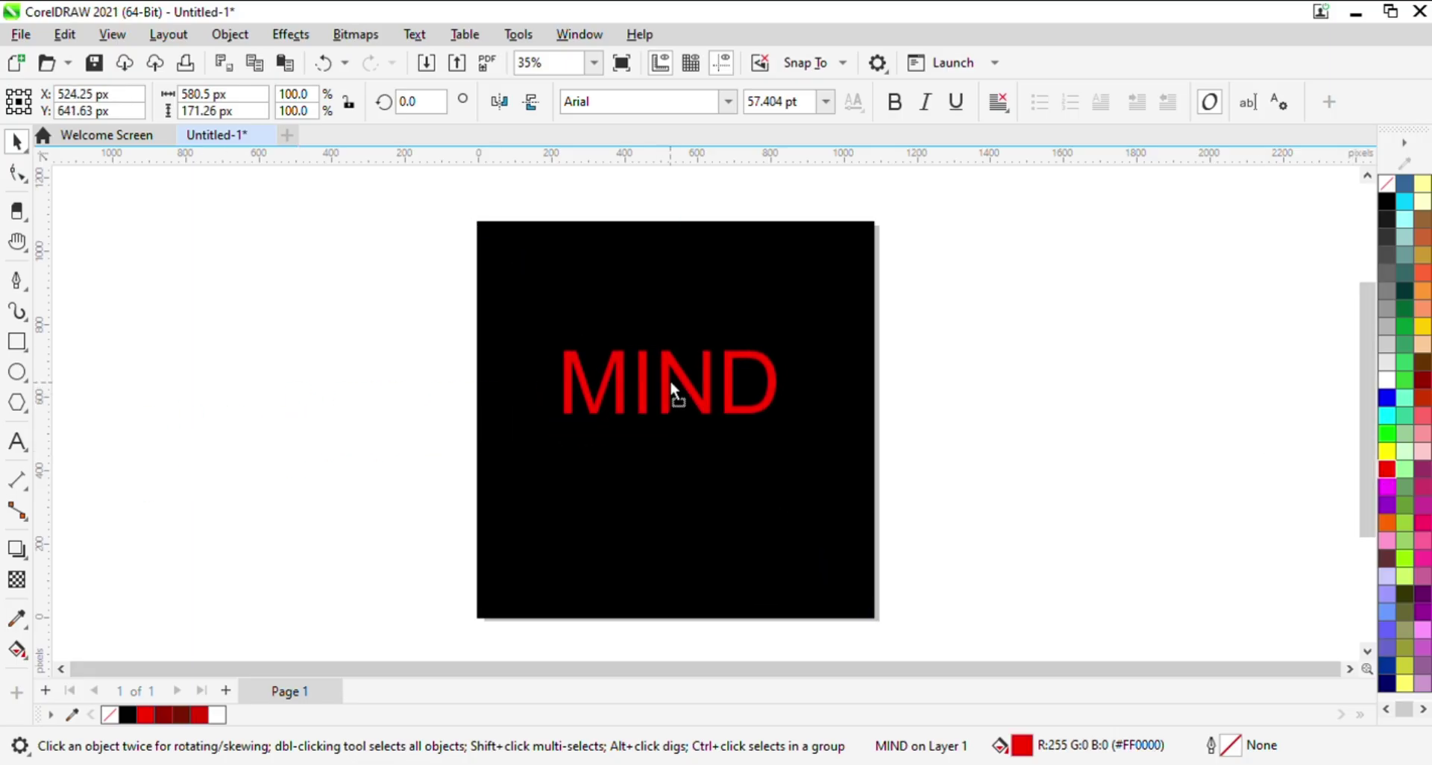
shift+click(575, 435)
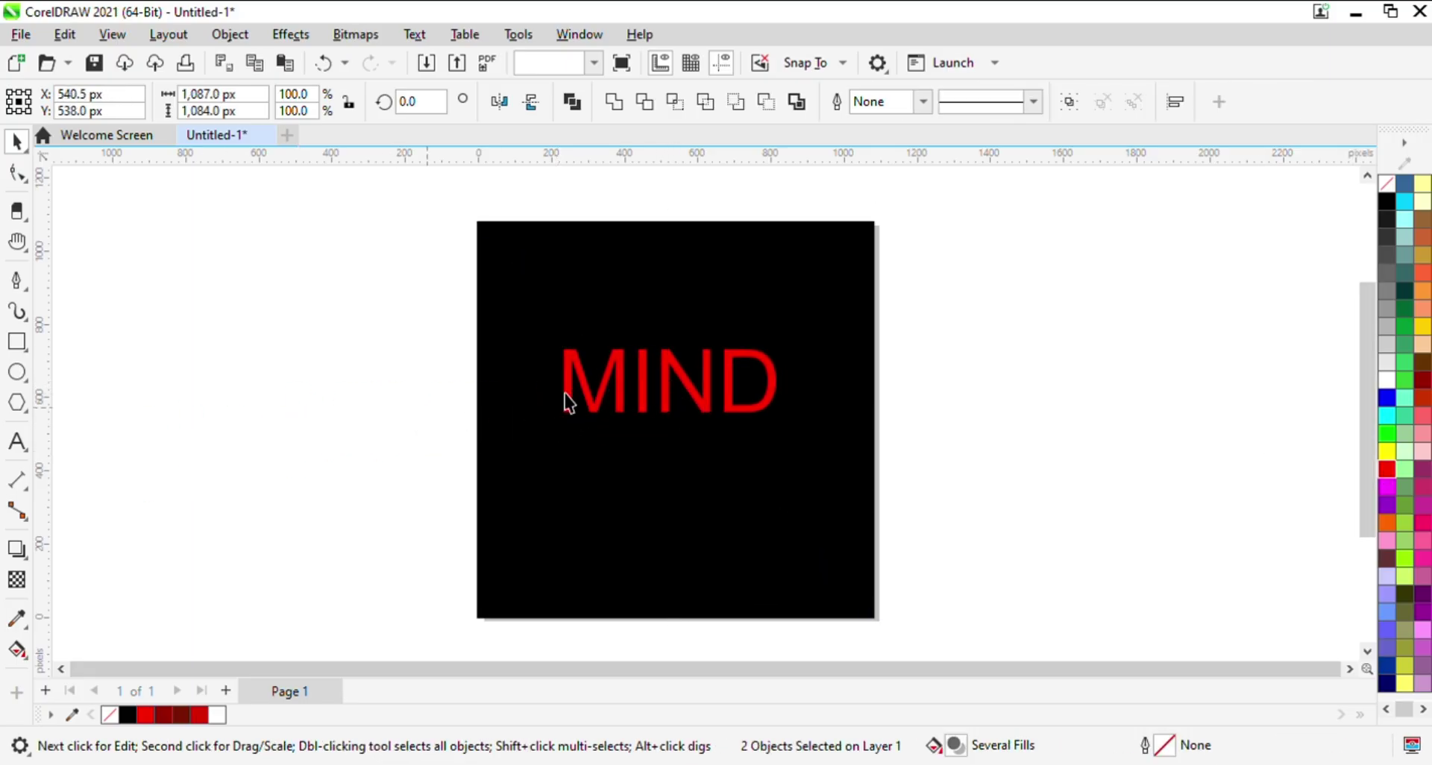
- Enlarge the red word MIND to about 64.5 pt, set its font to Poppins ExtraBold and shift it slightly on the black square
click(581, 406)
drag(559, 426, 547, 430)
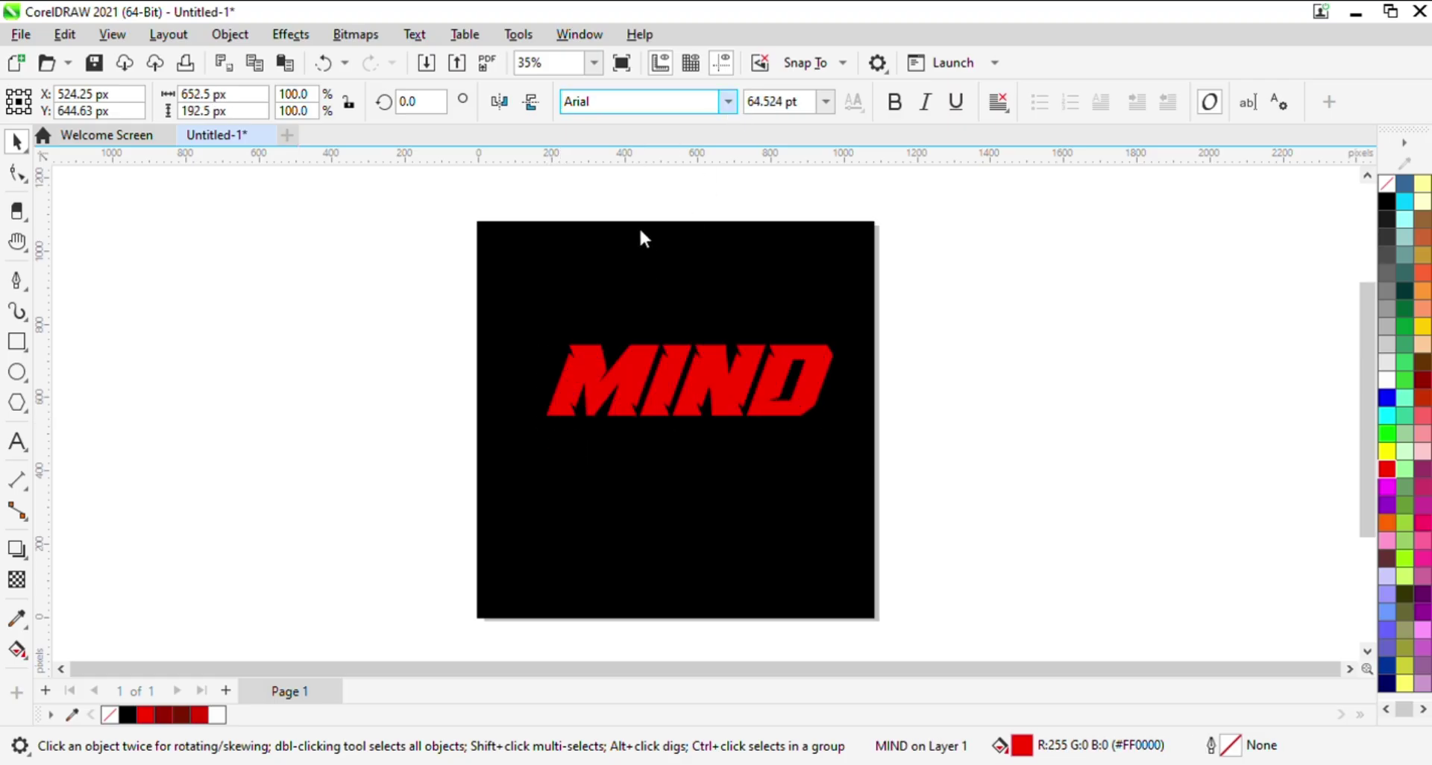
click(647, 271)
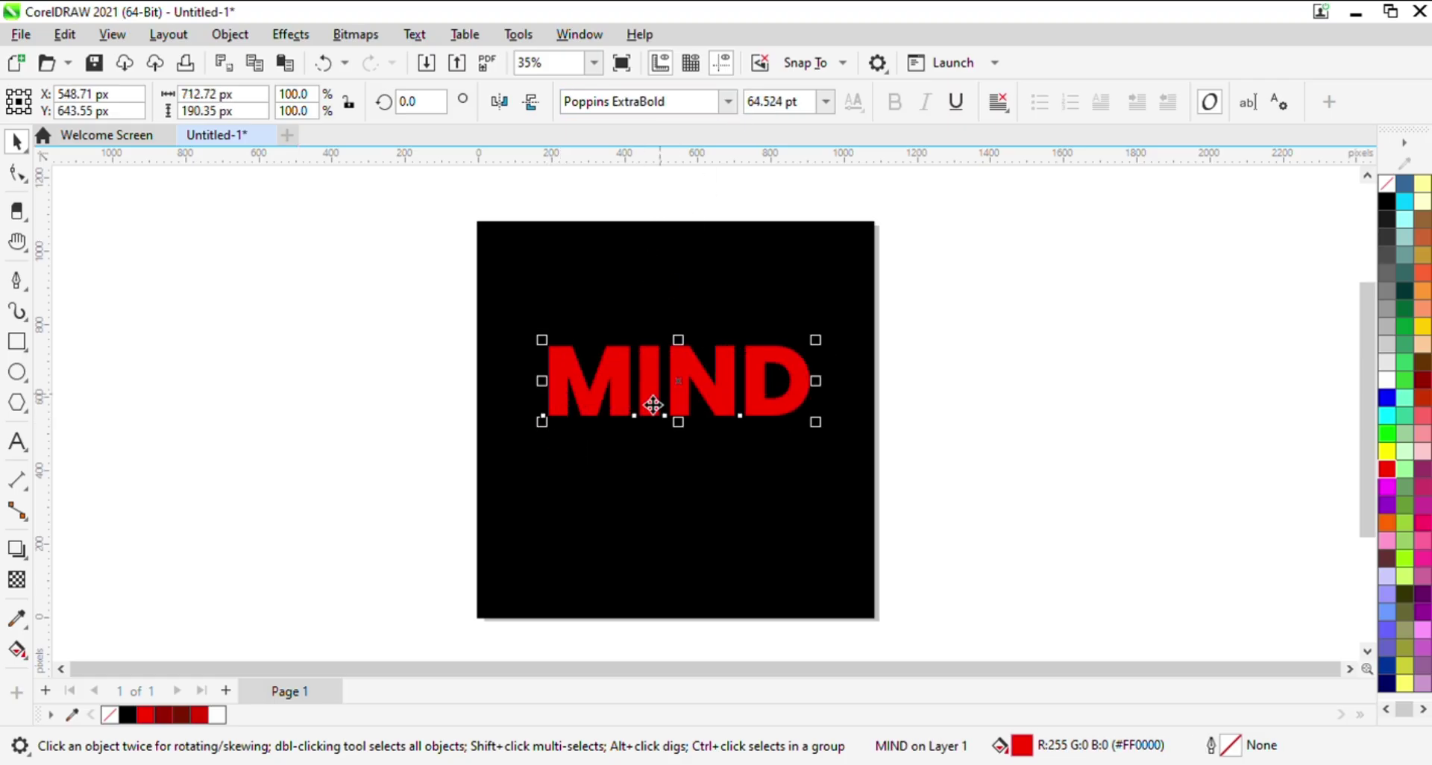
drag(646, 380, 641, 377)
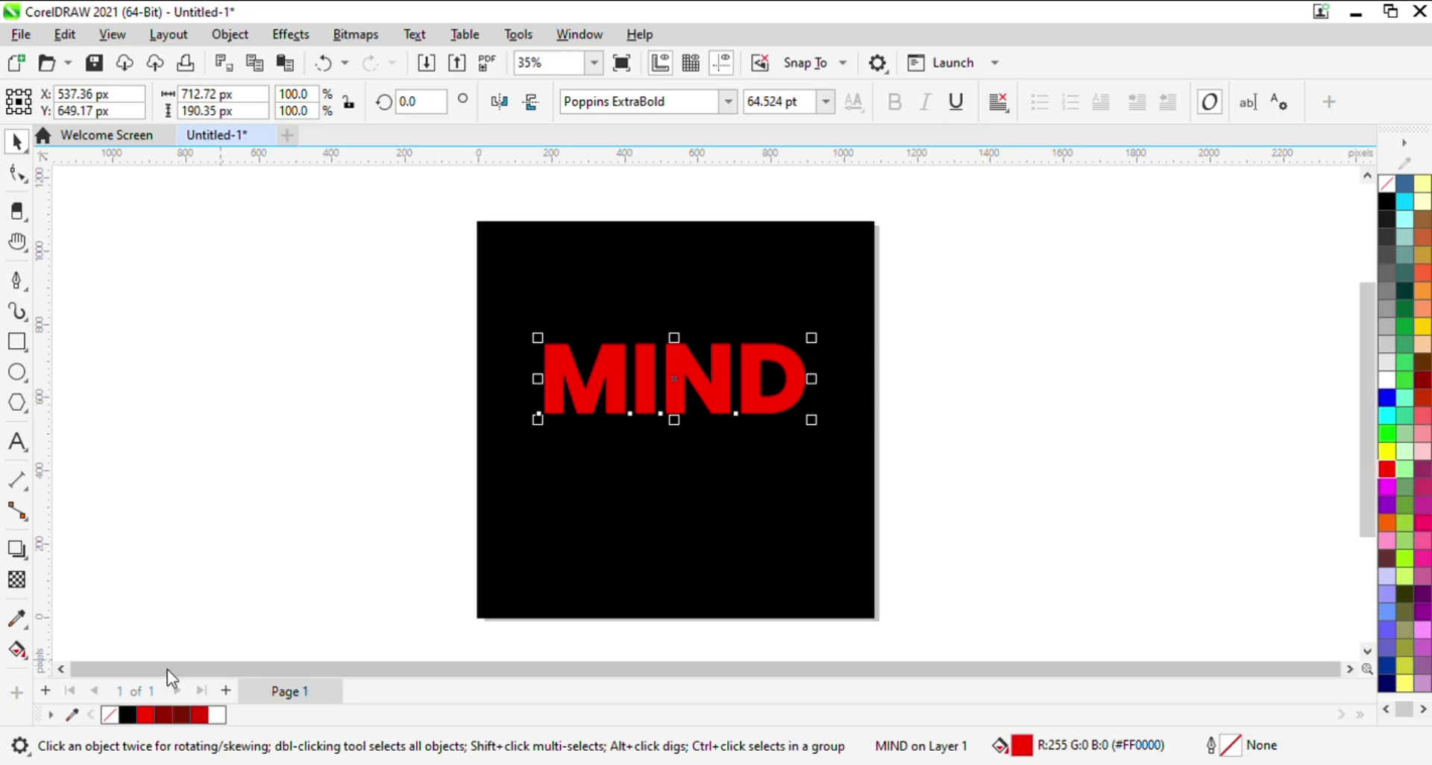
- Apply an elliptical fountain fill to MIND, running from dark red at the centre to bright red at the edges
drag(377, 427, 738, 377)
click(403, 103)
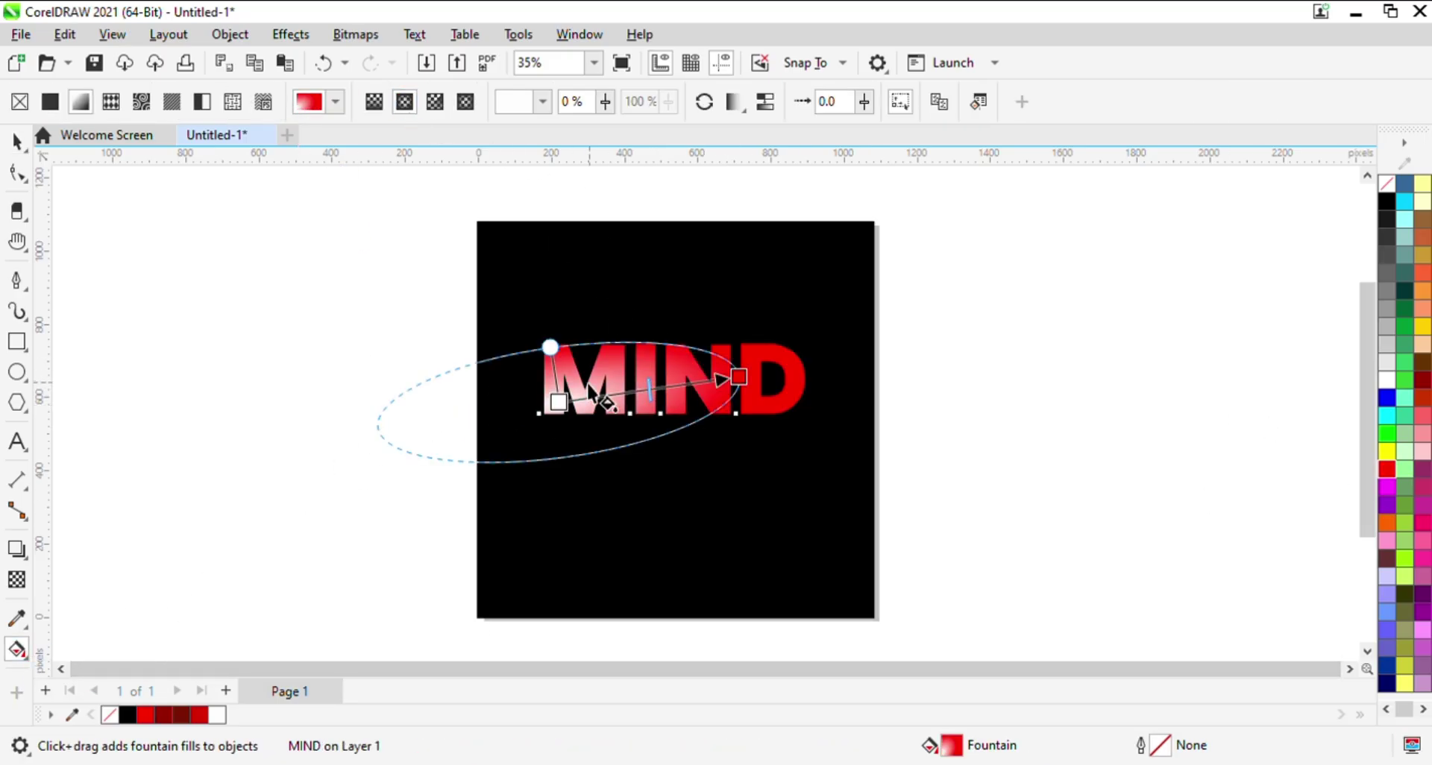
drag(559, 403, 571, 341)
click(1422, 380)
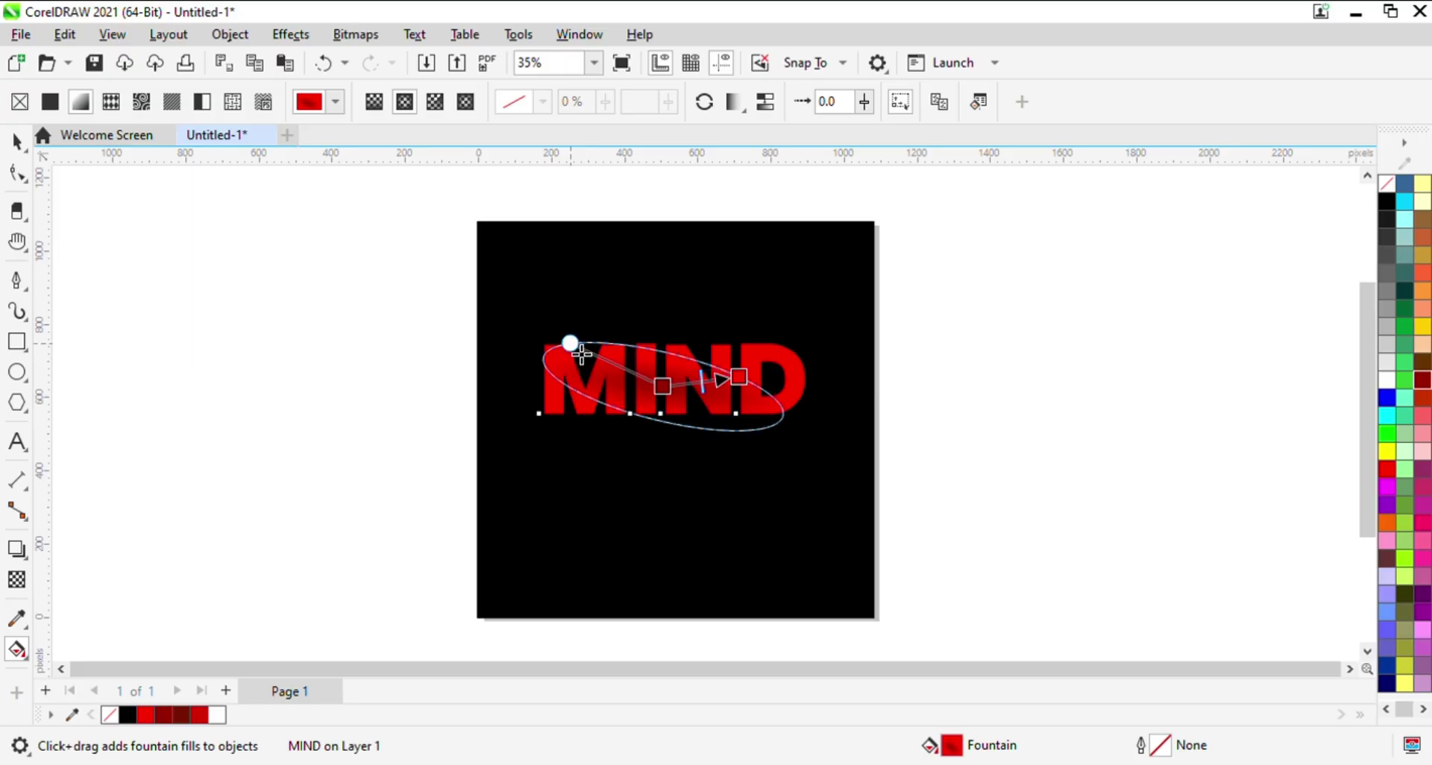
key(space)
click(375, 361)
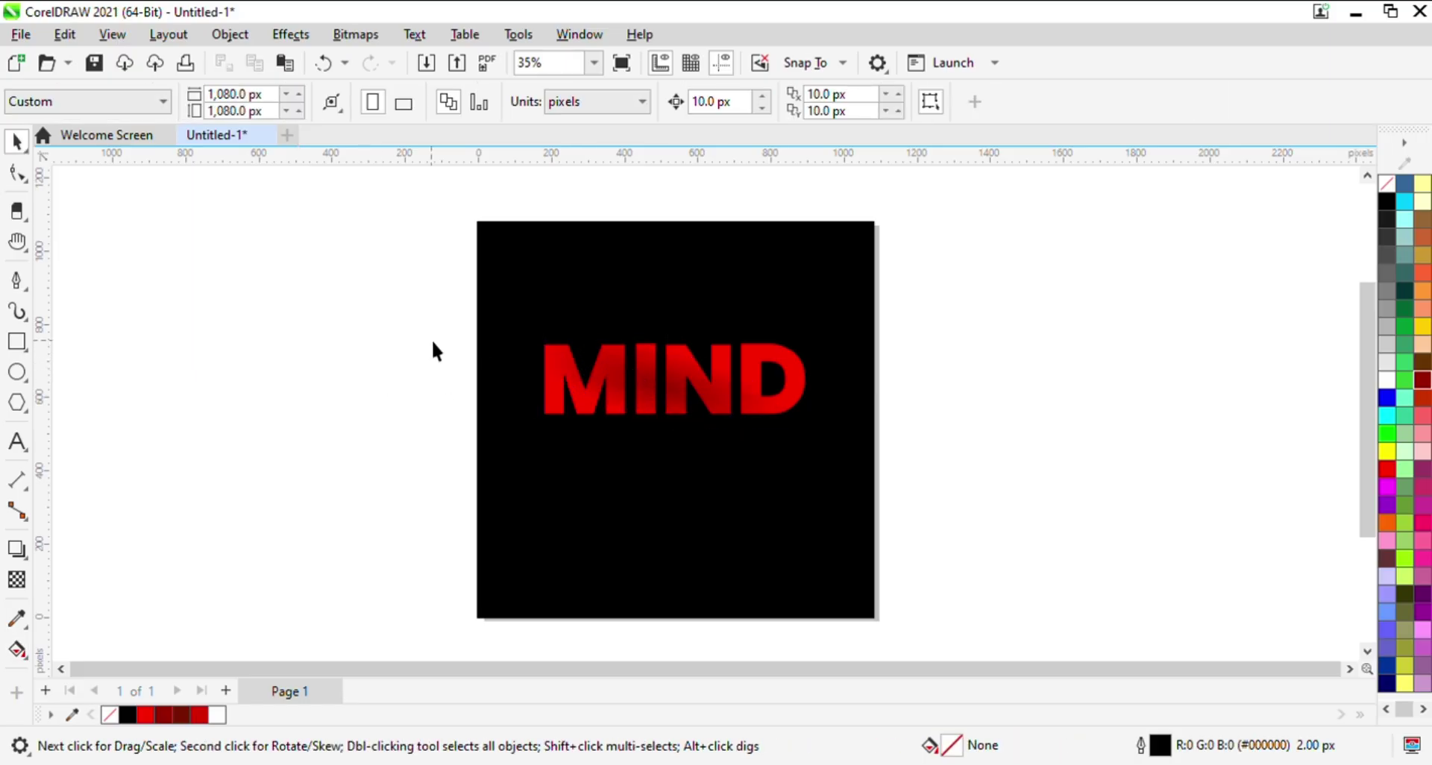
- Place a copy of MIND directly beneath the original, with a red outline and no fill
click(650, 375)
click(633, 382)
drag(614, 378, 611, 475)
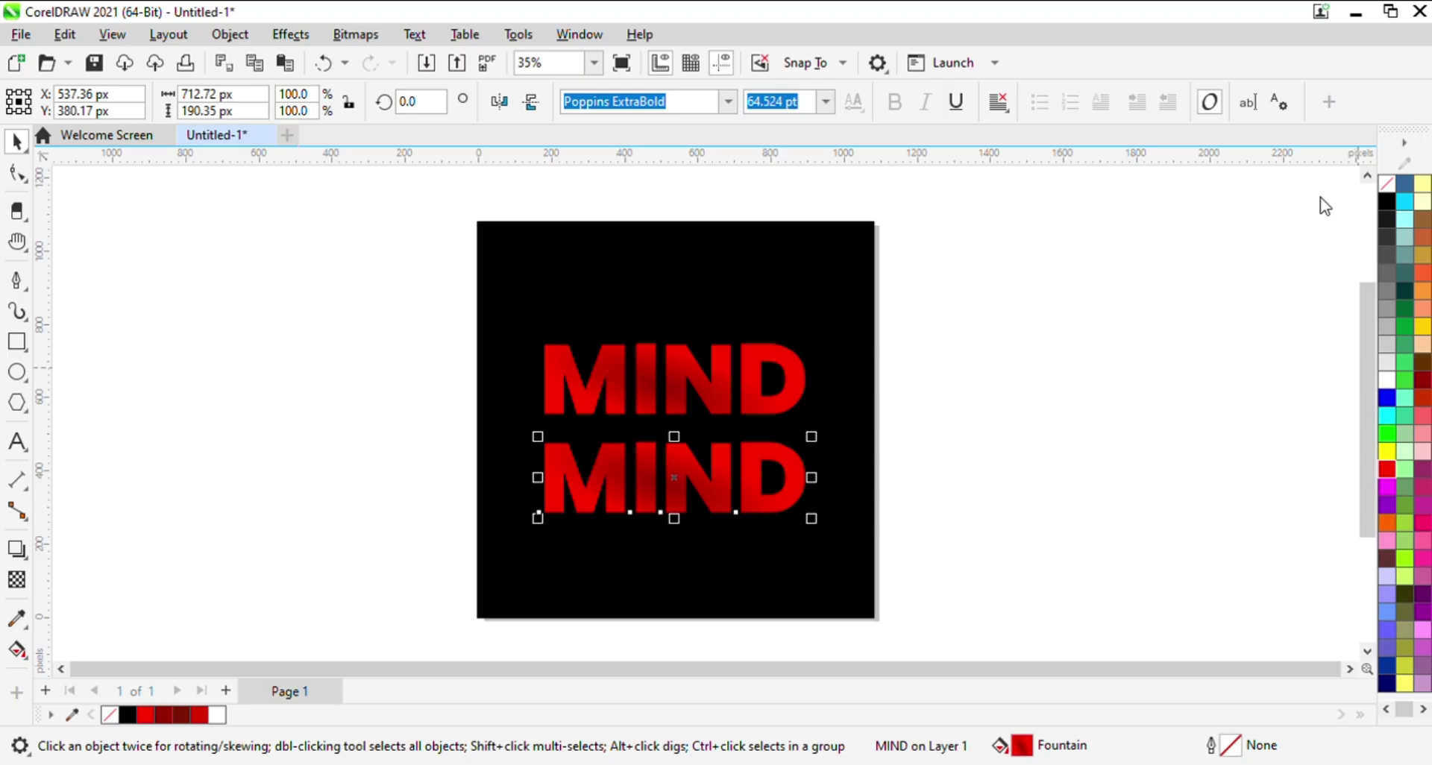
right_click(1387, 469)
click(1386, 184)
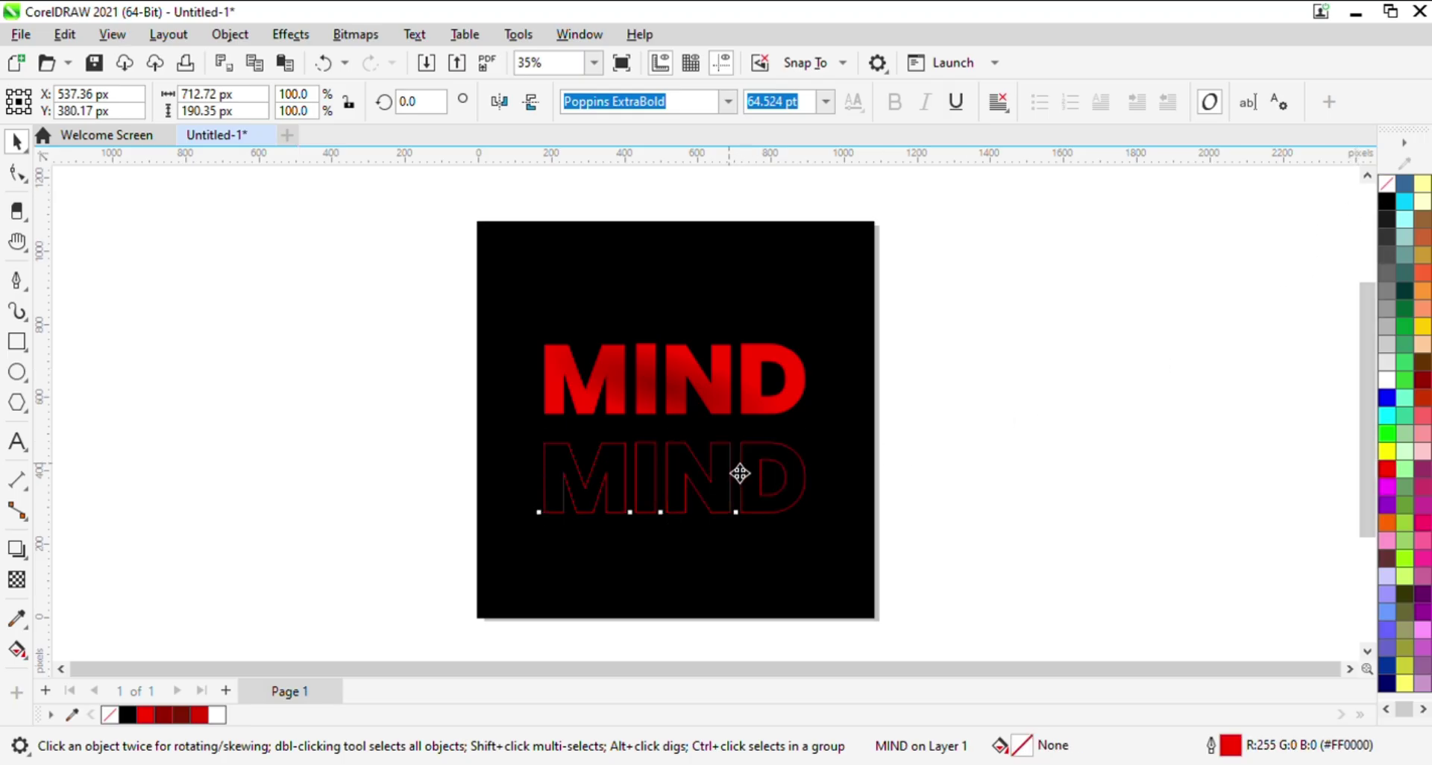
drag(739, 473, 727, 441)
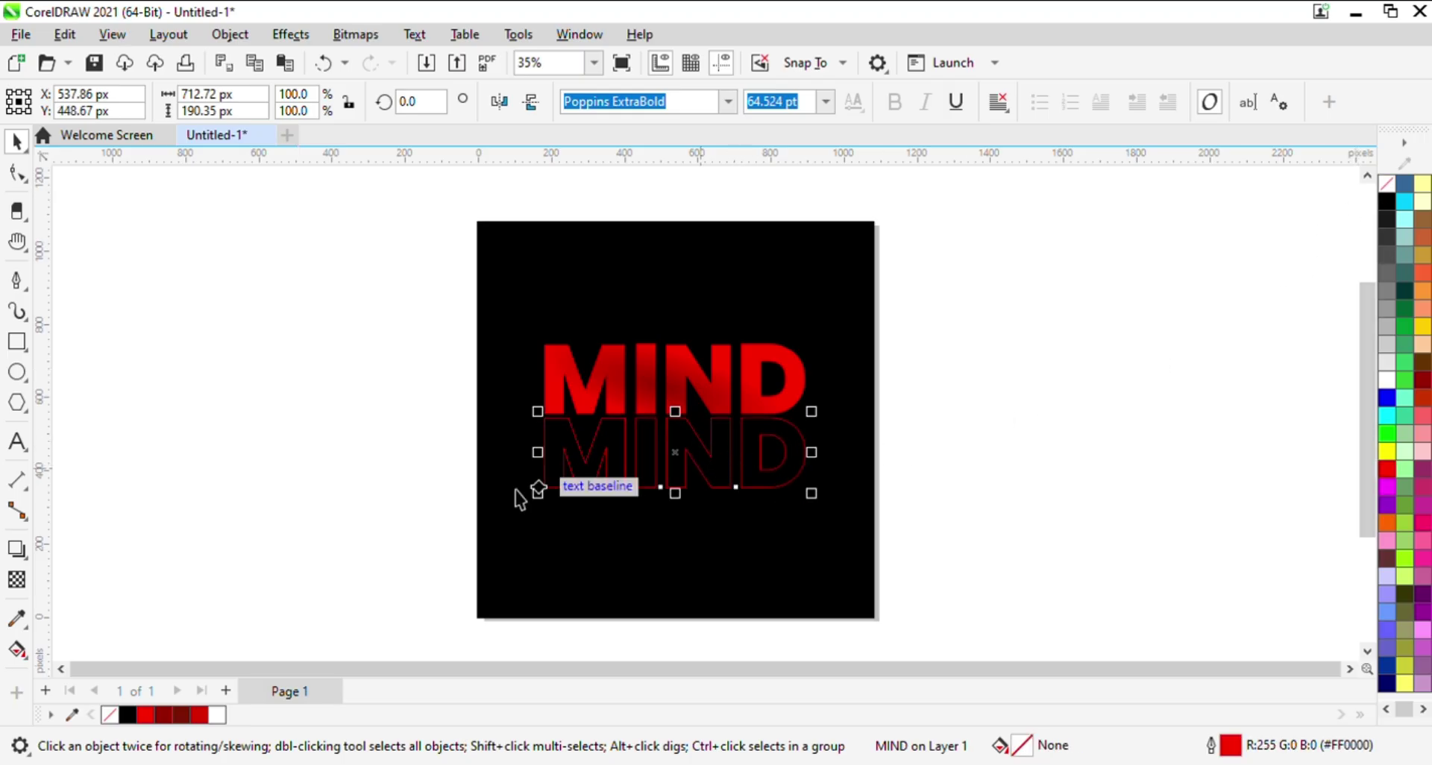
- Apply a linear fountain transparency to the outlined MIND so that its letters fade out downward
click(17, 579)
drag(396, 511, 677, 620)
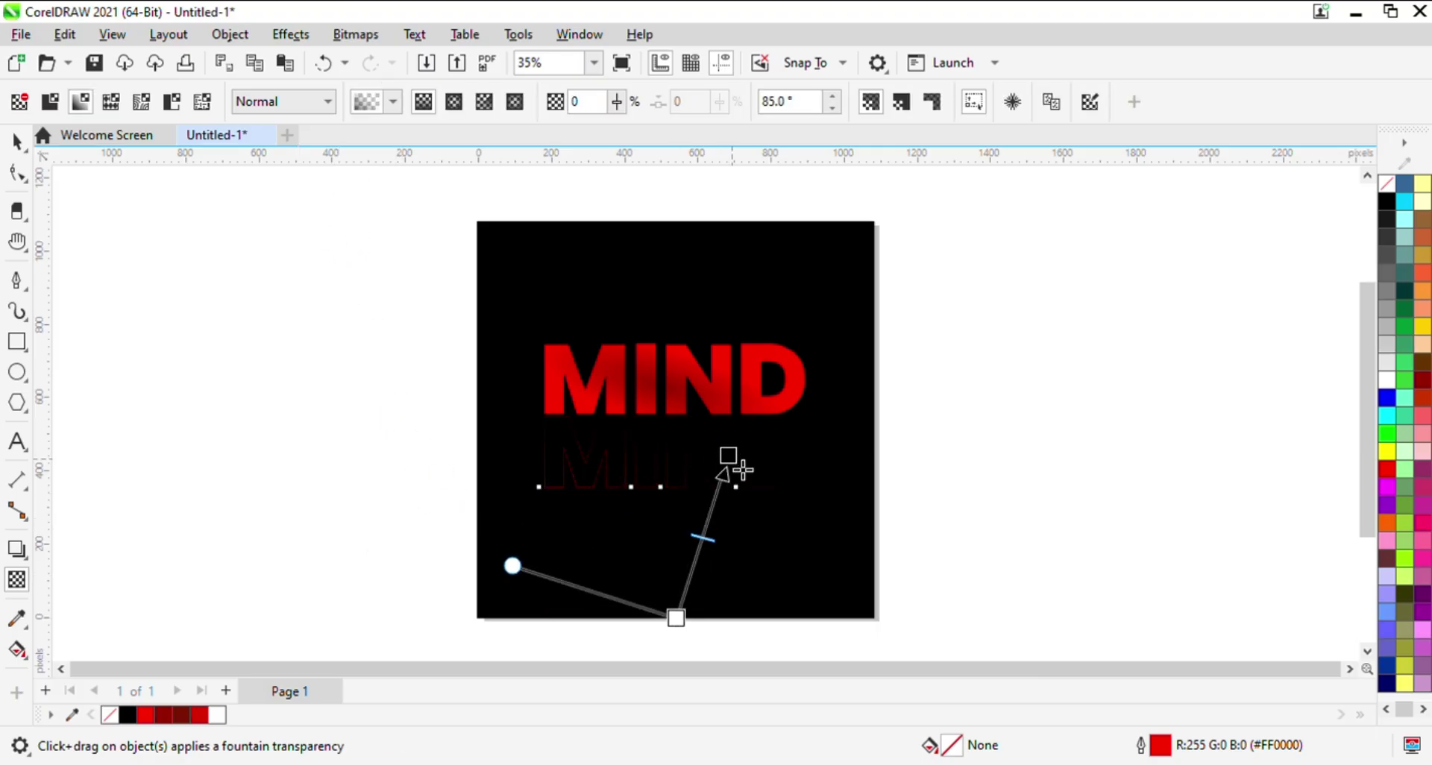
drag(743, 470, 683, 466)
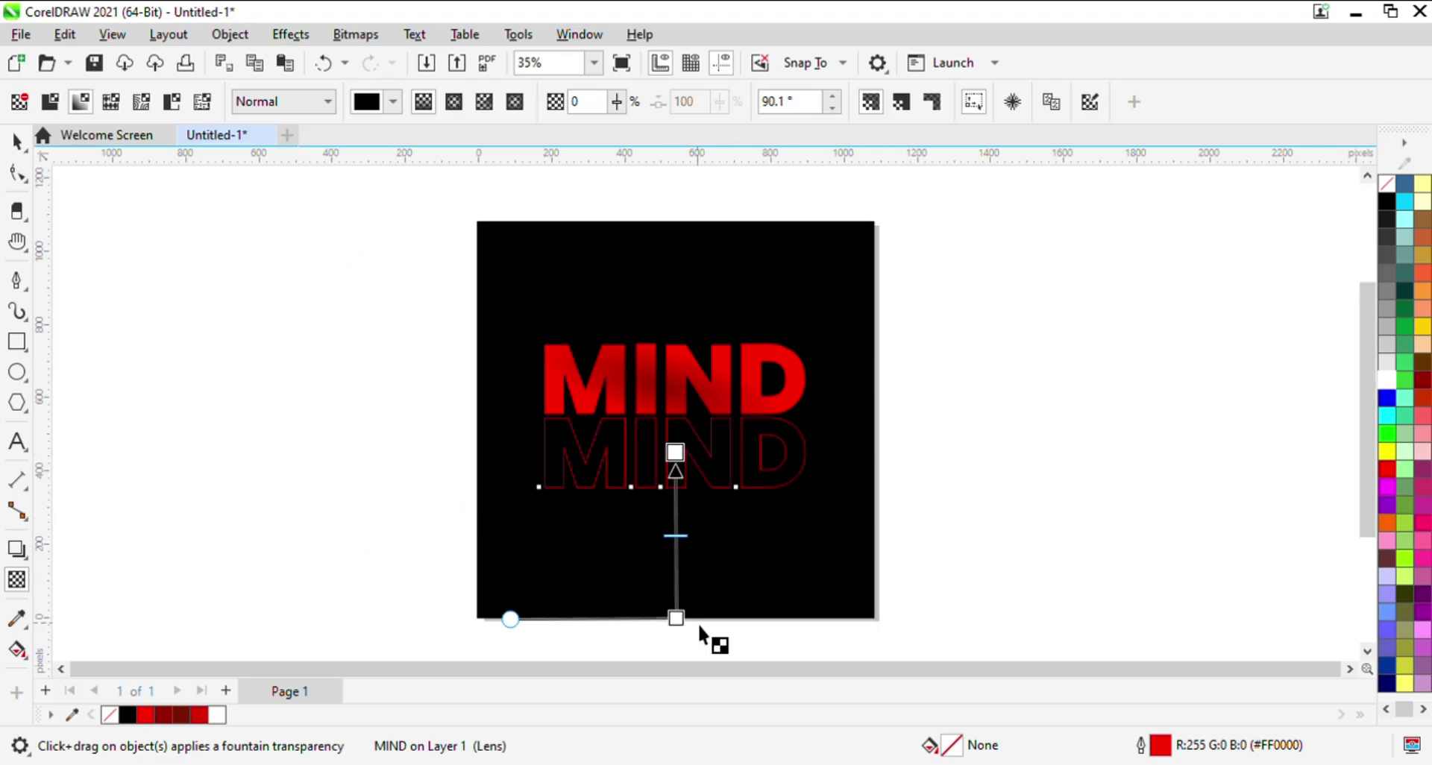
drag(668, 618, 687, 441)
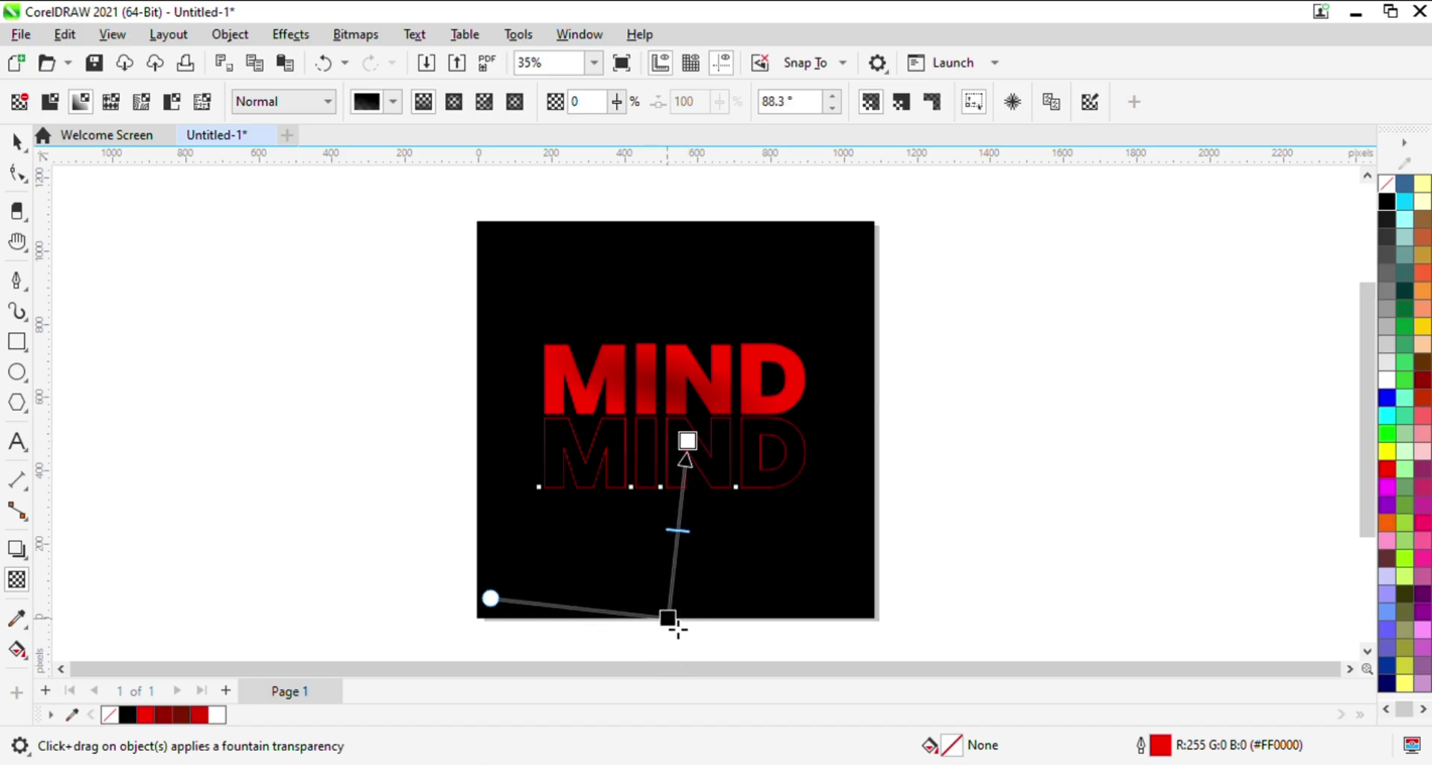
drag(678, 630, 700, 506)
drag(687, 442, 678, 421)
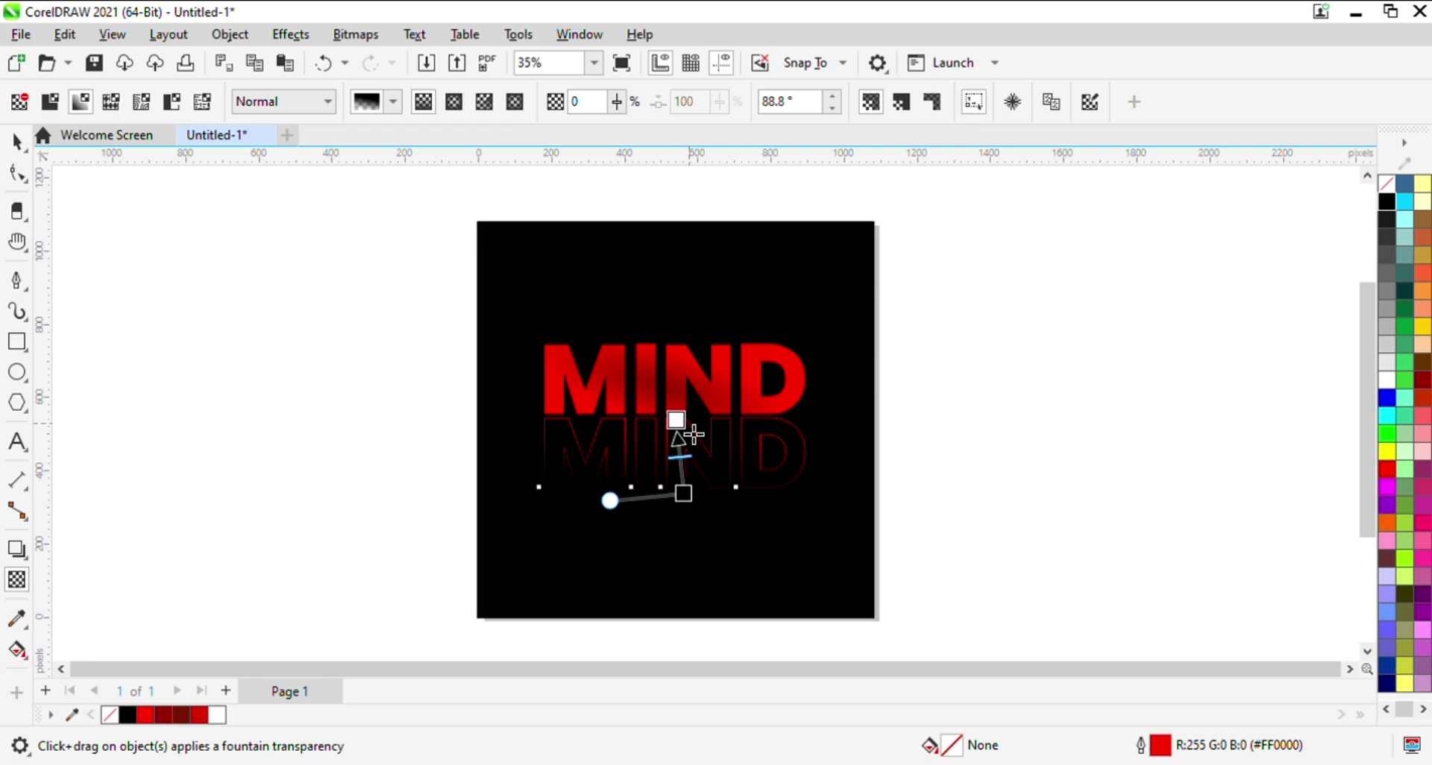
drag(696, 510, 686, 555)
key(space)
- Duplicate the faded outline word twice, stacking the copies below it with a slight overlap
click(1103, 454)
click(657, 454)
click(1009, 487)
click(674, 511)
click(938, 501)
click(712, 501)
right_click(686, 555)
click(990, 486)
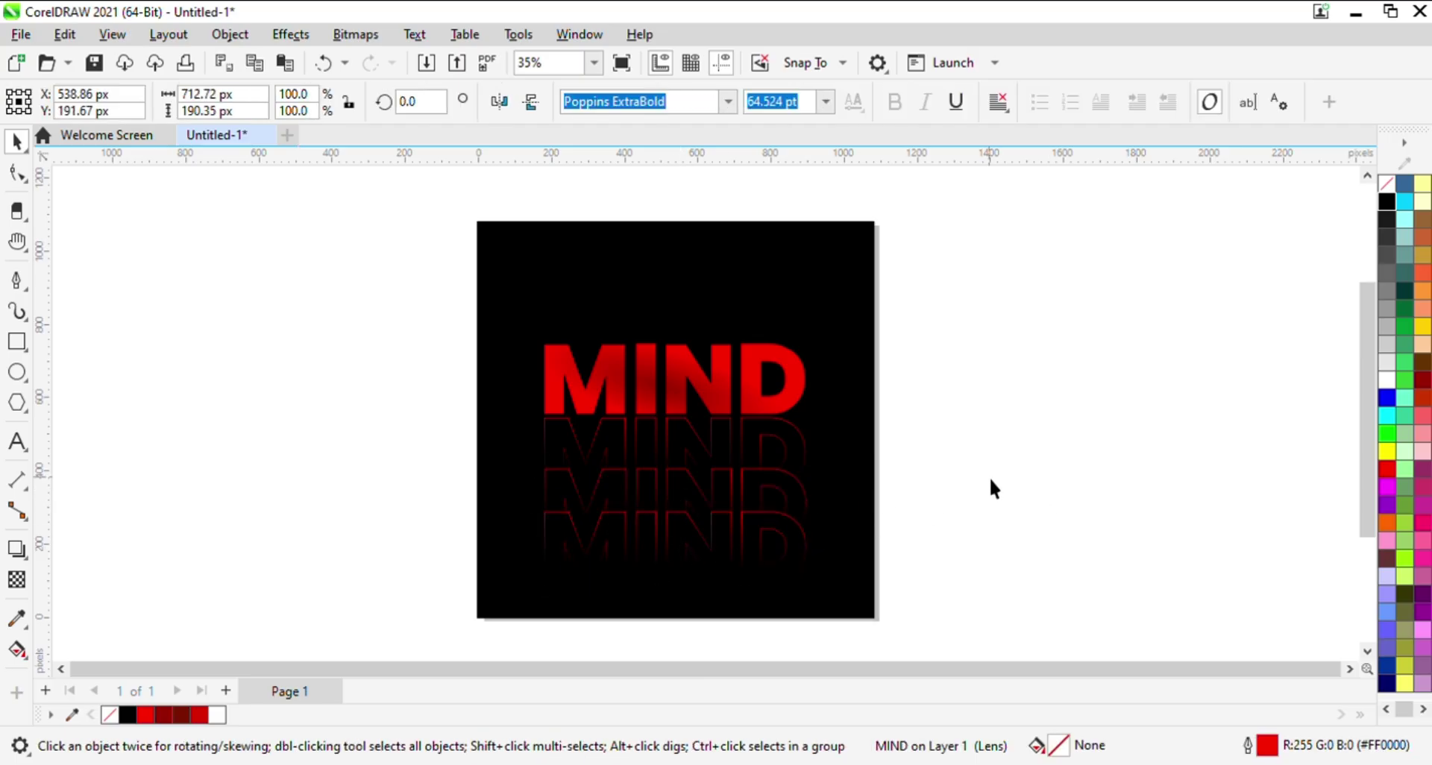
- Copy the three faded outline words together and place the copies above the solid red MIND
drag(596, 369, 870, 588)
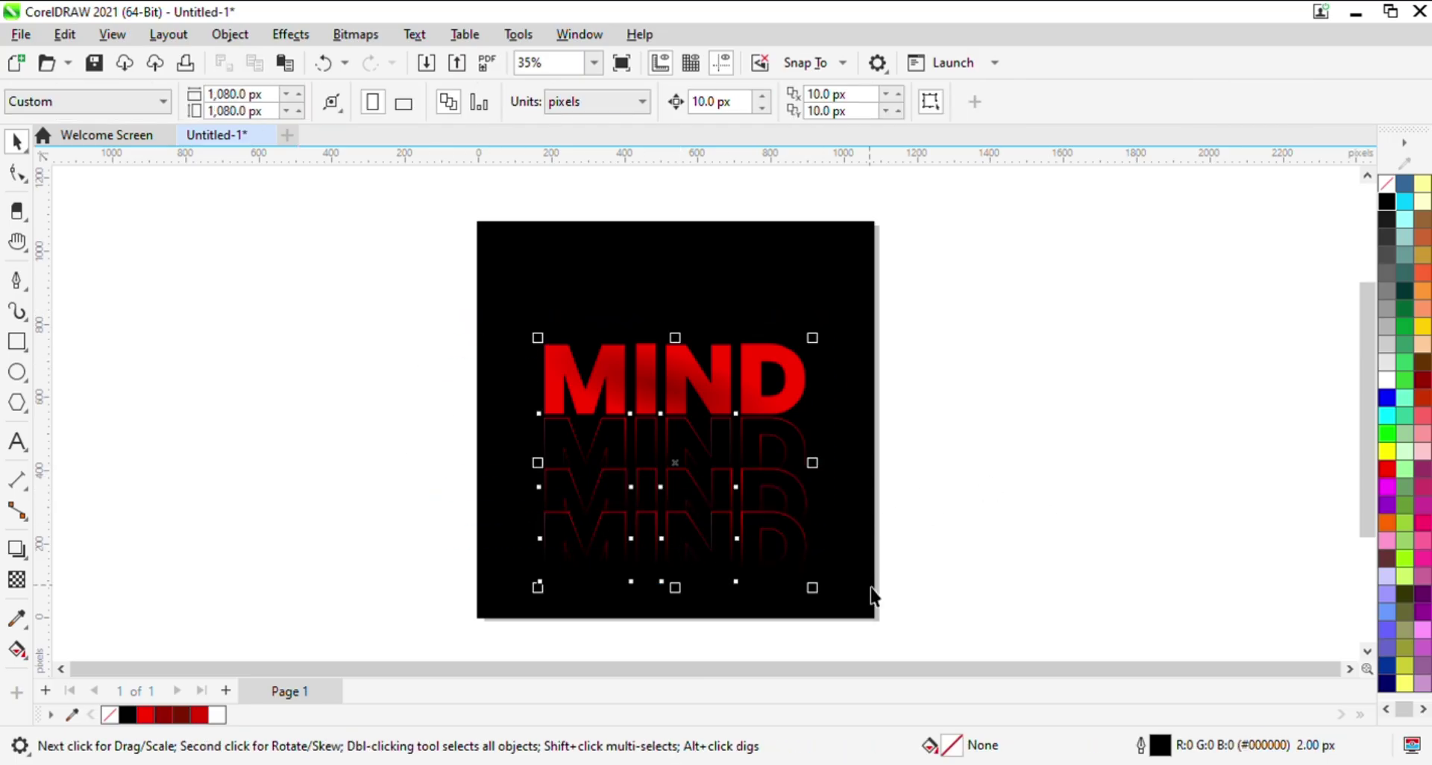
click(1013, 401)
drag(1013, 401, 457, 636)
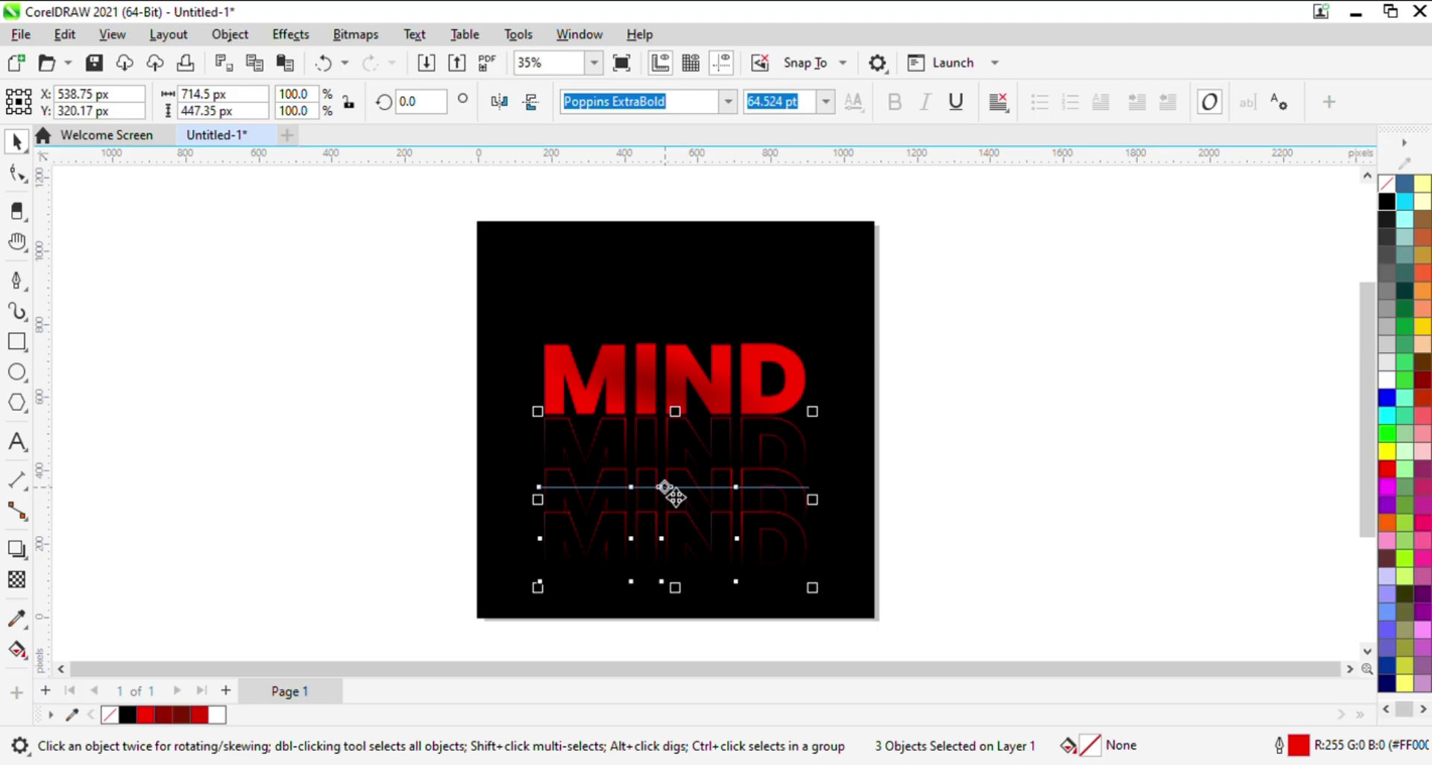
mouse_move(664, 486)
mouse_down()
mouse_move(664, 463)
mouse_move(665, 481)
mouse_up()
drag(943, 410, 508, 597)
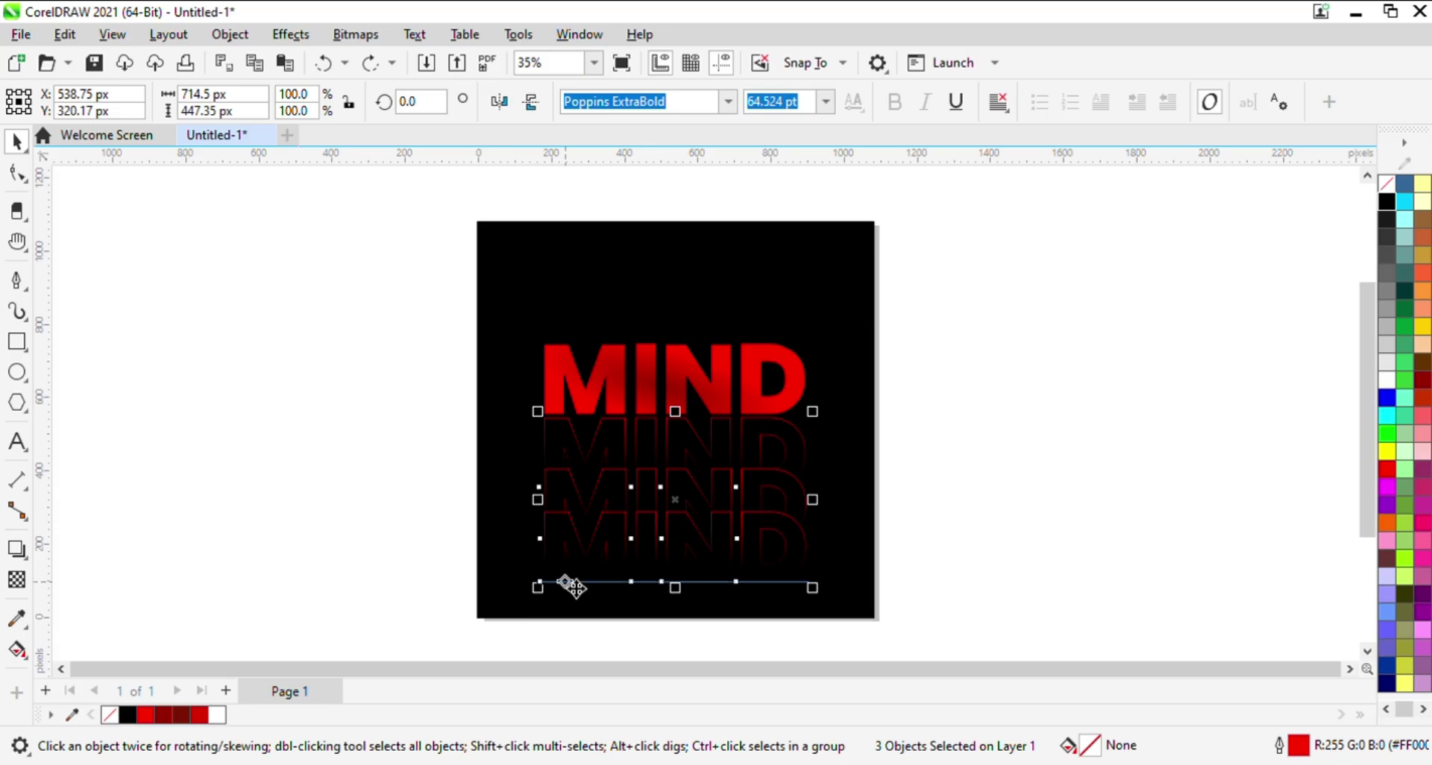
drag(689, 504, 673, 316)
click(915, 364)
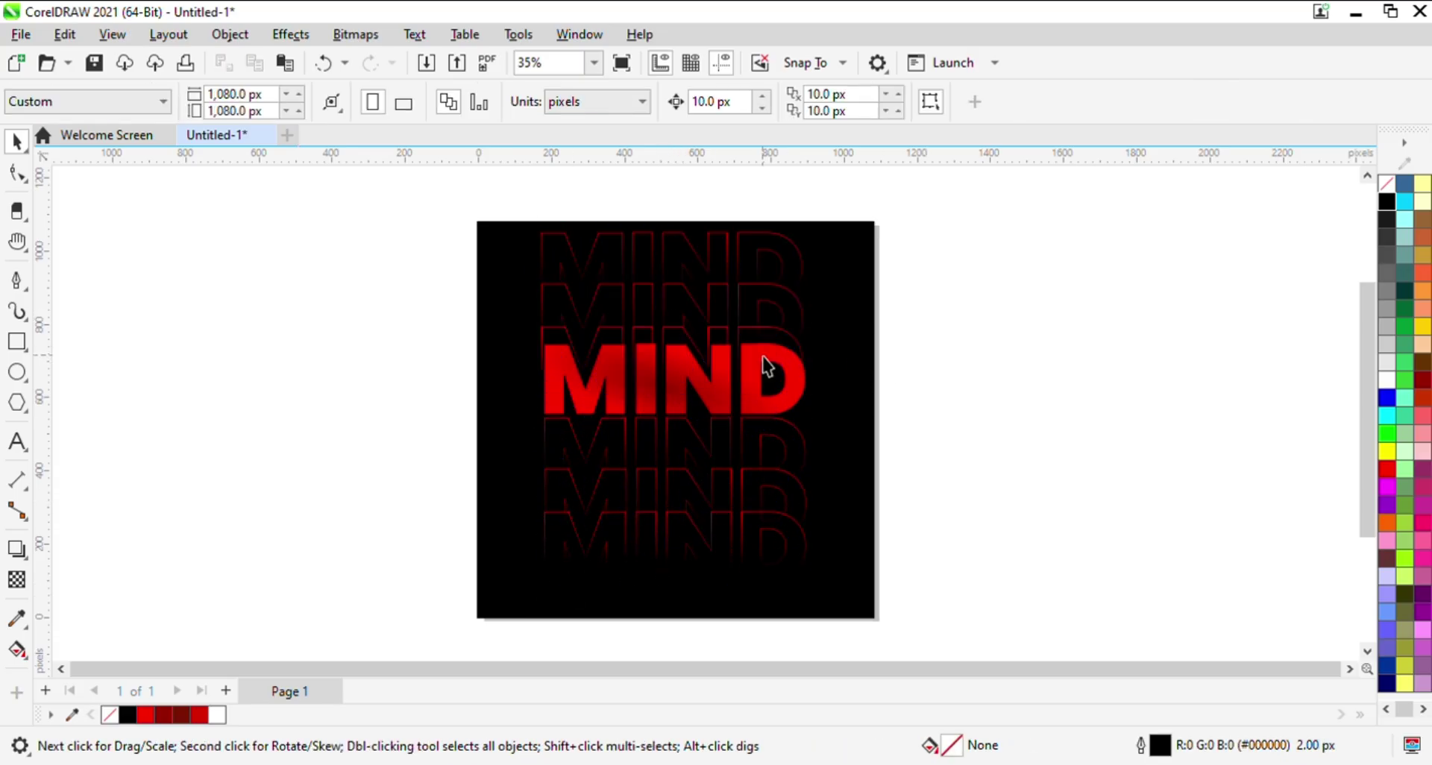
click(597, 364)
click(888, 367)
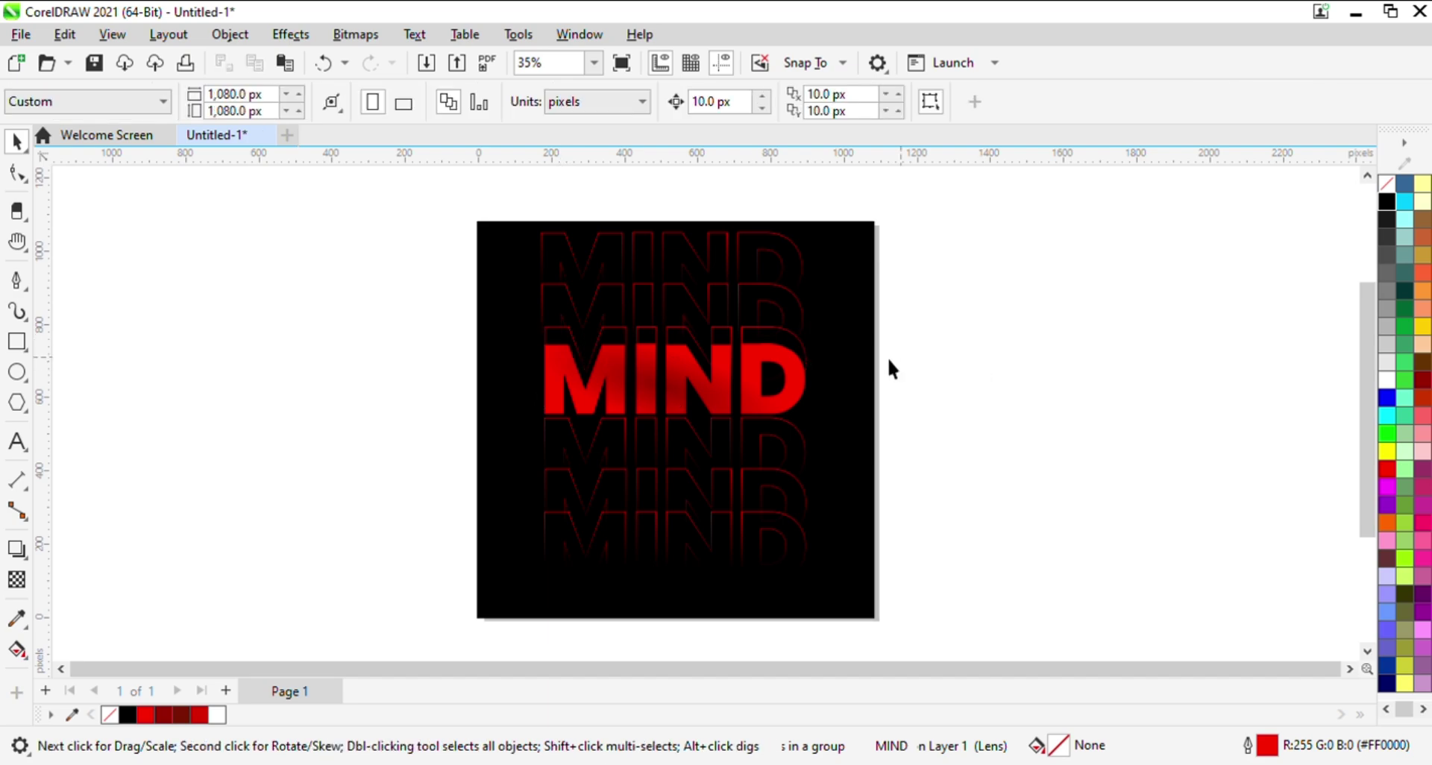
- Scale all seven MIND words down together to about 645 by 849 px and reposition them on the black square
drag(446, 201, 888, 581)
drag(812, 227, 781, 264)
drag(704, 376, 712, 360)
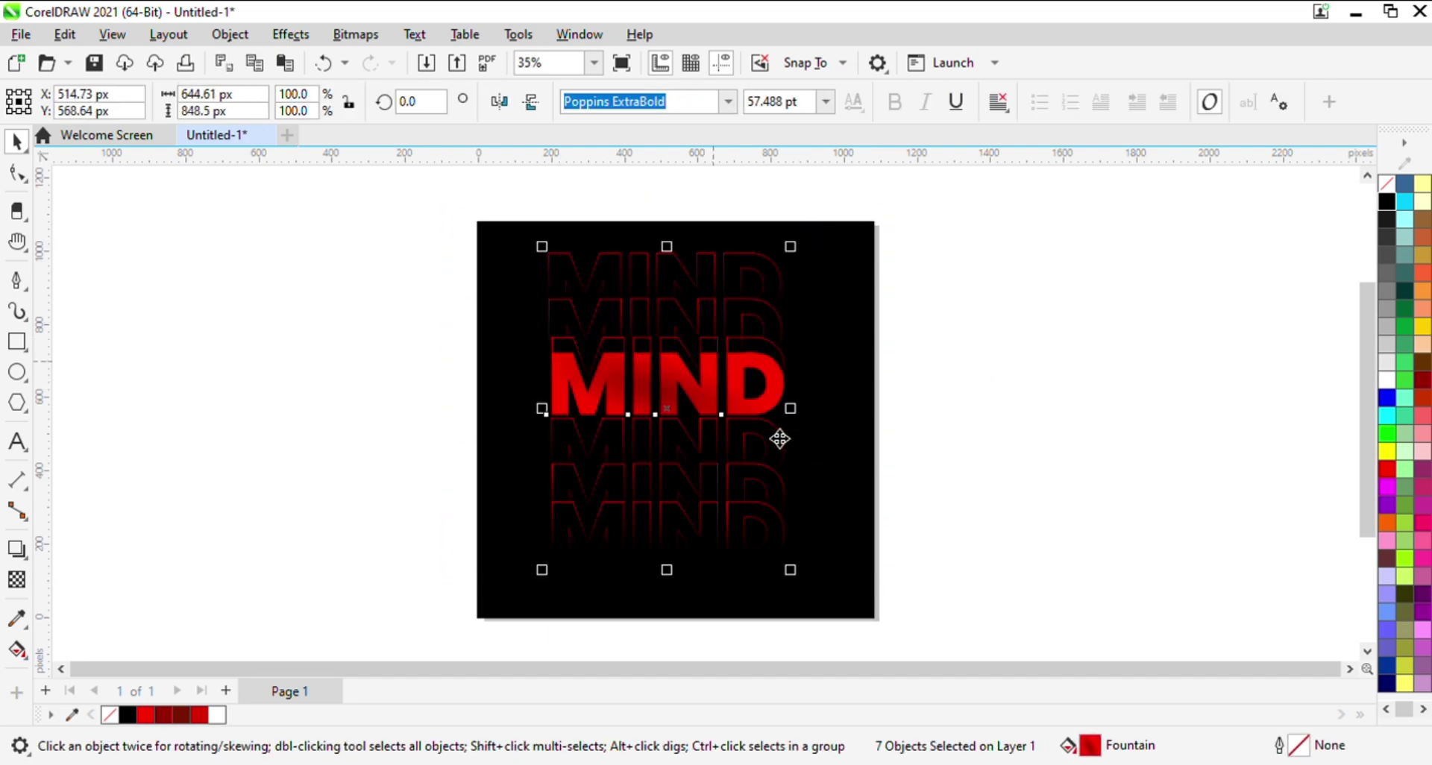
shift+click(798, 419)
click(990, 372)
drag(974, 215, 445, 634)
click(897, 249)
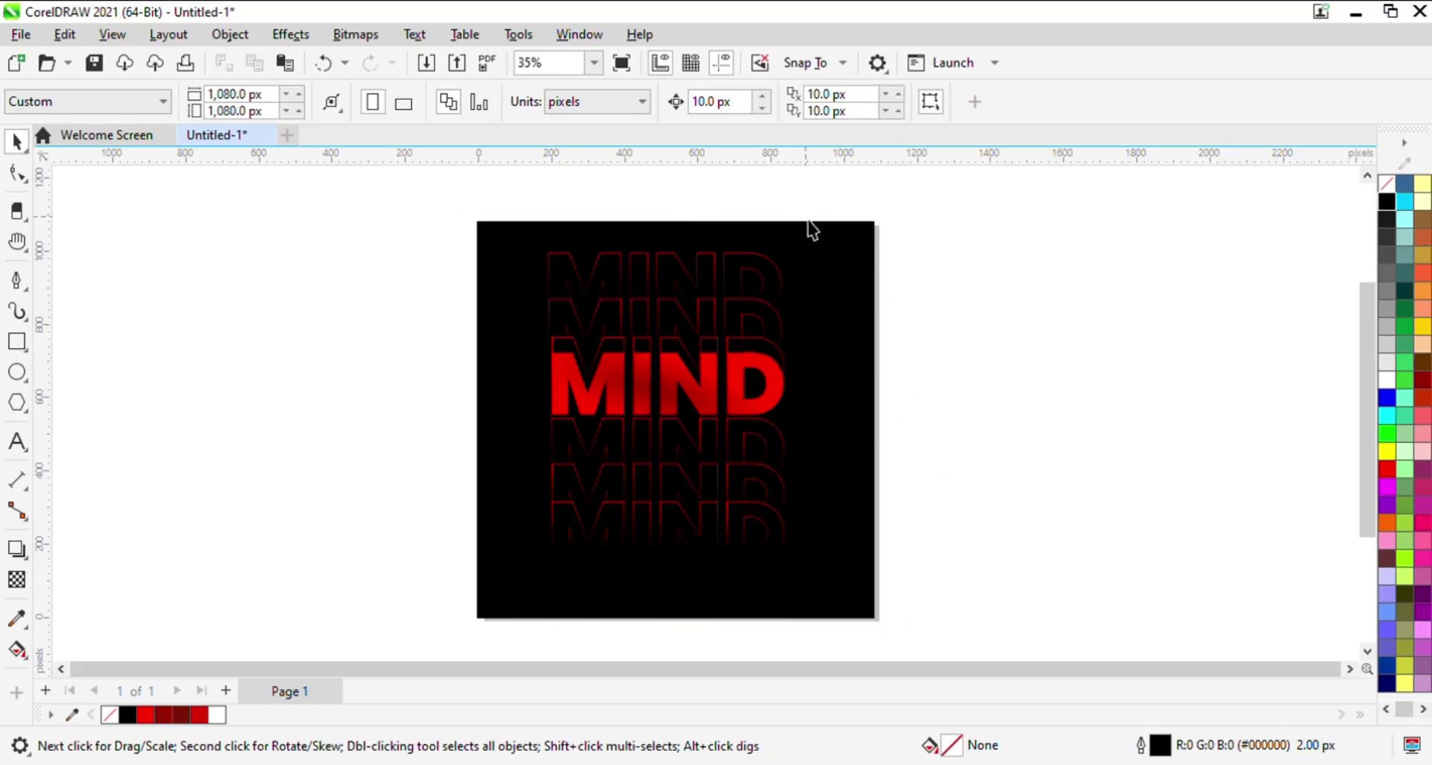
- Widen and enlarge the whole stack of MIND words, then recentre it on the black square
drag(675, 286, 522, 604)
drag(799, 413, 812, 421)
drag(812, 571, 830, 588)
drag(728, 374, 720, 368)
click(1055, 403)
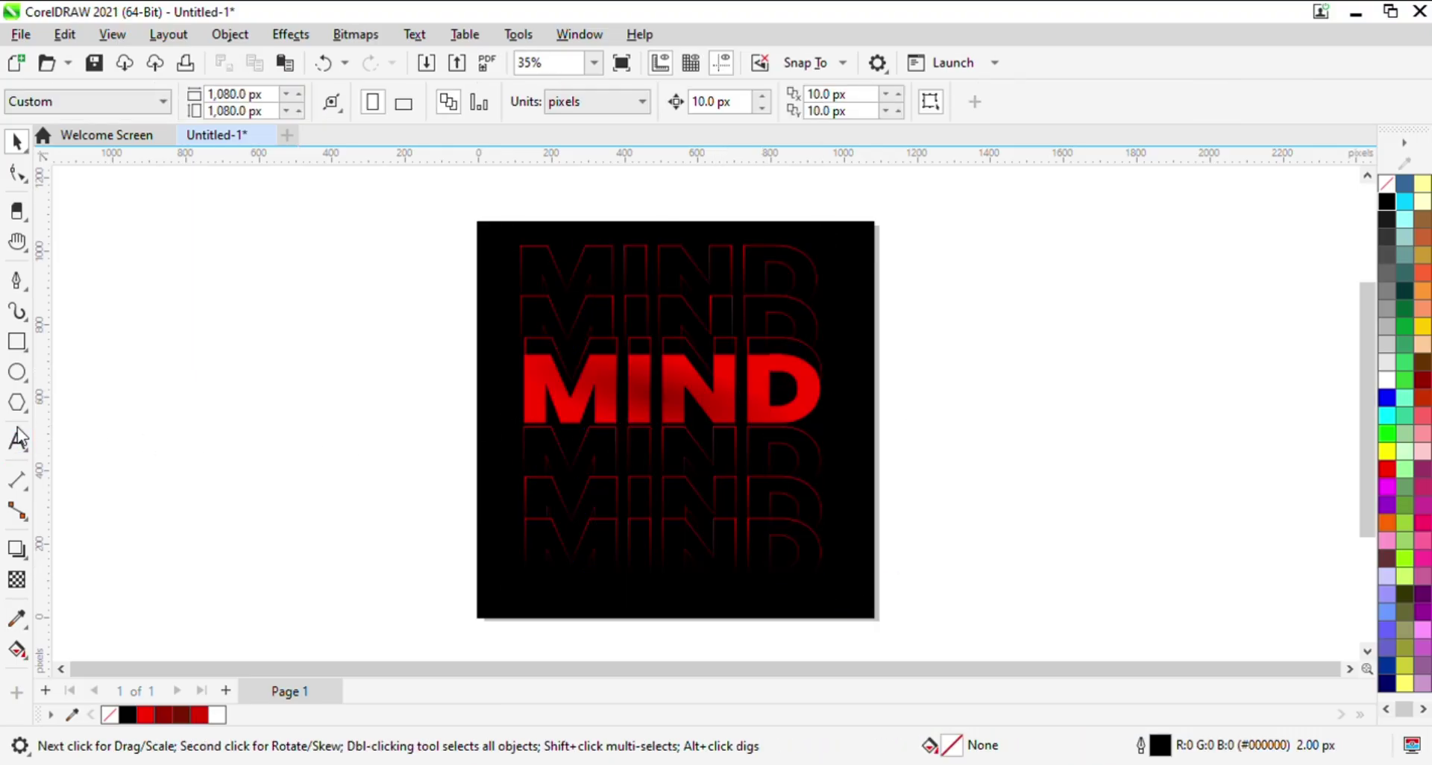
- Draw a rectangle about 1,087 by 108 px across the middle of the solid MIND, filled black with no outline
key(F8)
click(15, 342)
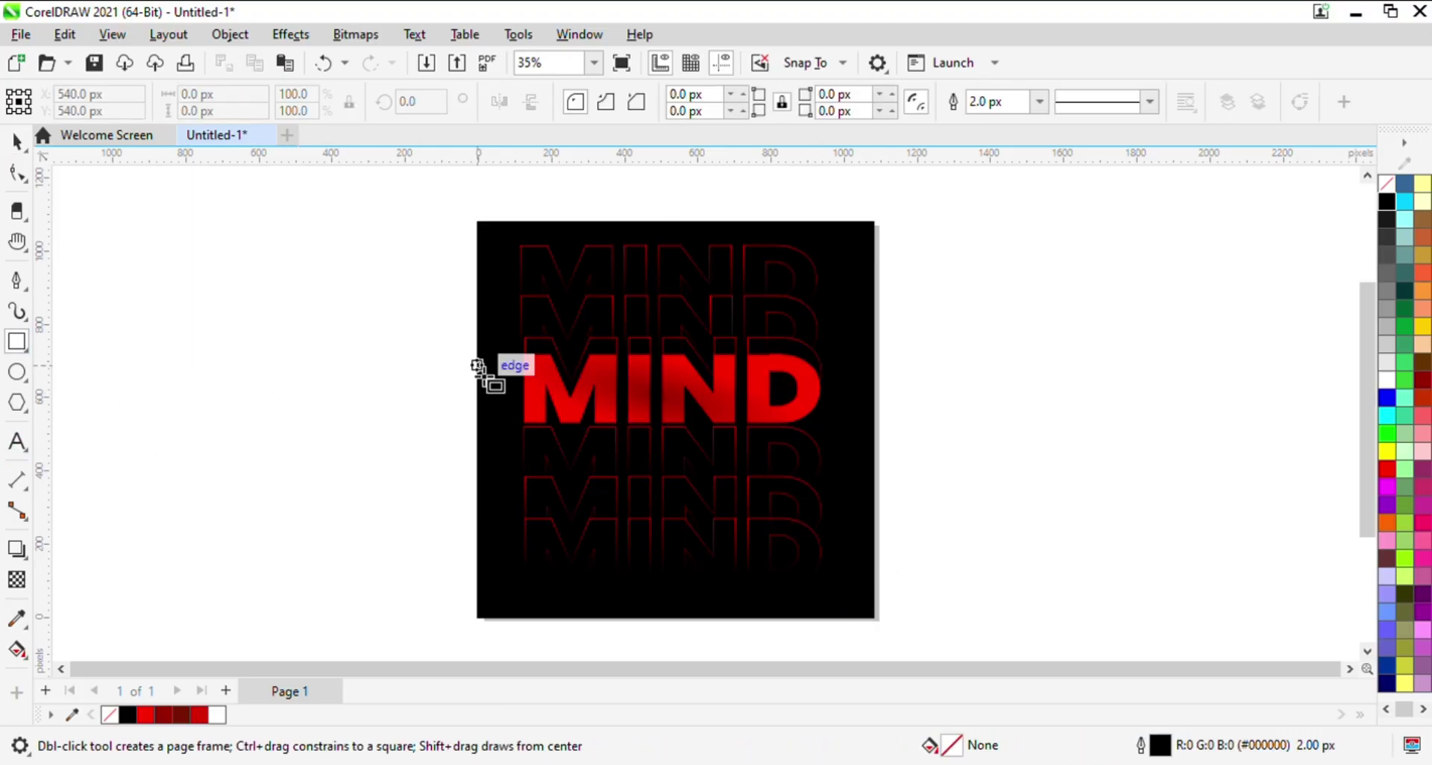
drag(478, 367, 885, 418)
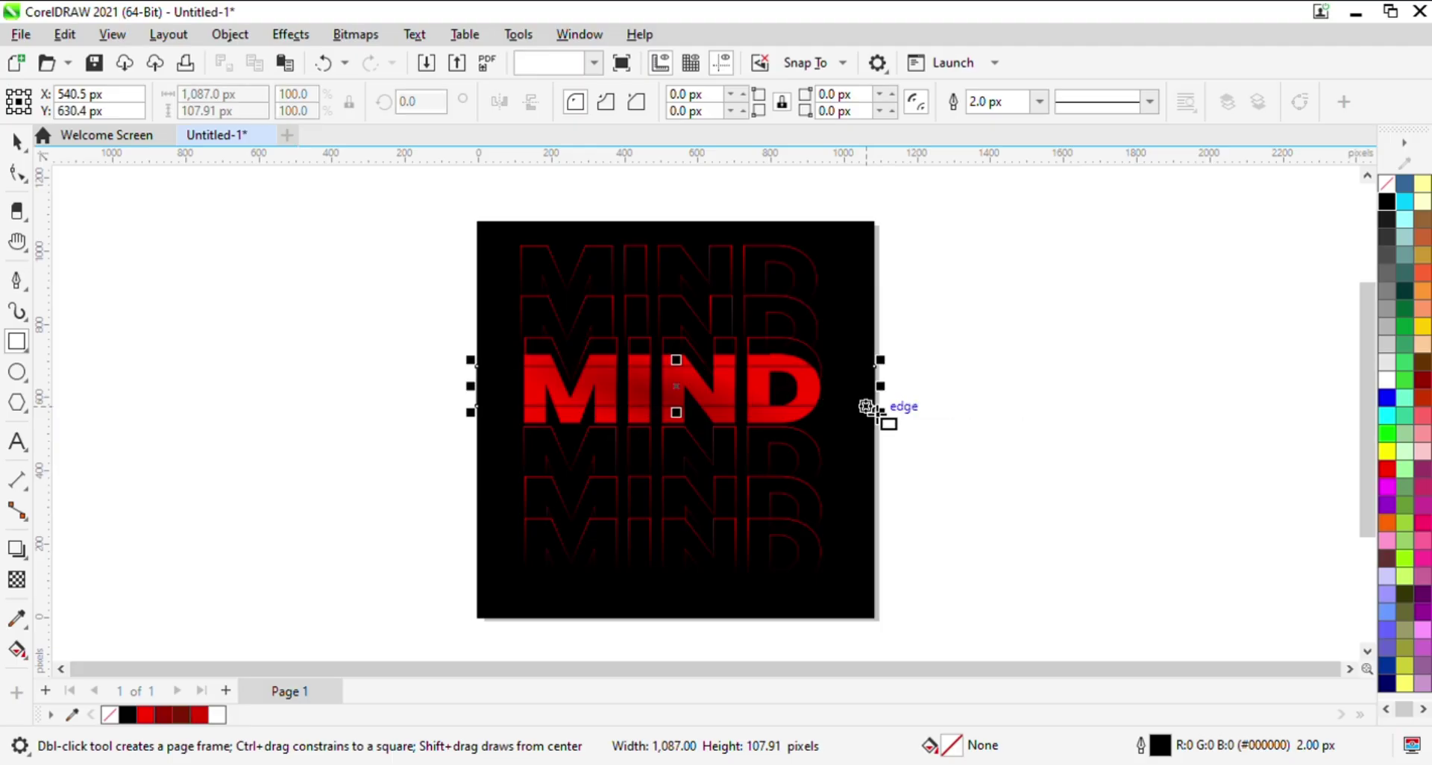
key(space)
click(1384, 202)
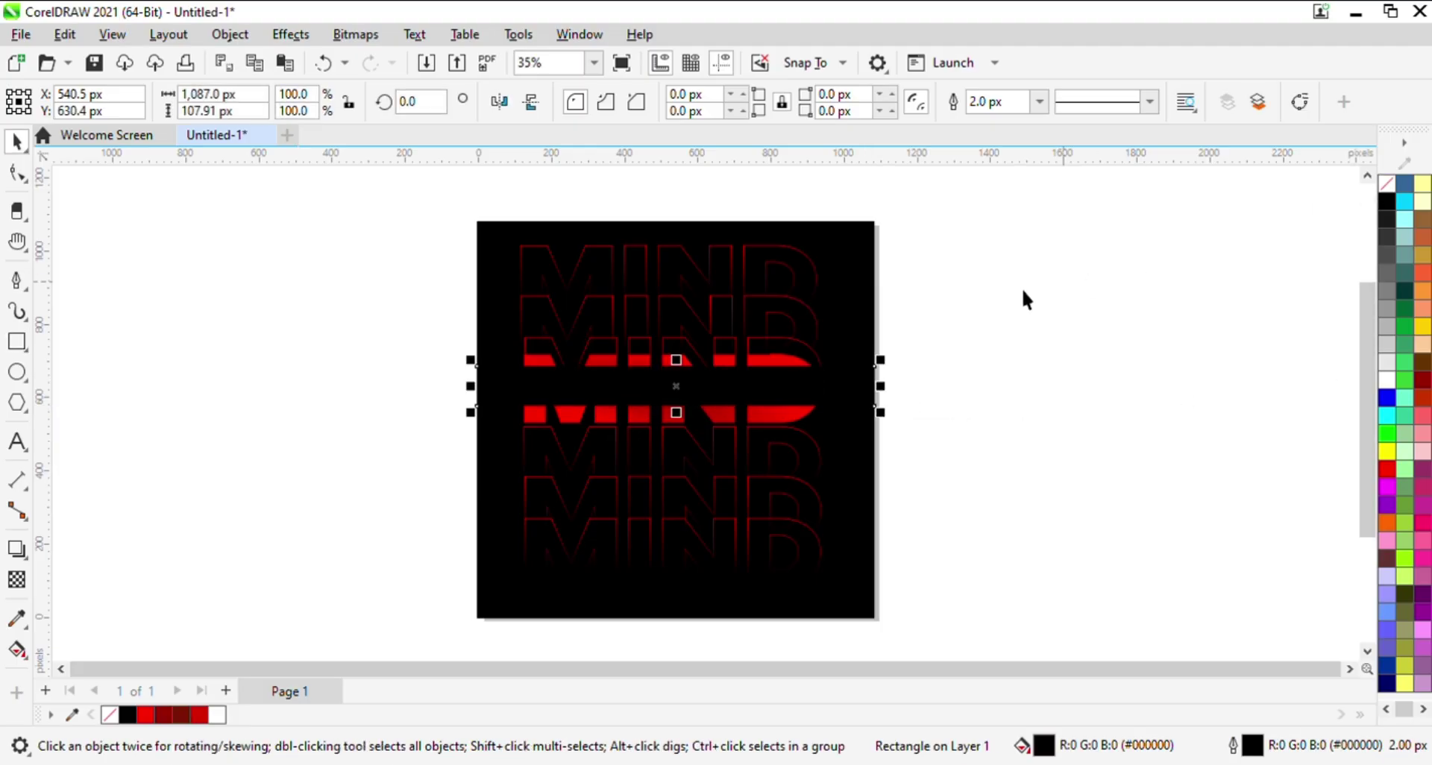
click(137, 281)
- Nudge the black bar down and reduce its height so similar red strips show above and below it
click(597, 395)
key(Down)
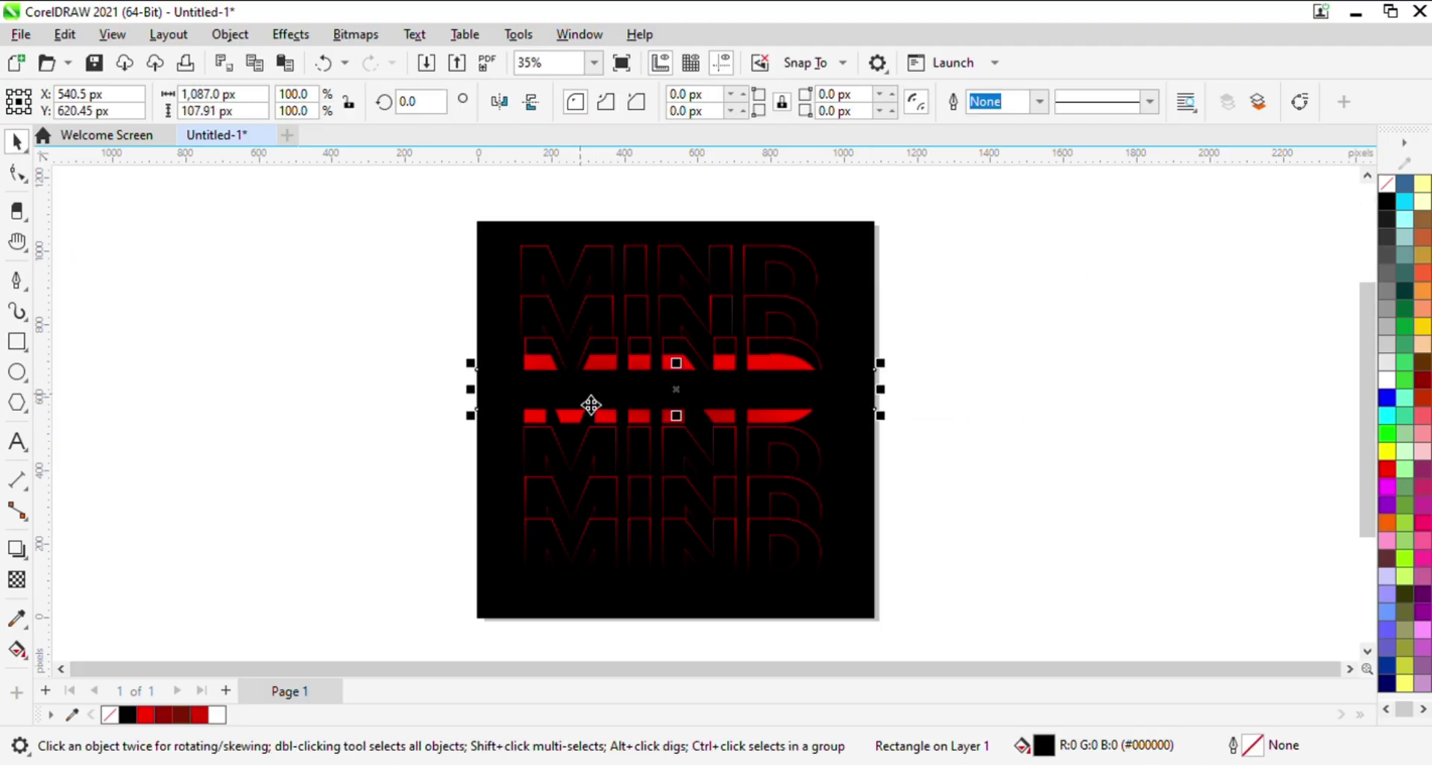
key(Down)
click(963, 388)
click(710, 407)
drag(675, 419, 677, 406)
click(442, 447)
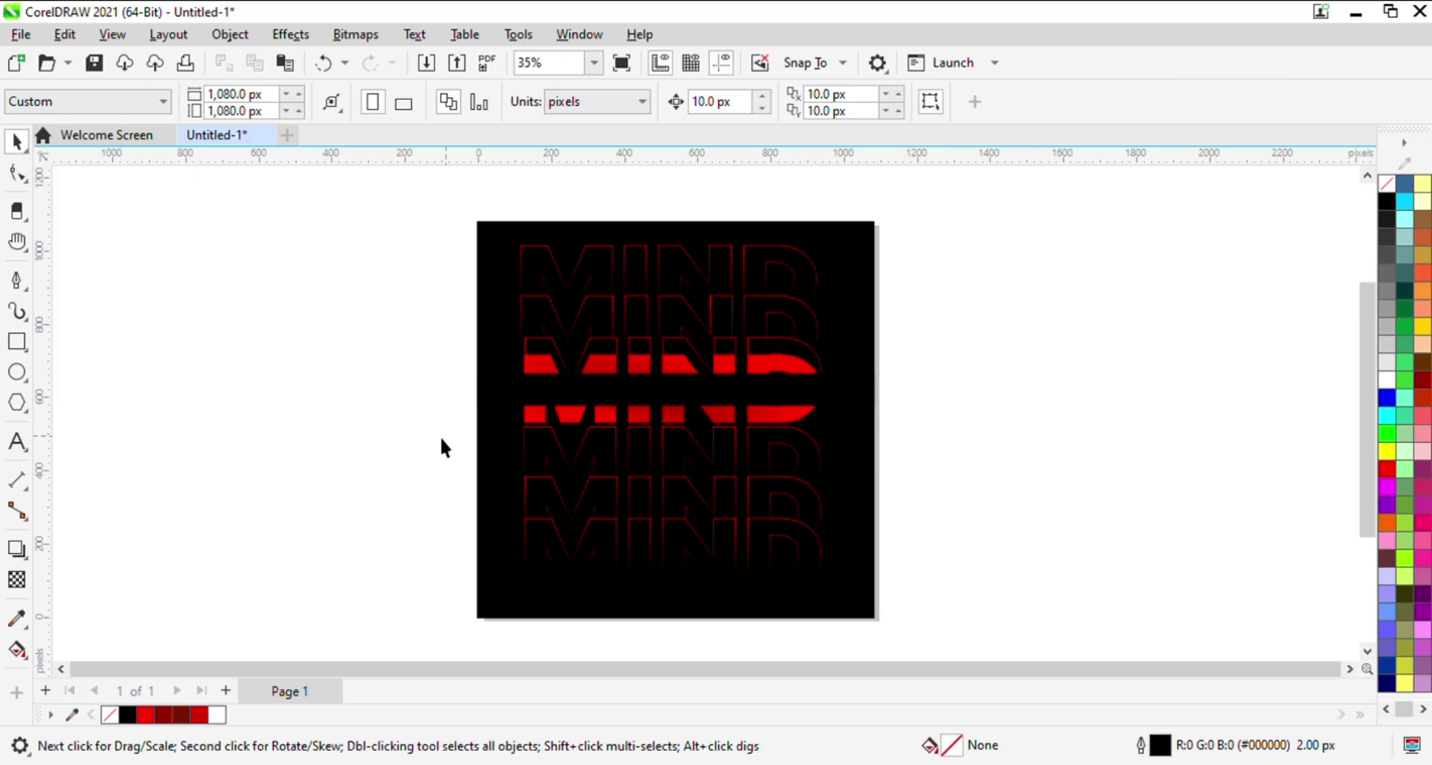
- Add the text NEVER beside the page in Panton Black italic Caps and fill it white
click(13, 450)
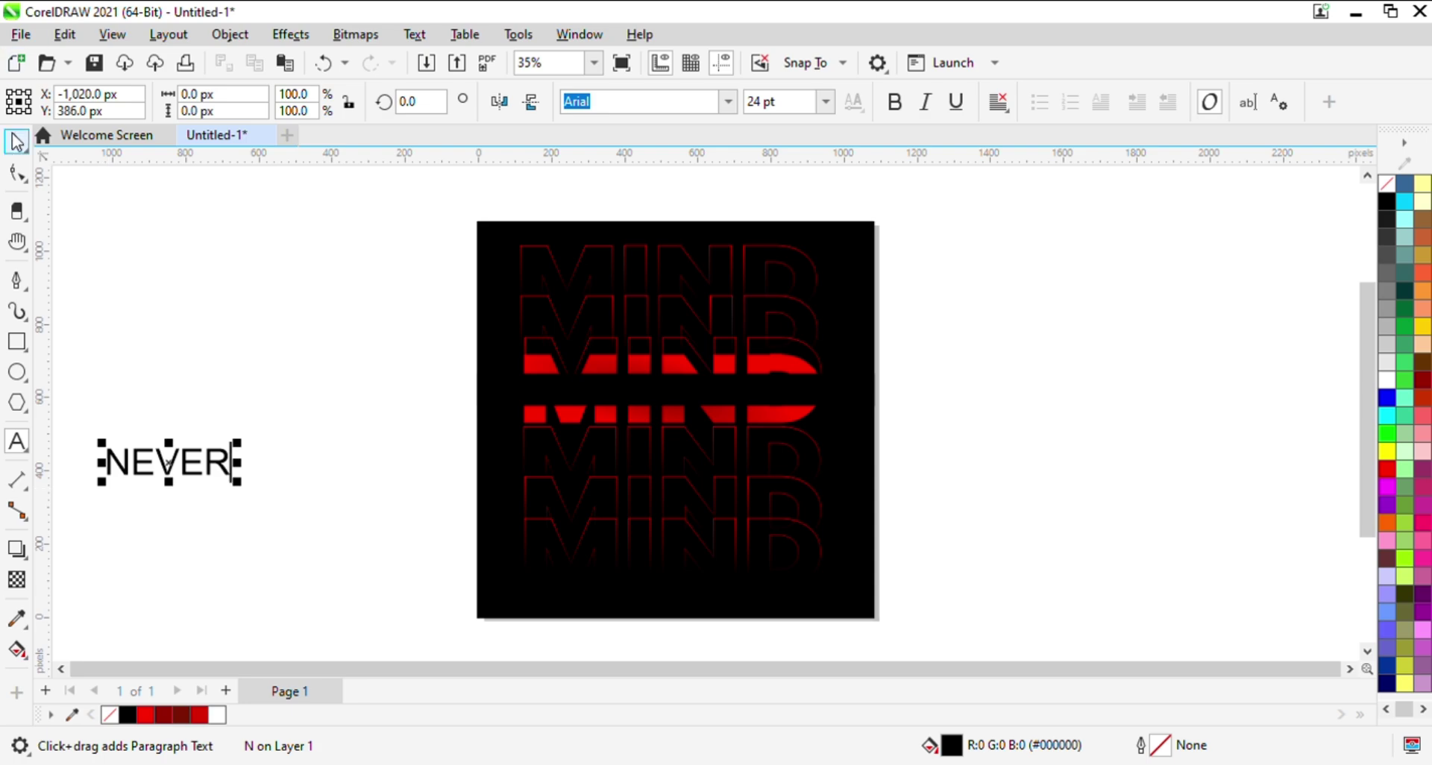
key(ctrl+space)
click(733, 109)
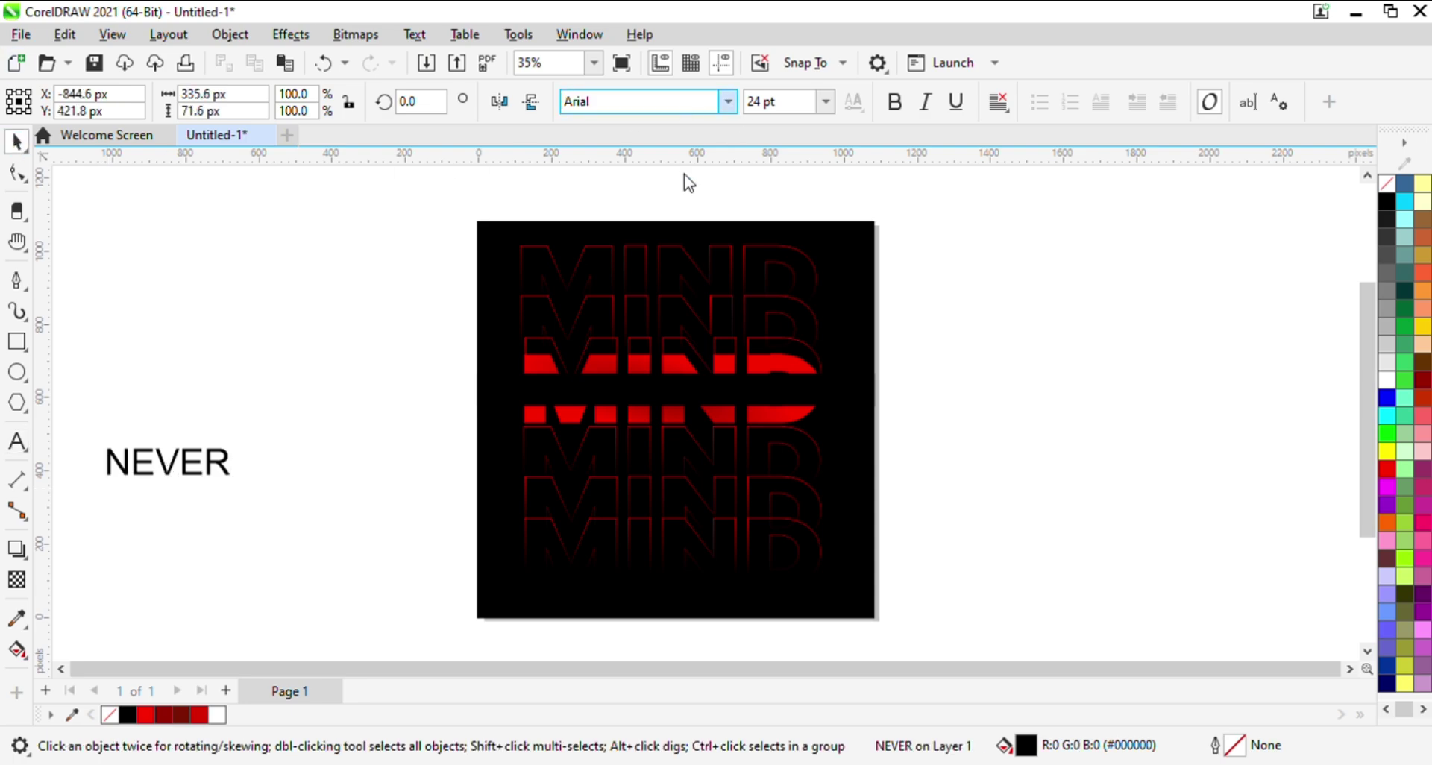
click(669, 251)
click(1386, 380)
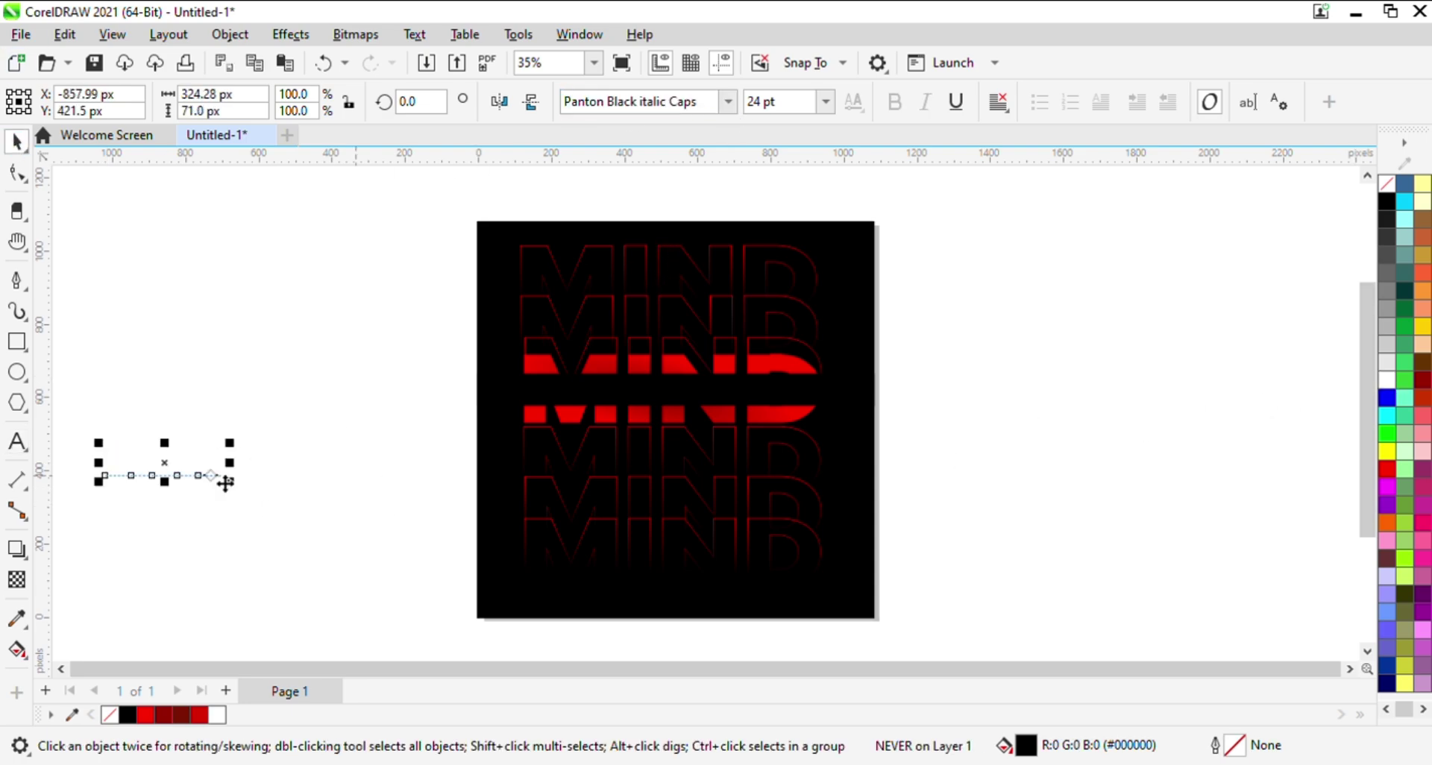
- Move NEVER into the black band across MIND and scale it down slightly to fit within the gap
drag(165, 463, 667, 394)
key(z)
drag(547, 341, 827, 436)
key(space)
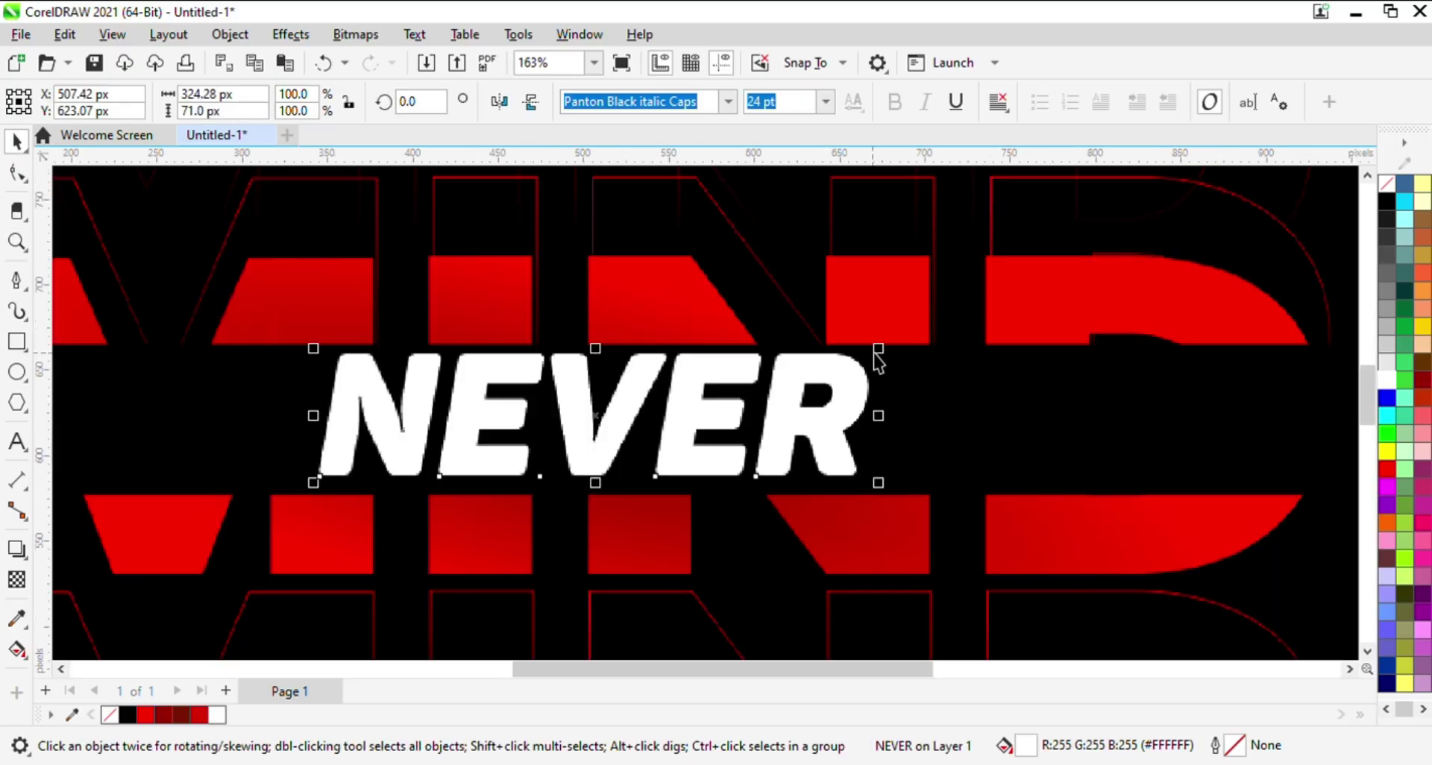
drag(873, 353, 856, 416)
key(ctrl+z)
click(859, 389)
key(z)
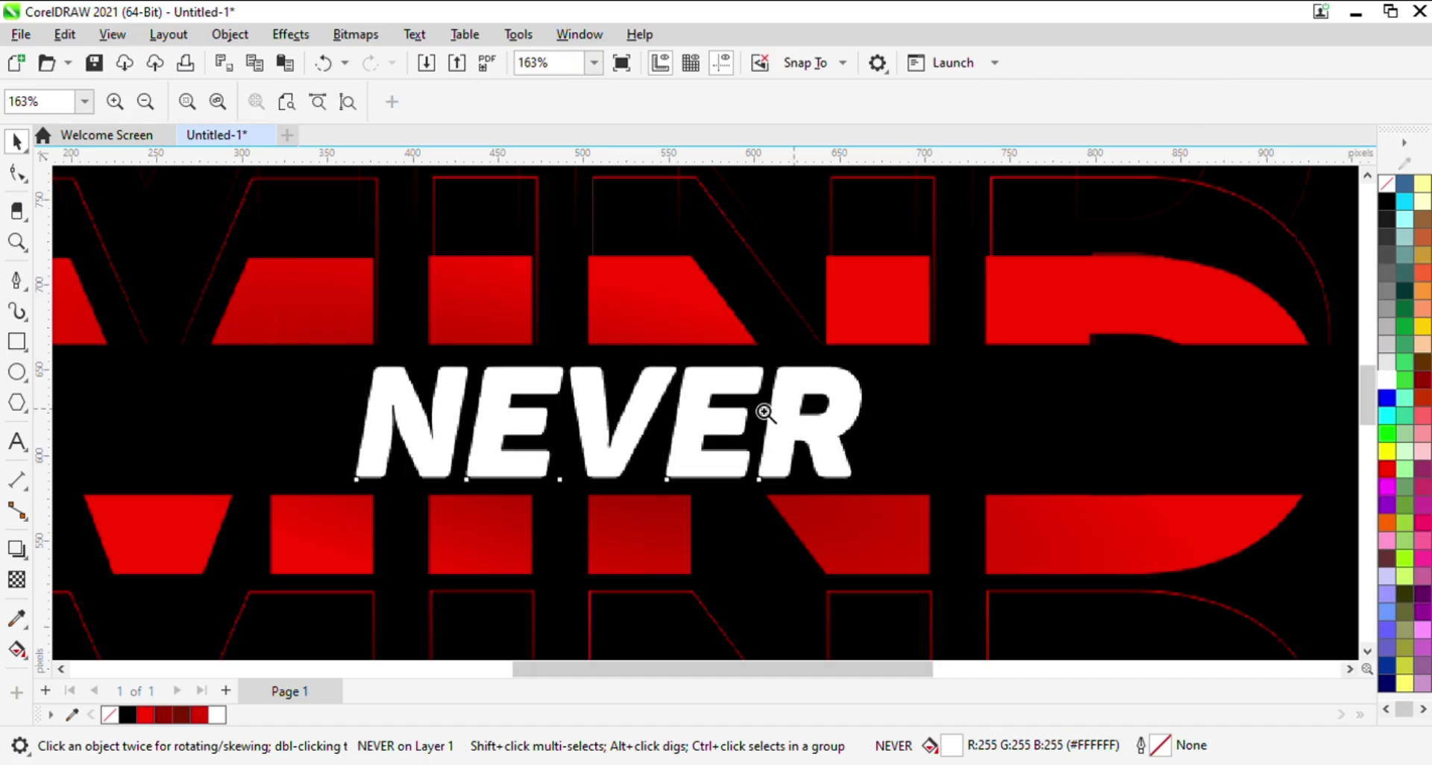
right_click(764, 410)
key(space)
click(298, 398)
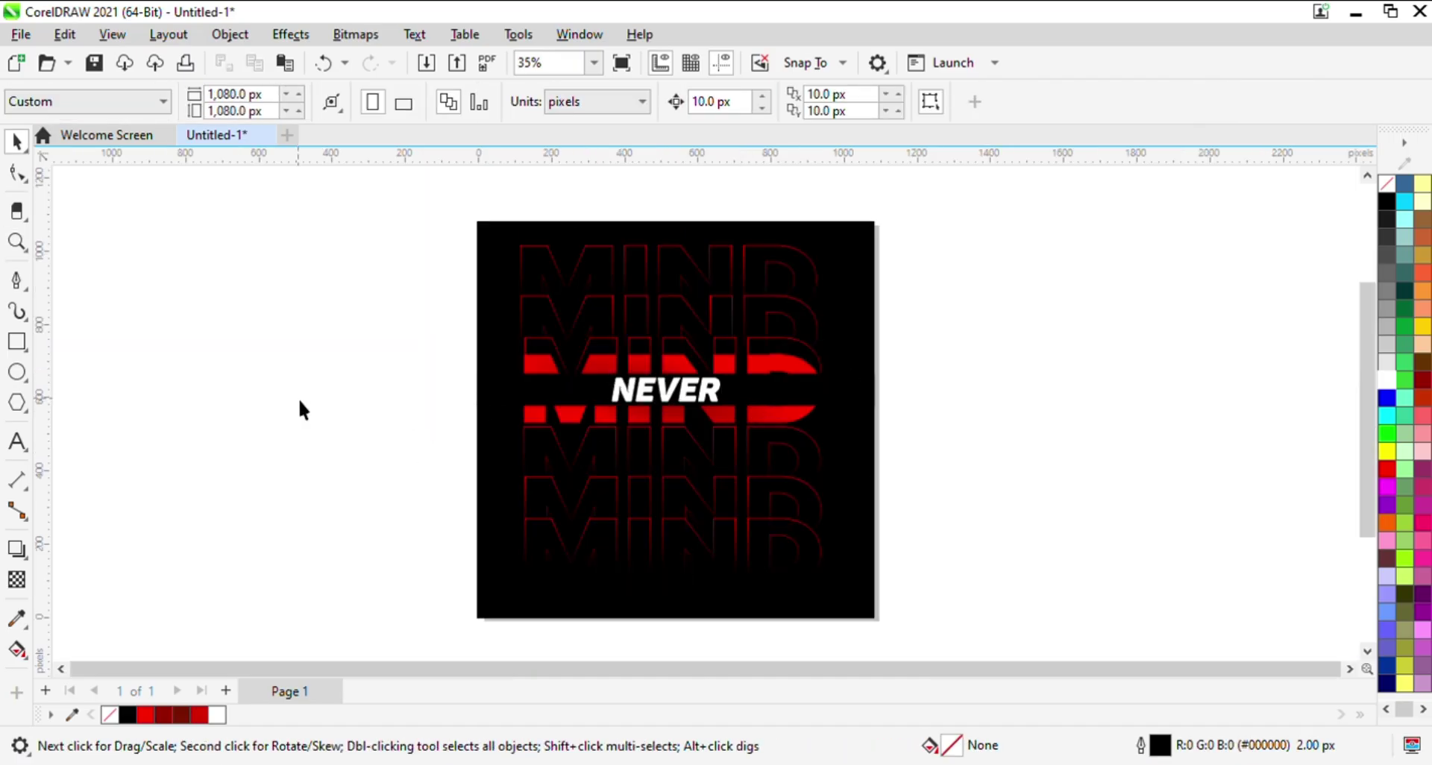
- Draw a straight horizontal line about 585 px long in the empty area beside the page
click(16, 343)
click(17, 281)
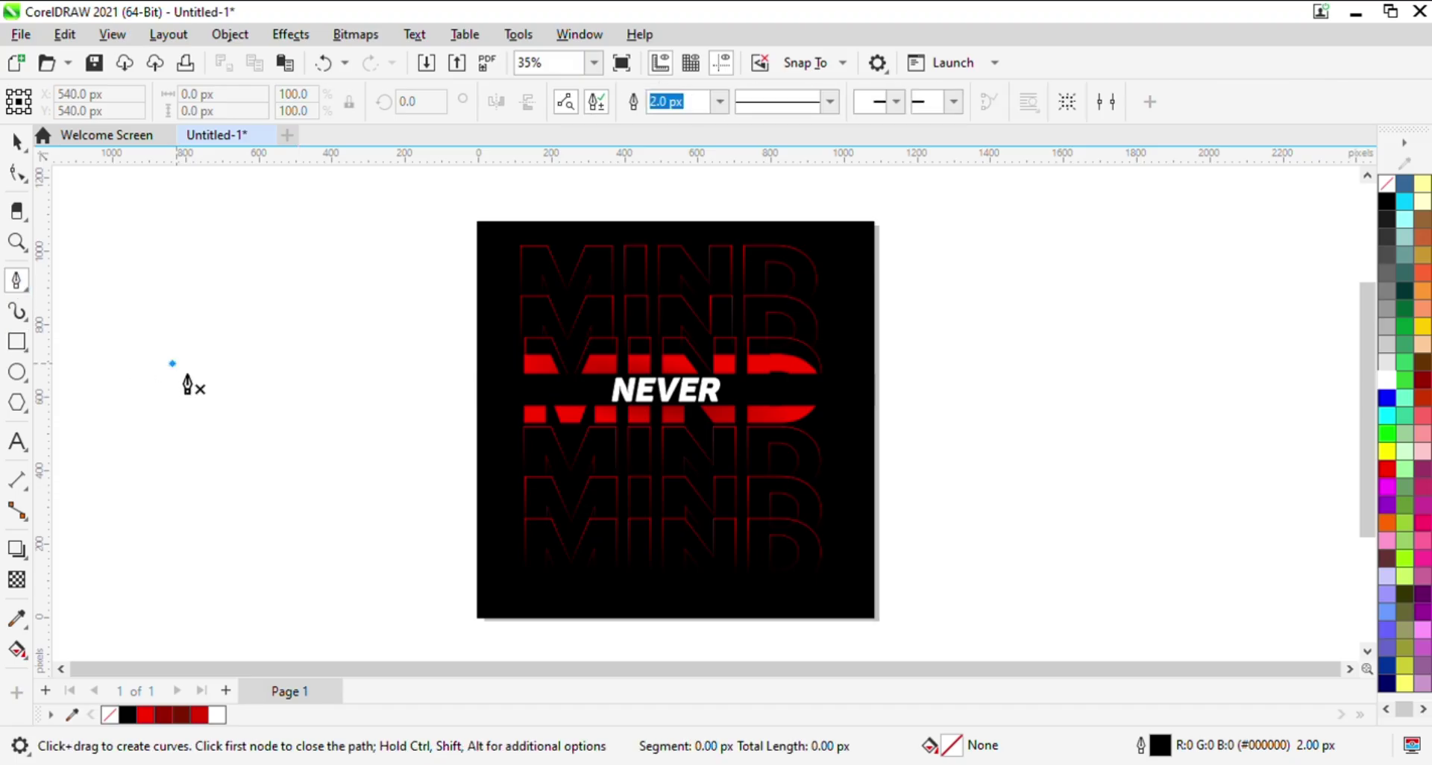
click(171, 364)
click(385, 364)
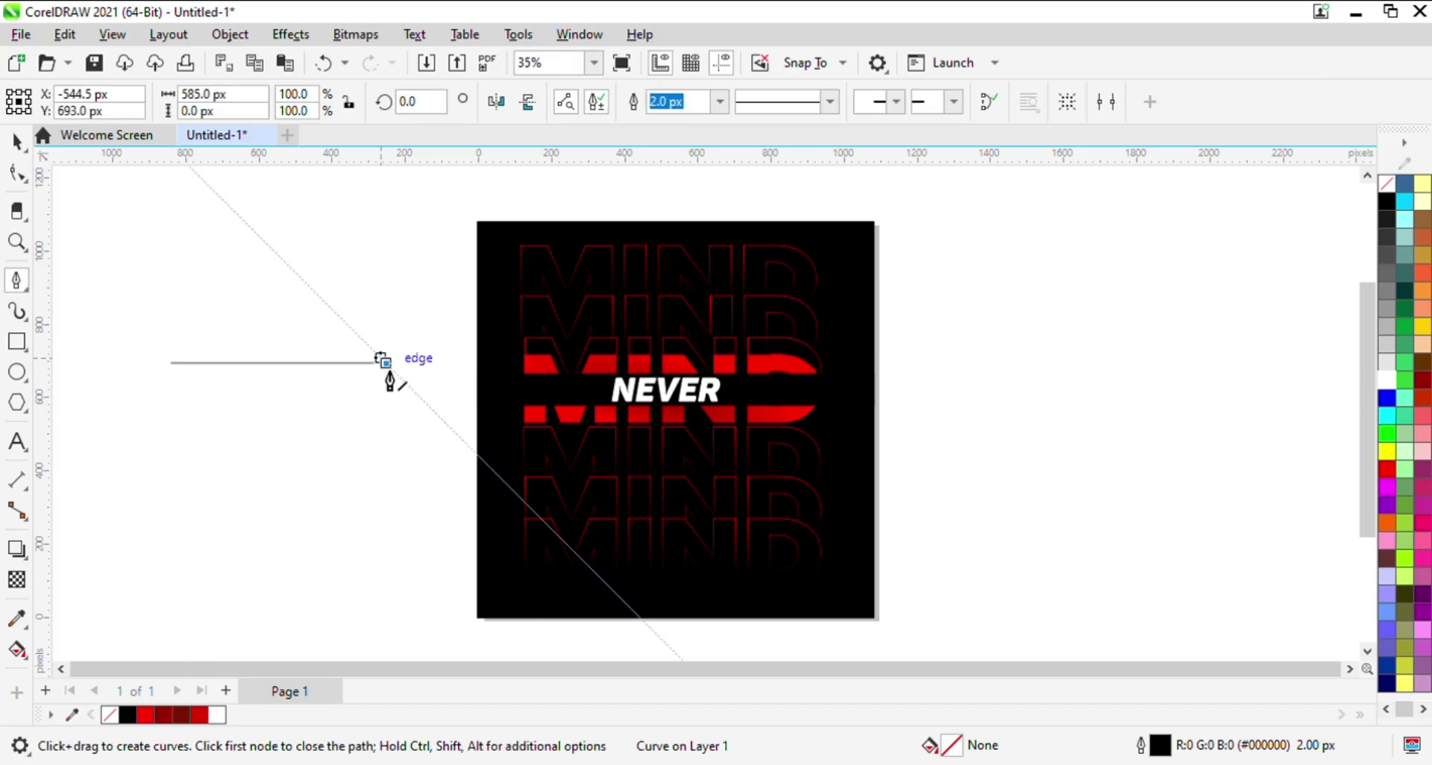
click(16, 149)
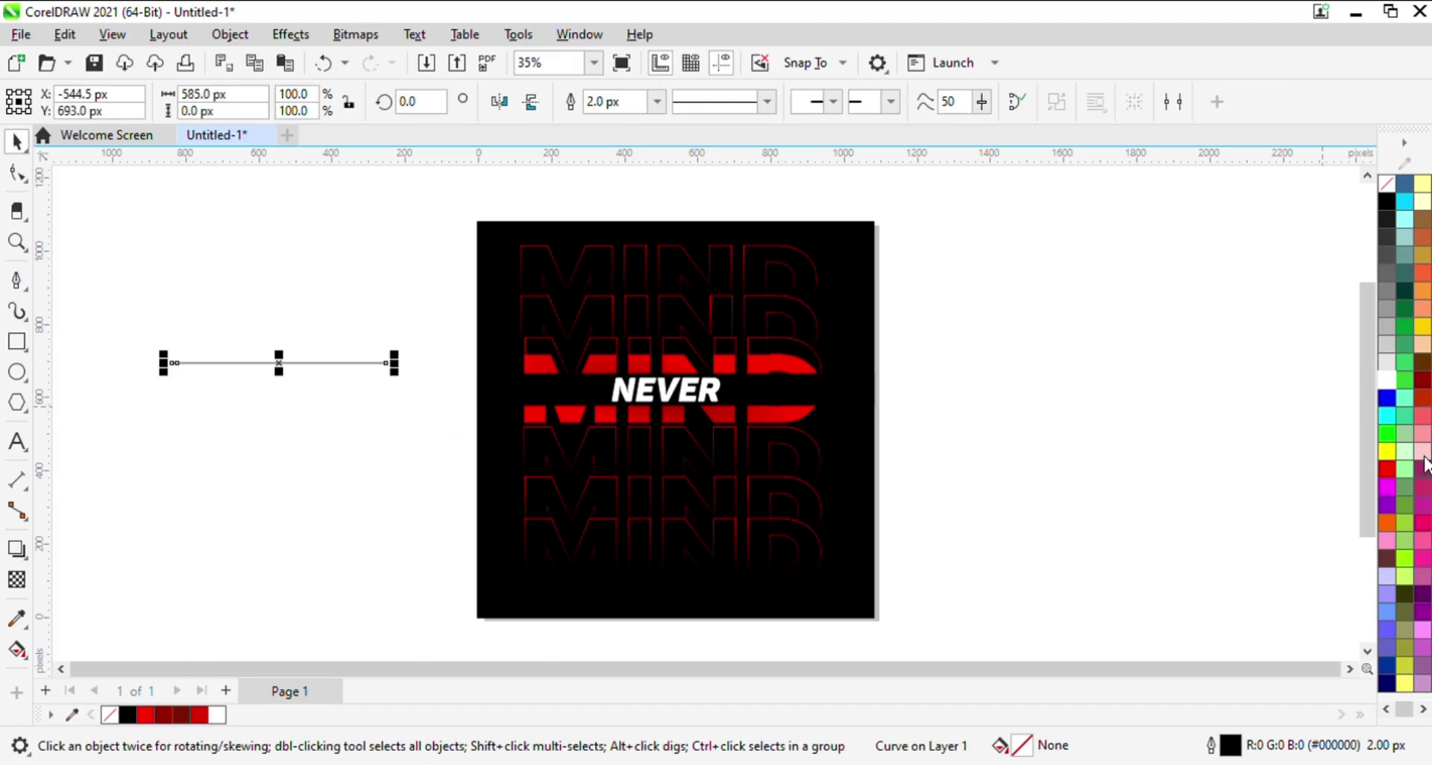
- Give the new line a white outline 5 px thick
right_click(1386, 379)
click(655, 100)
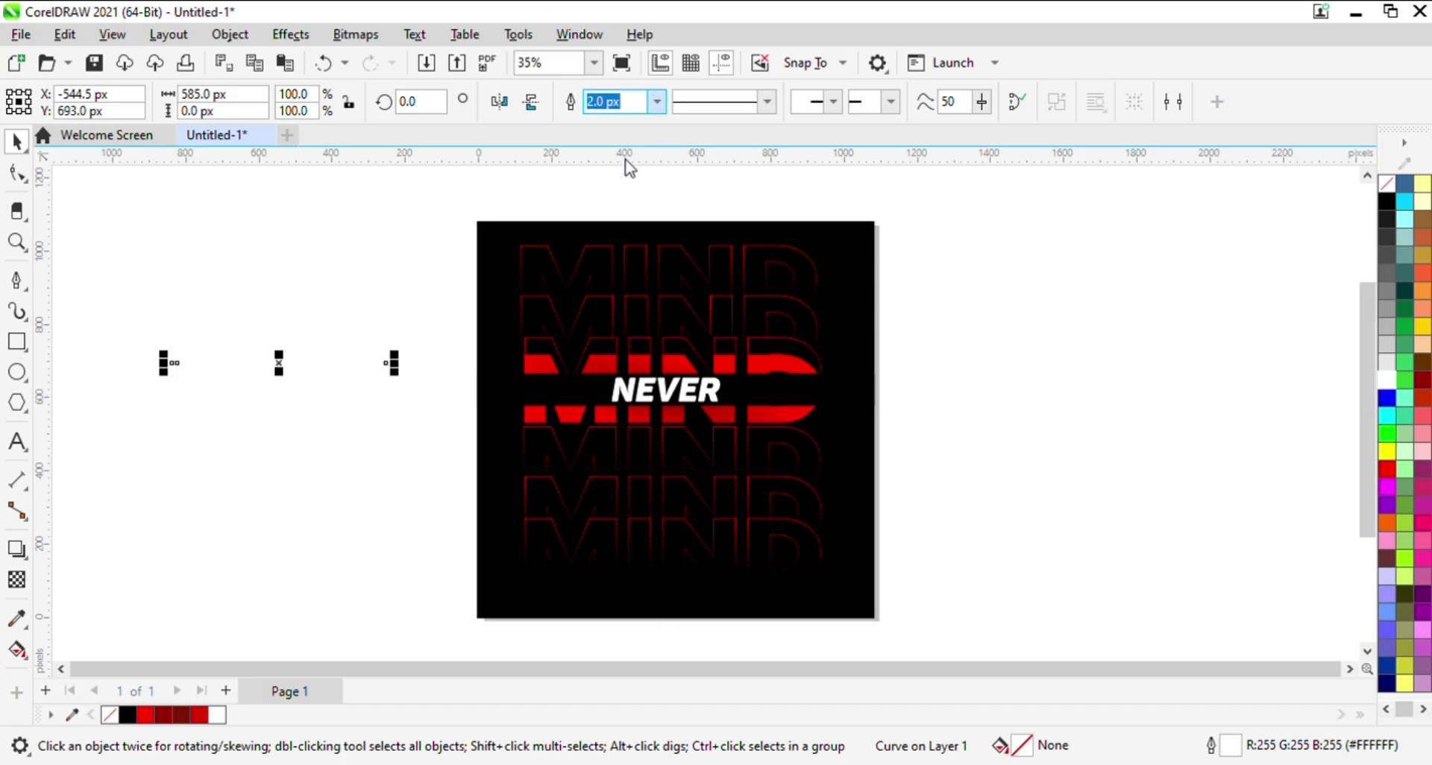
click(617, 222)
- Move the white line into the black band to the left of NEVER and shorten it to about 300 px
drag(267, 367, 427, 373)
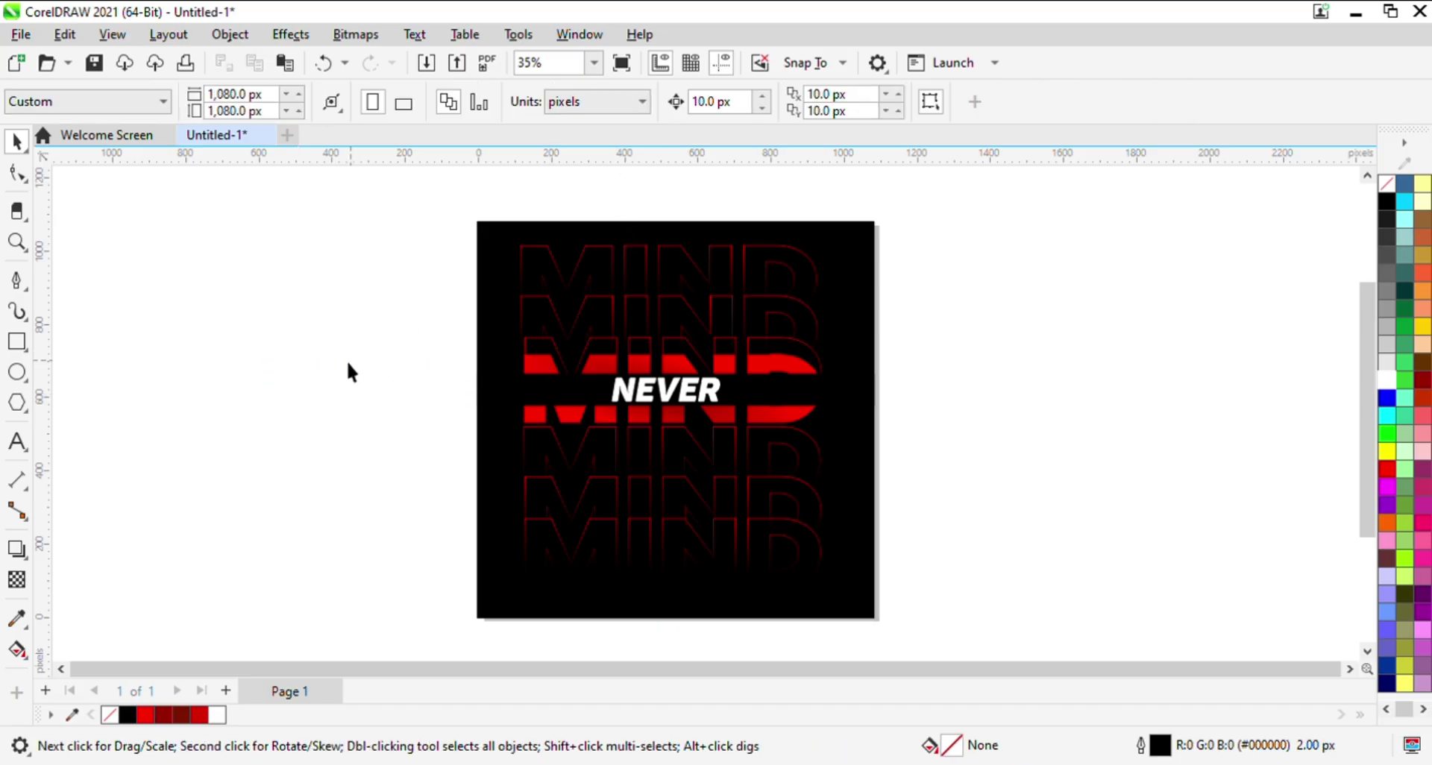
drag(498, 452, 498, 452)
drag(287, 373, 595, 394)
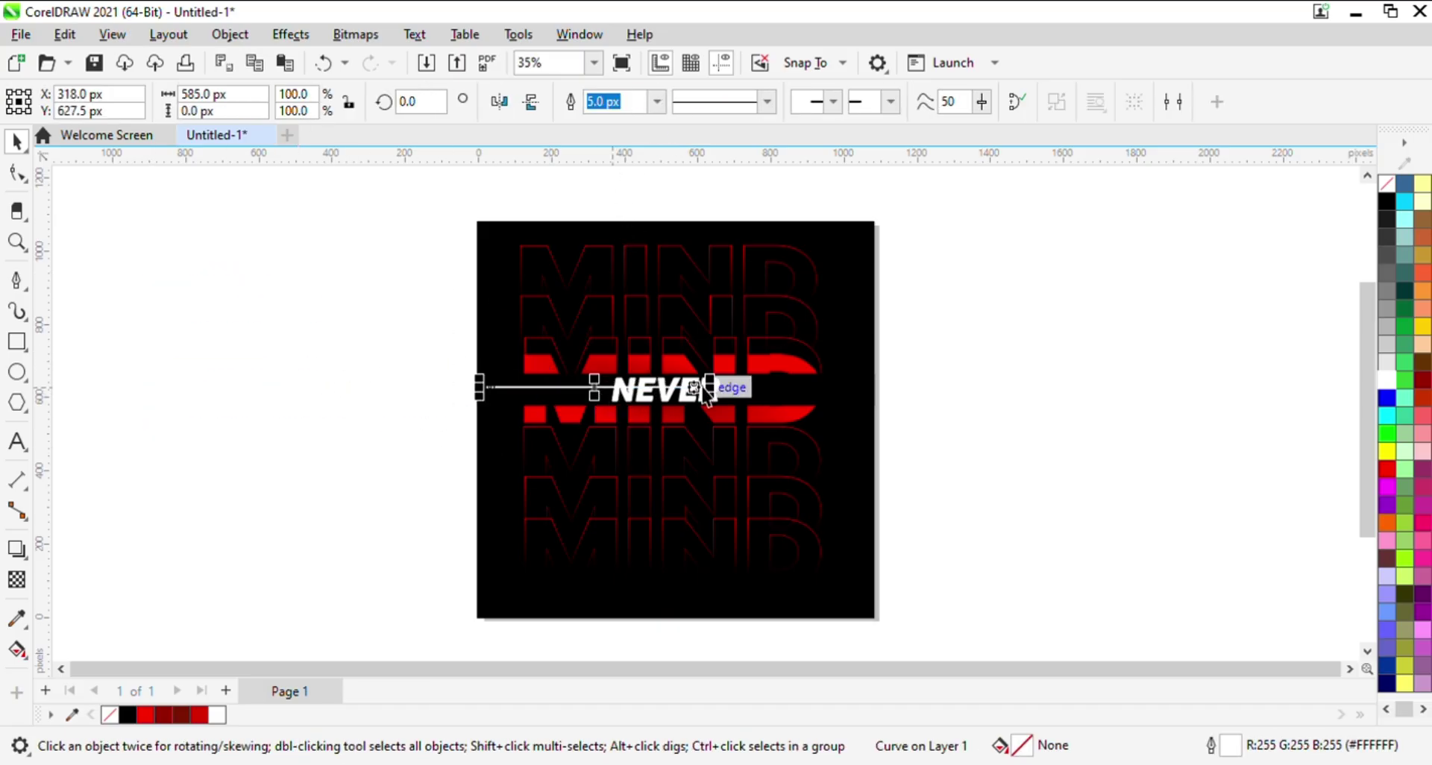
drag(711, 390, 598, 387)
- Shift the white line closer to NEVER at the text's mid-height and place a copy on the text's right side
key(z)
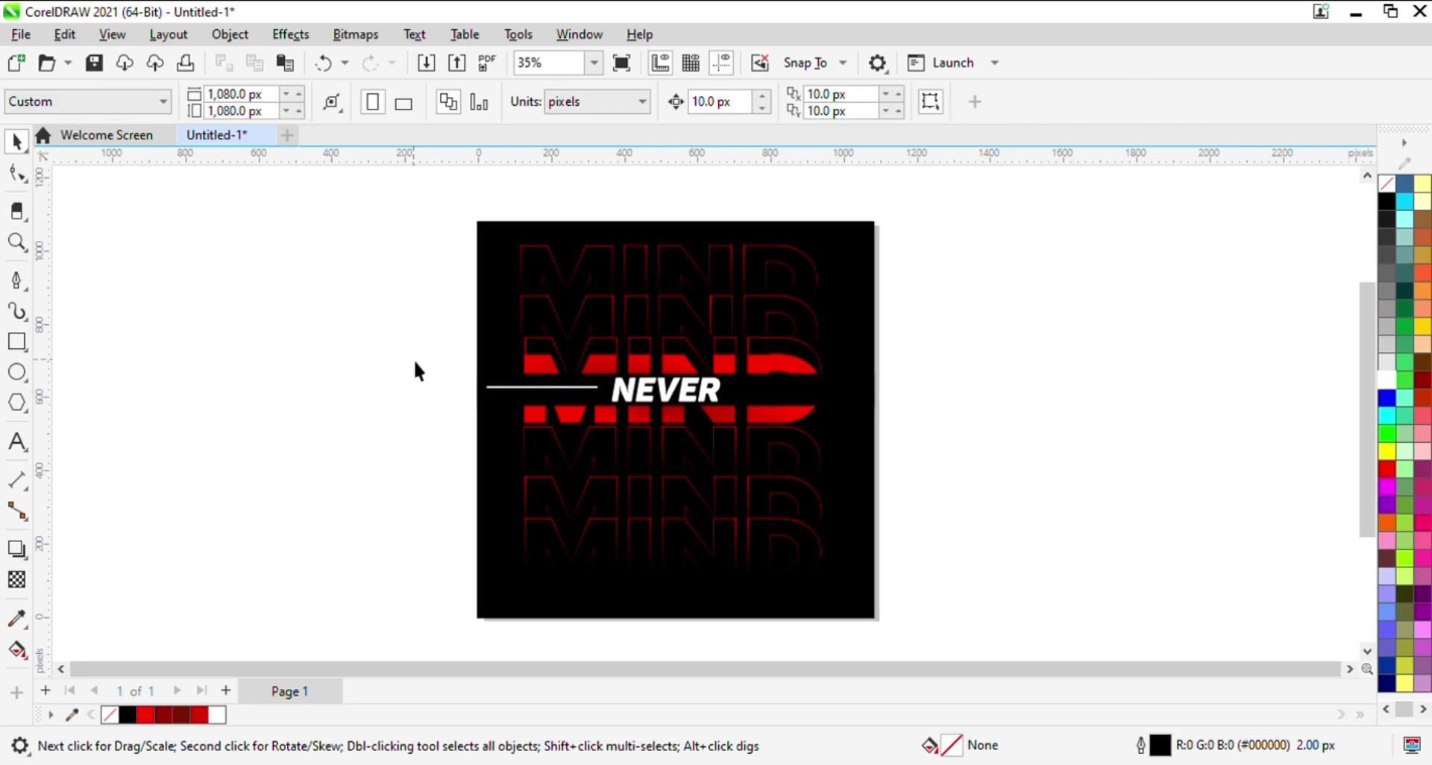
drag(394, 327, 991, 454)
key(space)
click(464, 419)
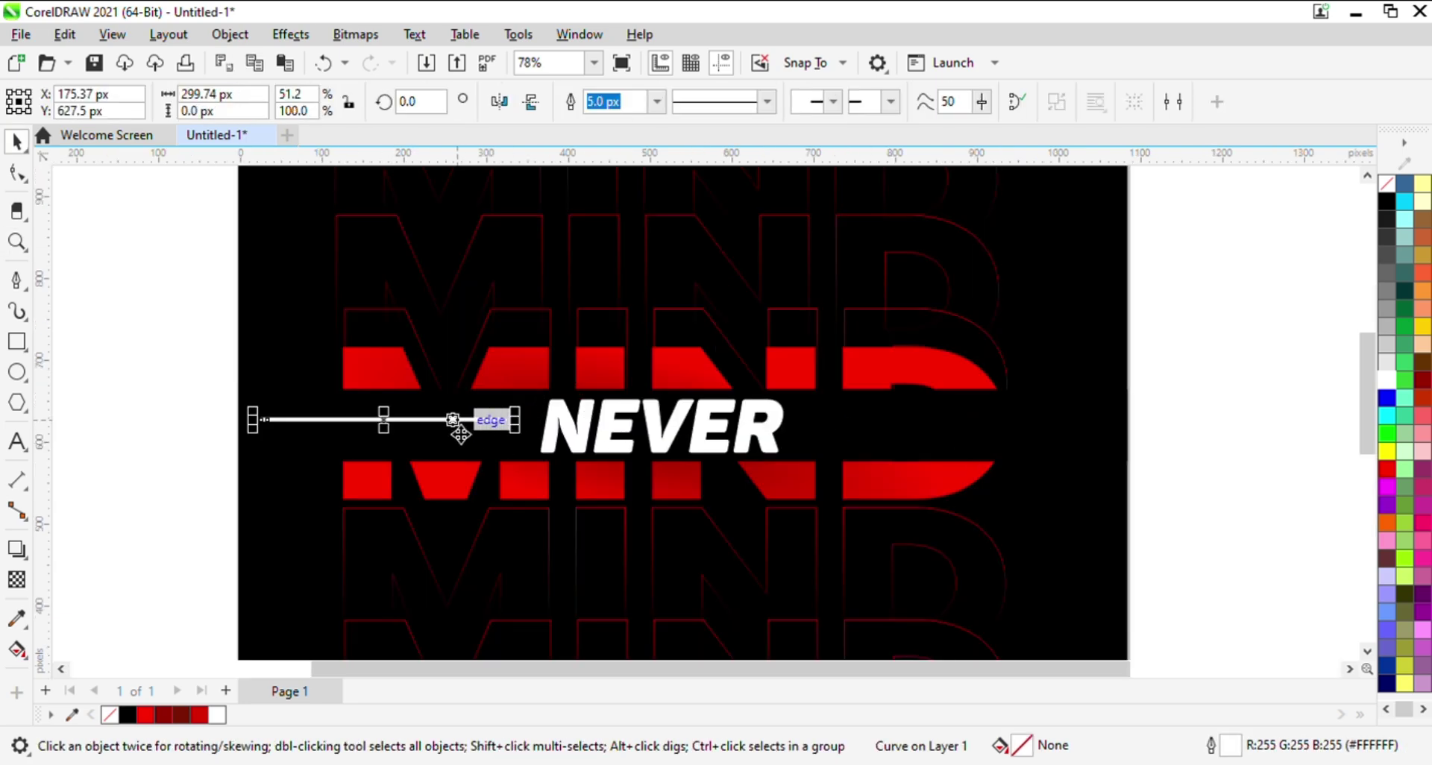
drag(390, 421, 917, 423)
right_click(917, 424)
click(1317, 400)
- Create a white five-pointed star about 71 px wide and place it near the outer end of the line left of NEVER
key(z)
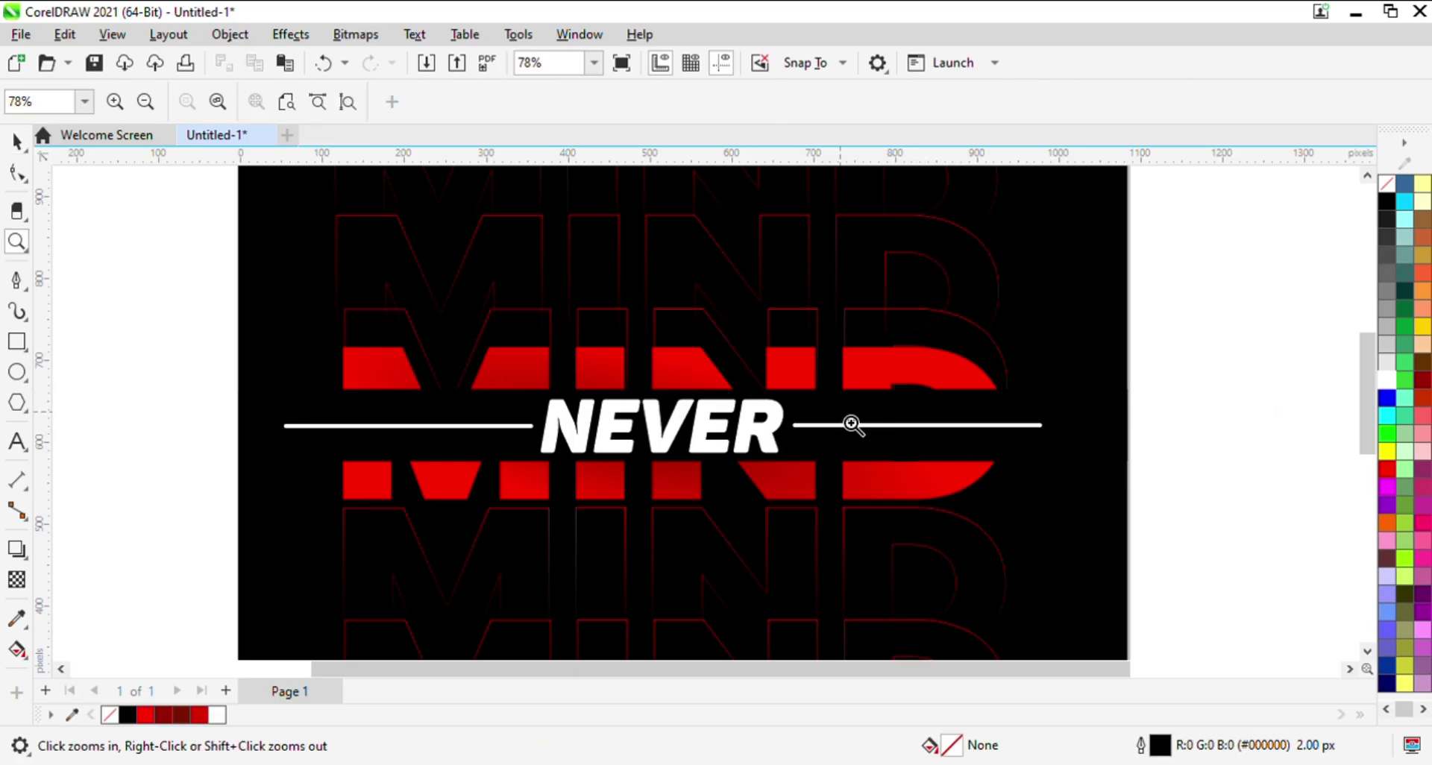
right_click(850, 422)
key(space)
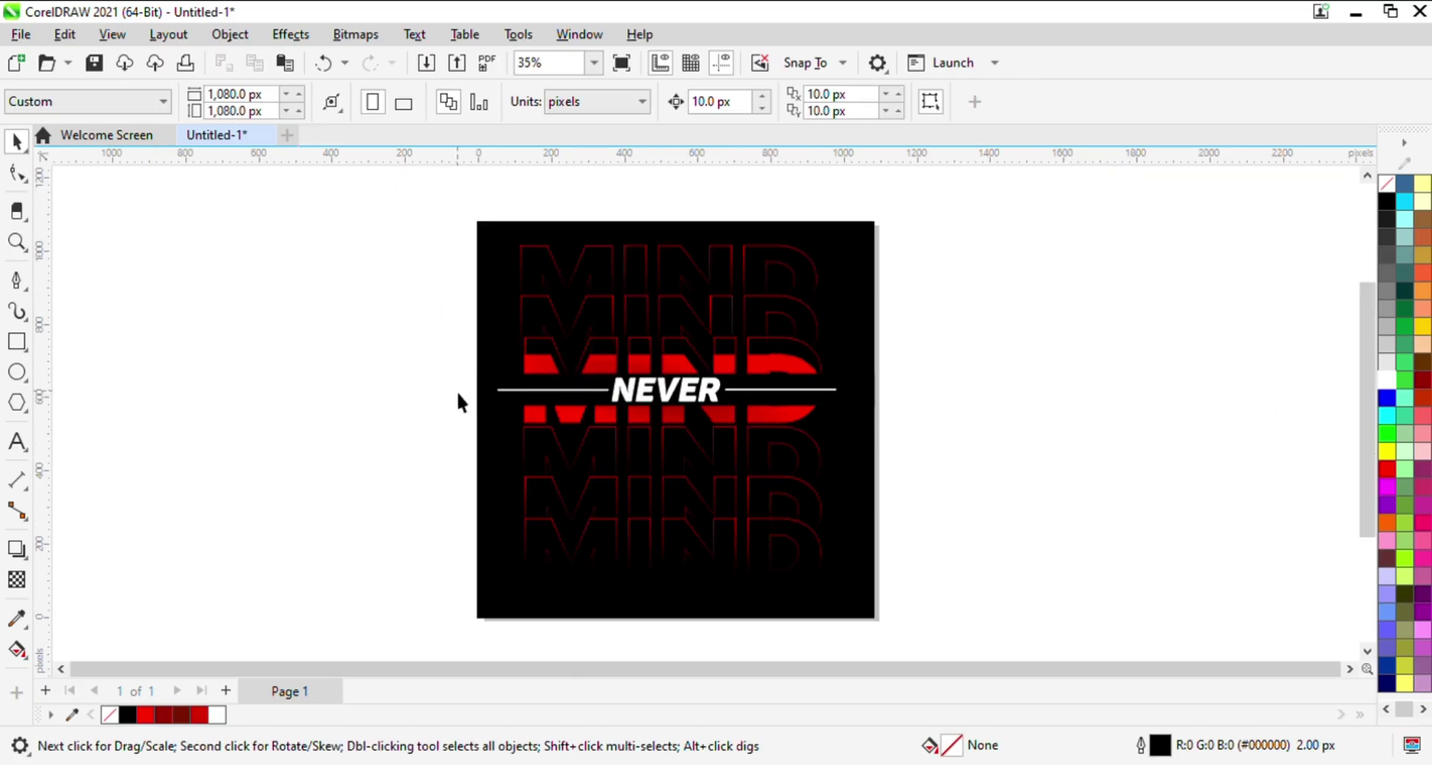
click(22, 444)
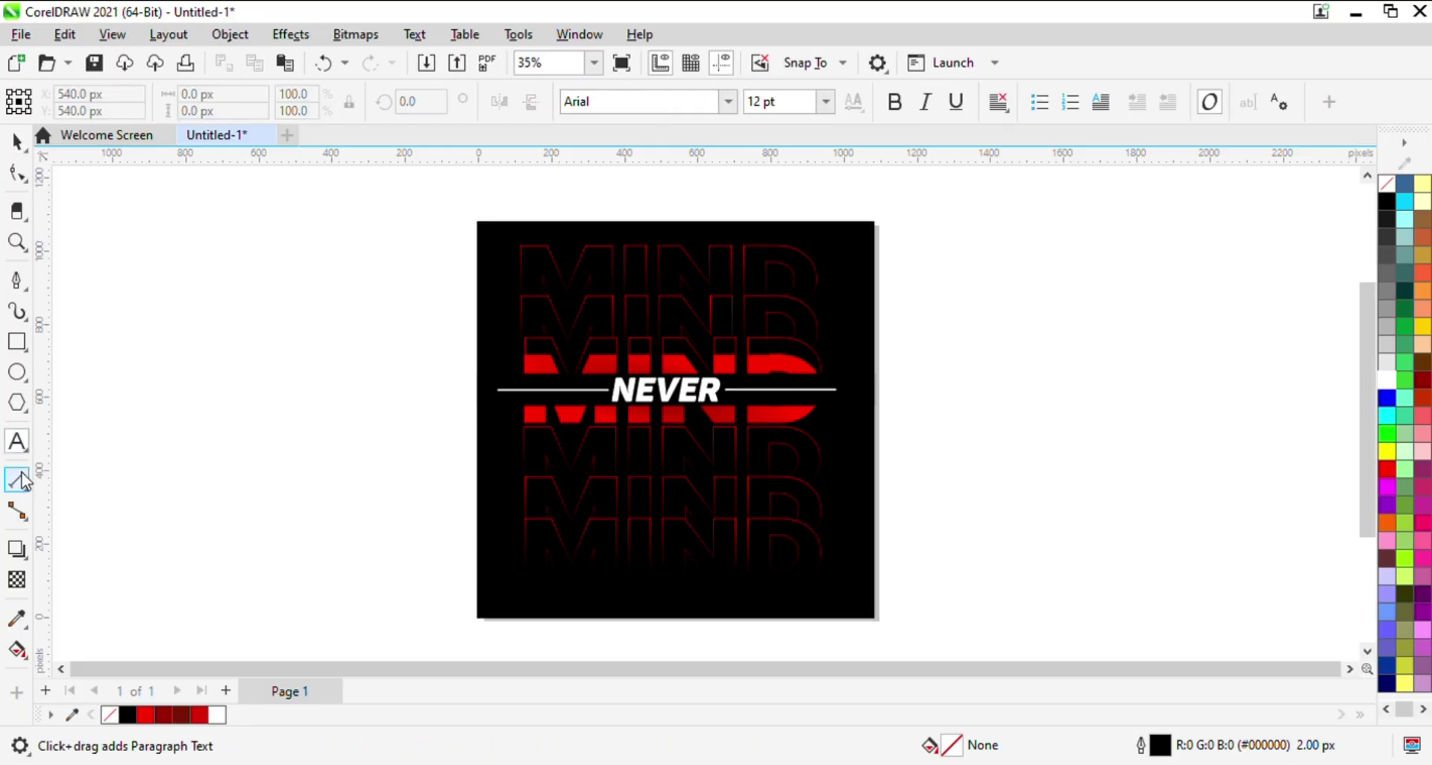
click(49, 432)
drag(157, 386, 525, 386)
key(space)
- Remove the black outline from the white star
key(z)
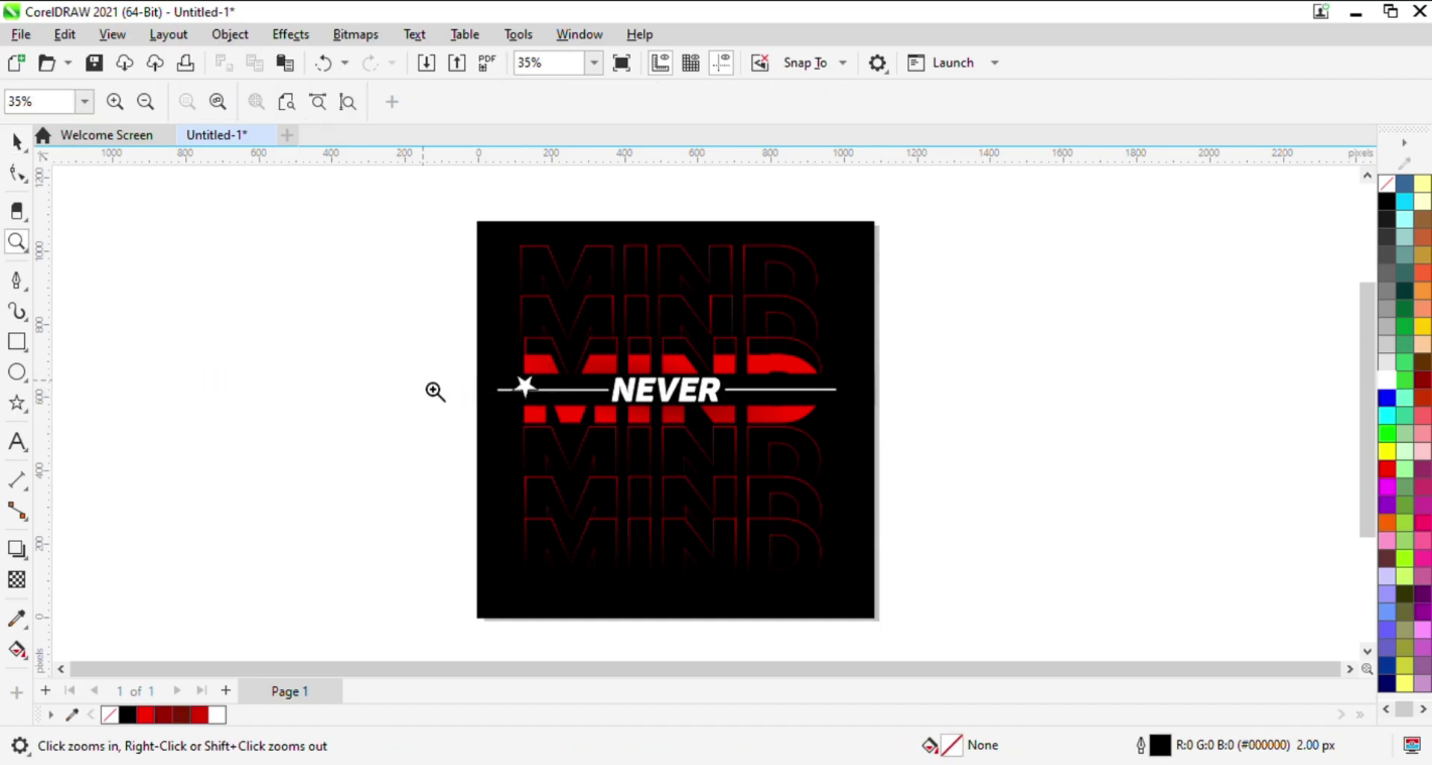
drag(410, 322, 1029, 450)
key(space)
click(303, 421)
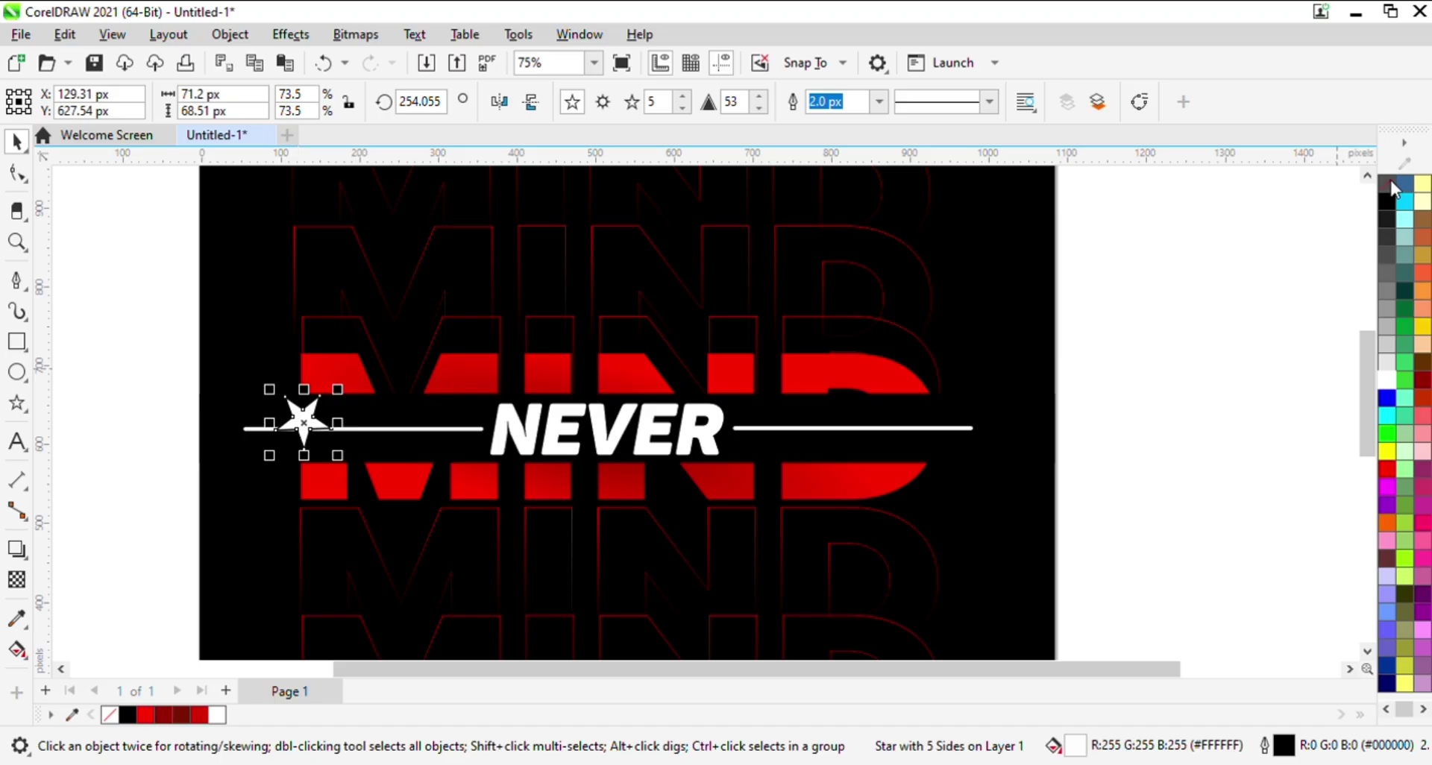
key(Escape)
- Scale the star down to about 28.5 px wide and place it just above the outer part of the left line
key(z)
drag(157, 328, 1025, 479)
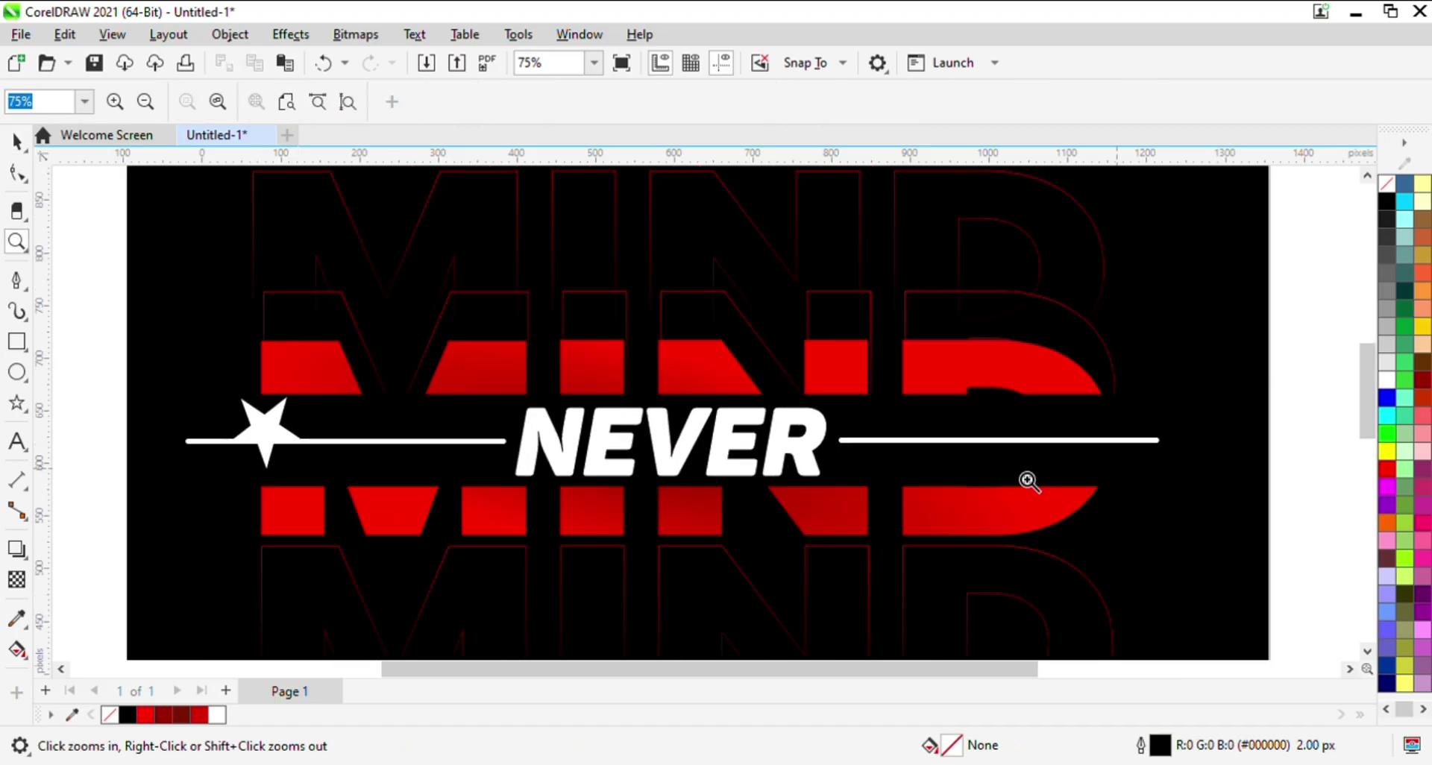
key(space)
click(268, 427)
drag(309, 394, 274, 403)
click(122, 437)
click(255, 418)
click(96, 452)
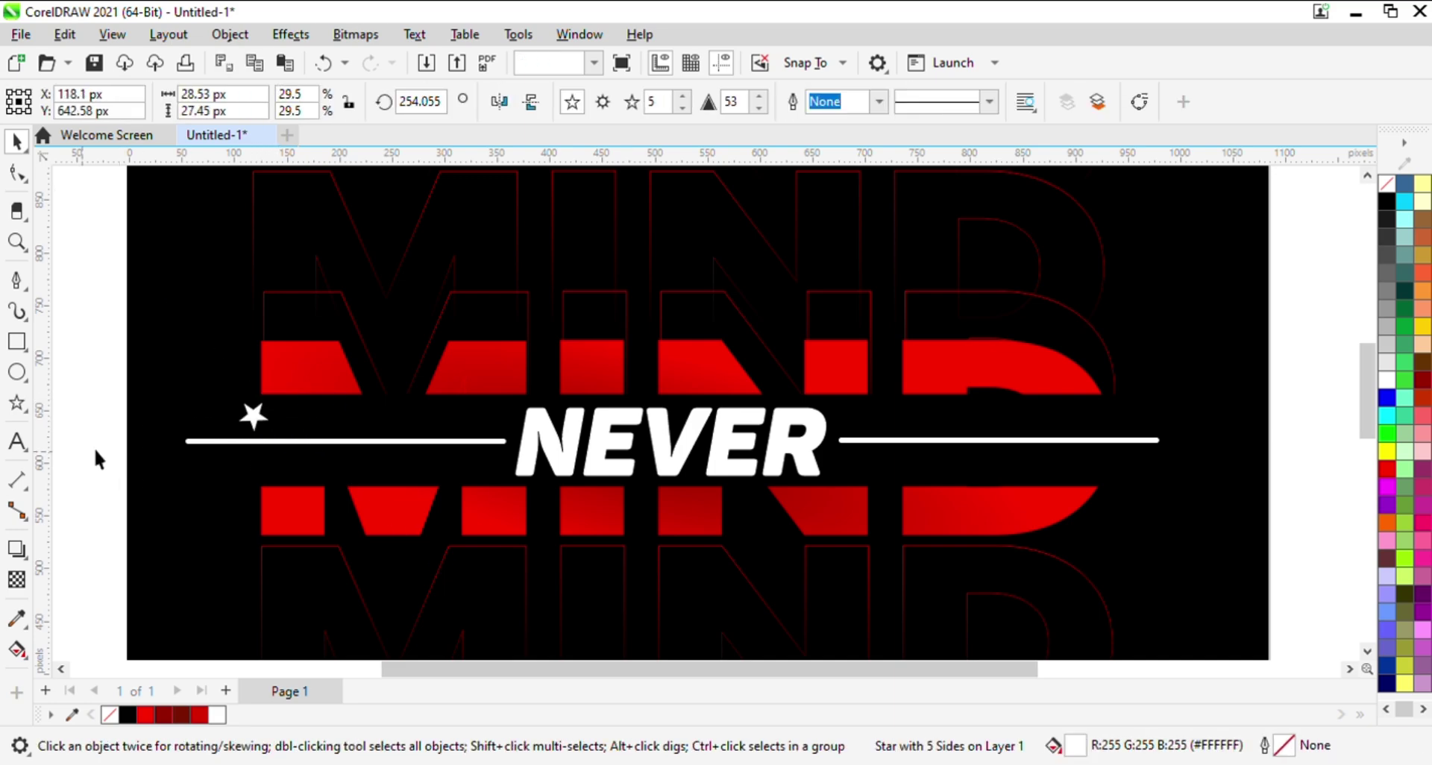
- Rotate the small star slightly to about 250.8° so it stands straight relative to the line
key(z)
drag(167, 372, 463, 472)
click(472, 419)
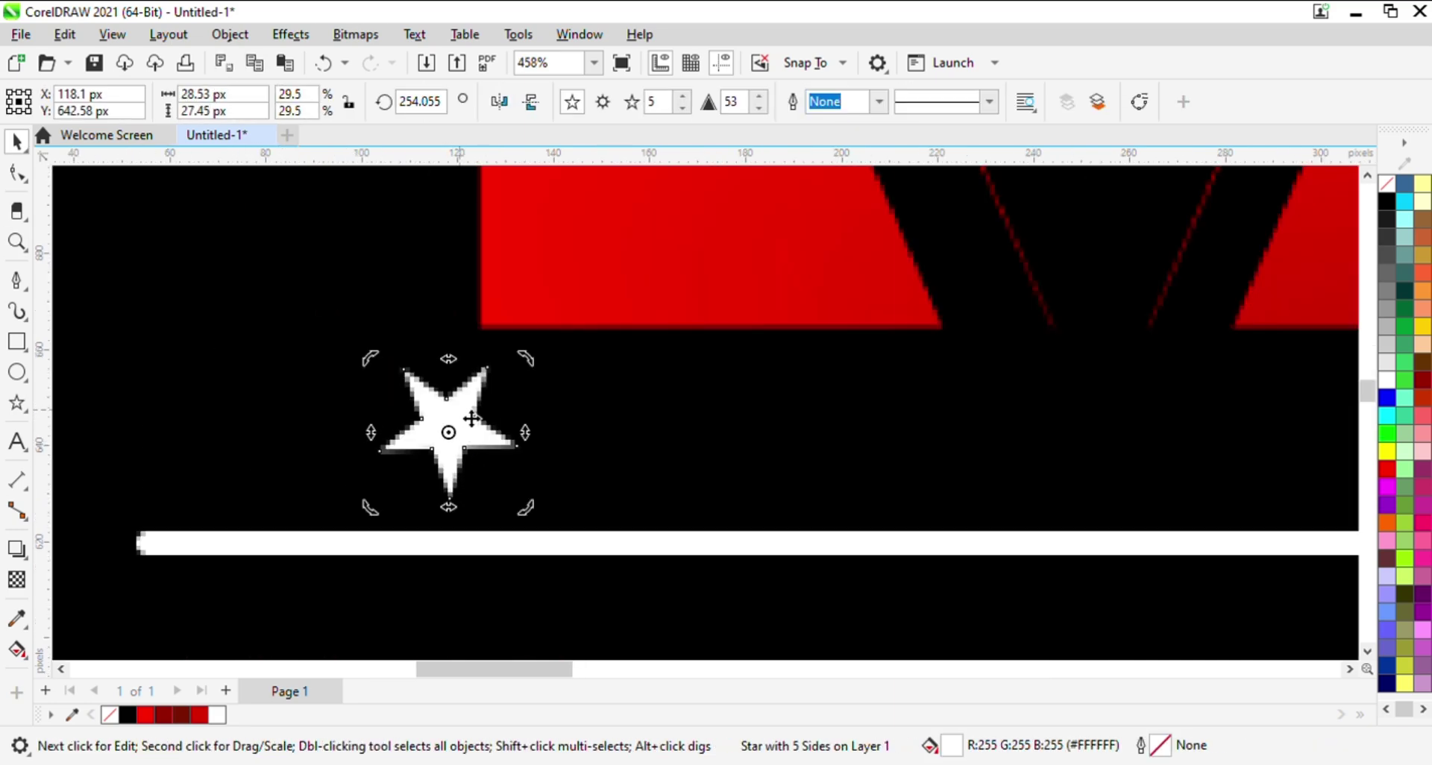
drag(531, 363, 534, 364)
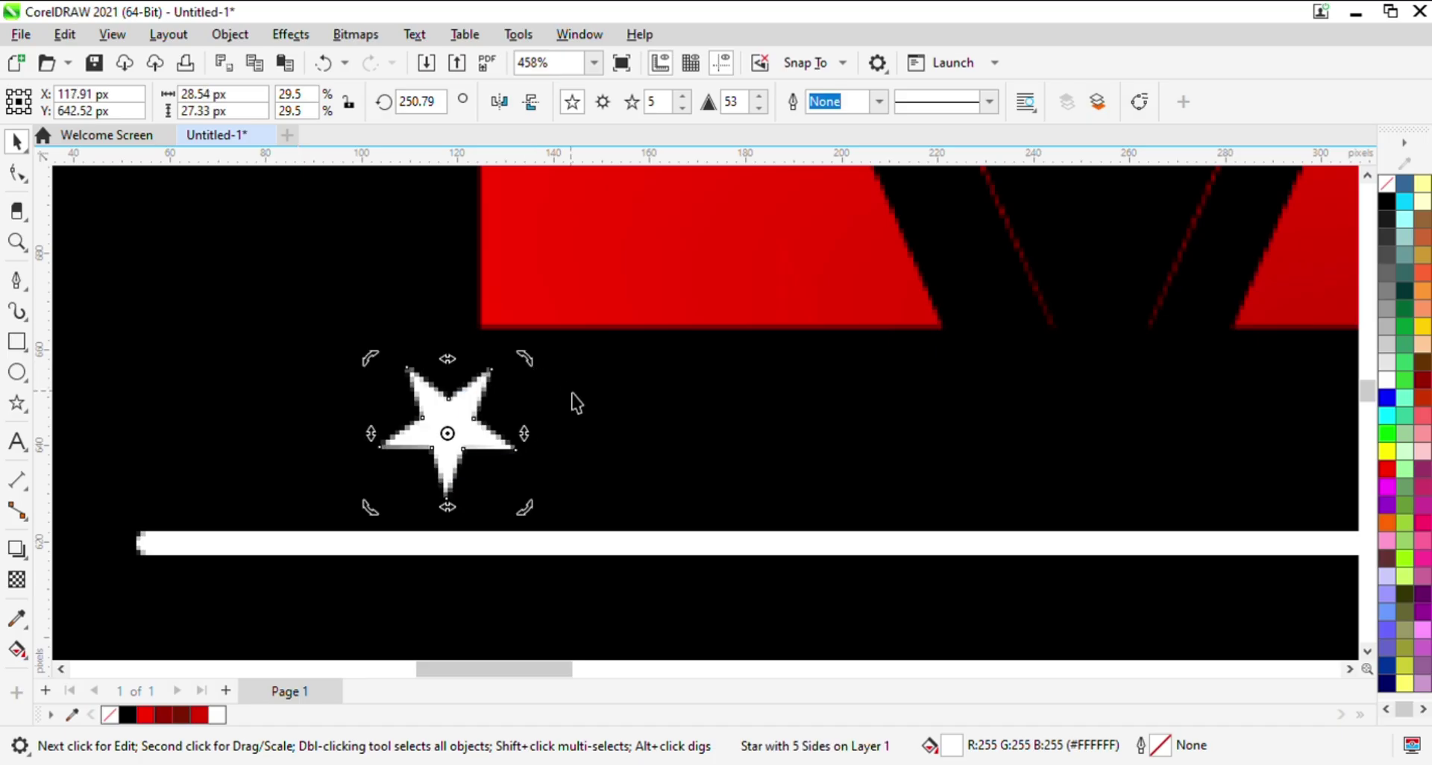
- Place a copy of the star a short distance to its right above the left line
key(z)
right_click(278, 461)
key(space)
click(268, 413)
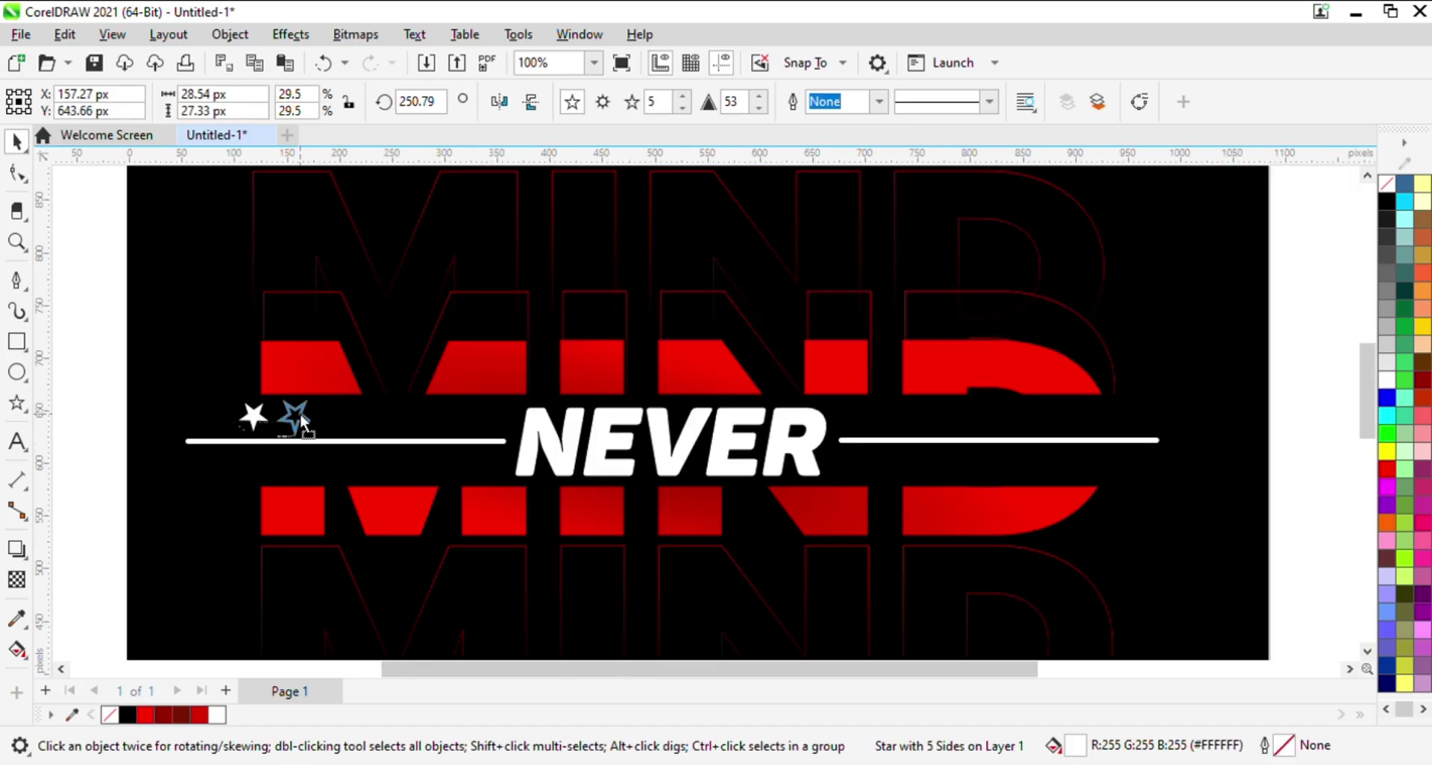
drag(302, 421, 298, 419)
- Try extending the star row with four repeated duplicates, and undo the extra copies and the stray star move
key(ctrl+d)
key(ctrl+d)
key(ctrl+d)
key(ctrl+d)
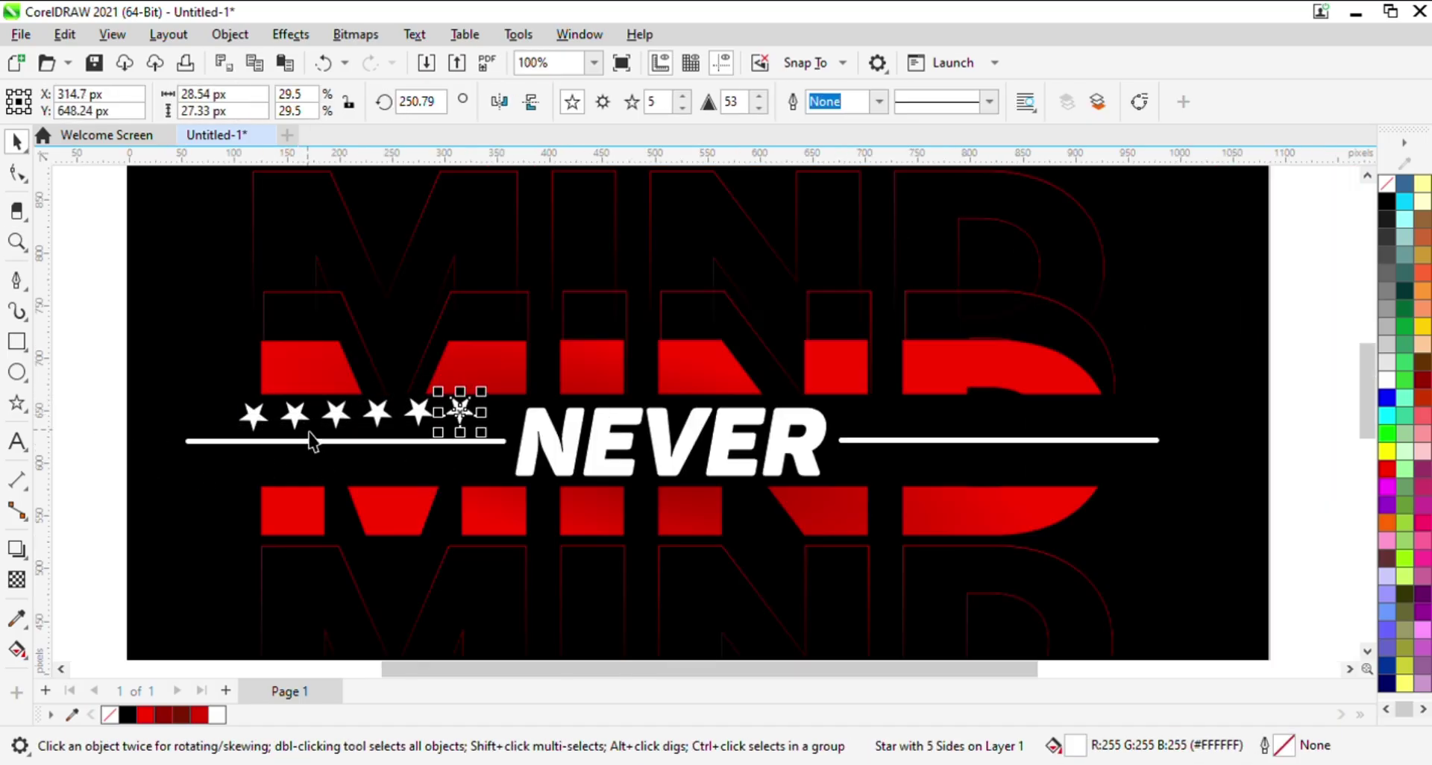
drag(96, 388, 546, 452)
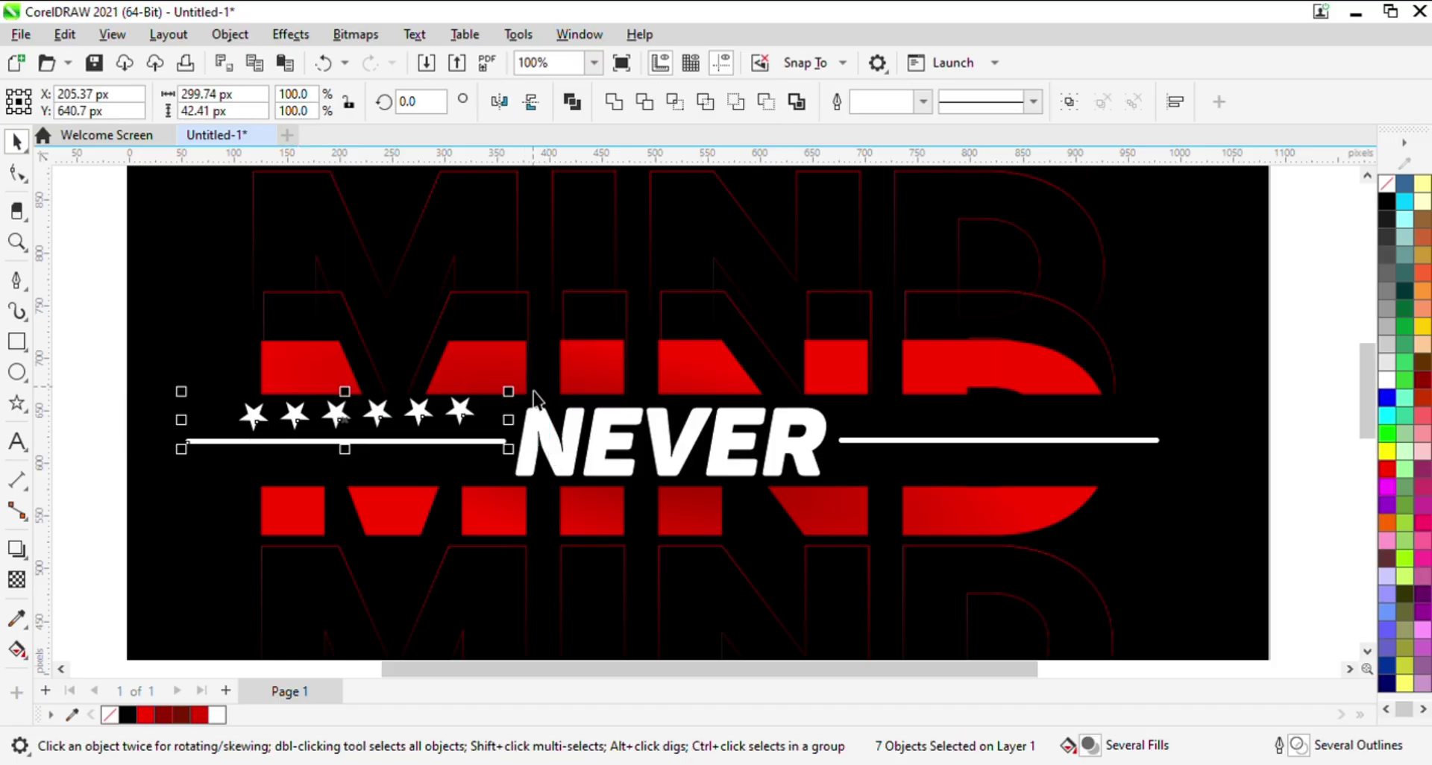
click(54, 451)
click(328, 409)
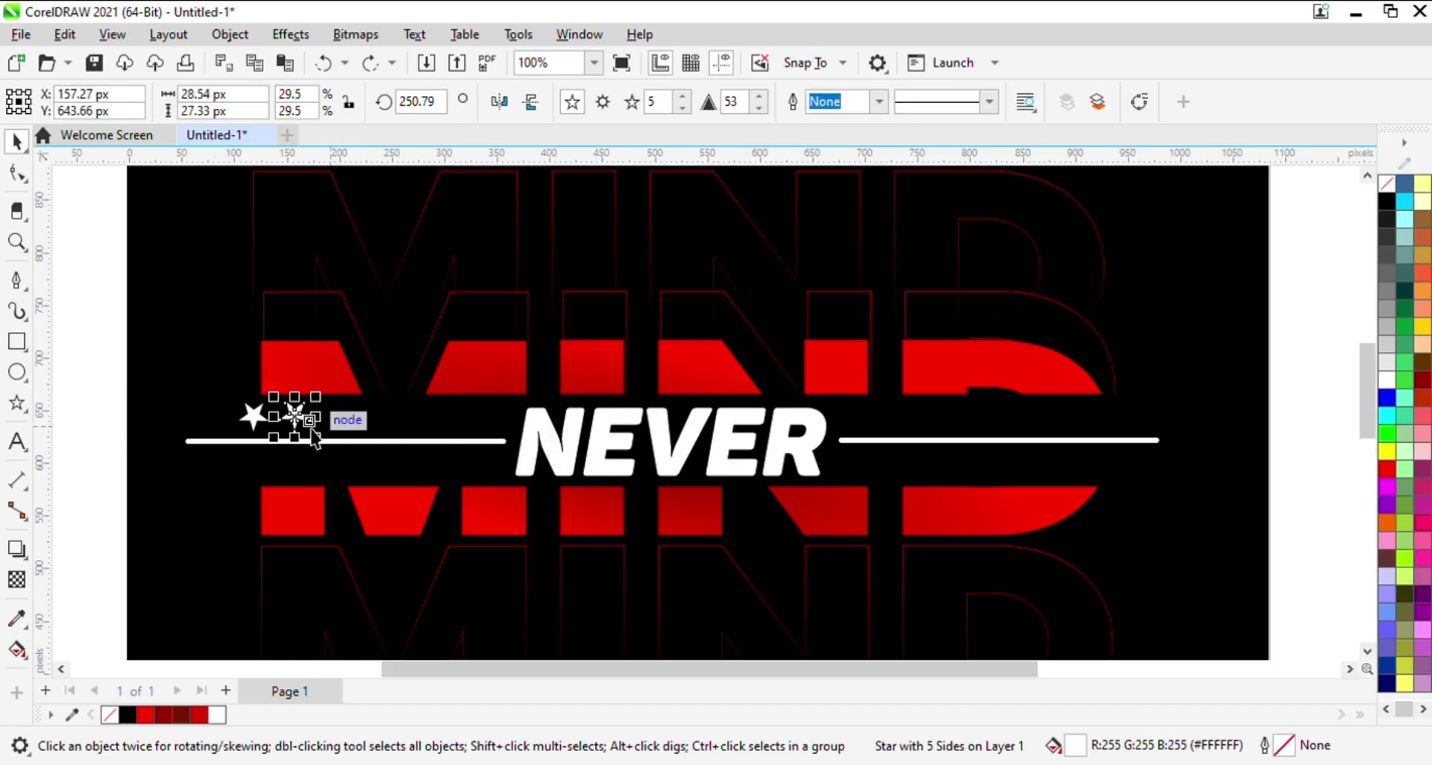
drag(336, 415, 116, 477)
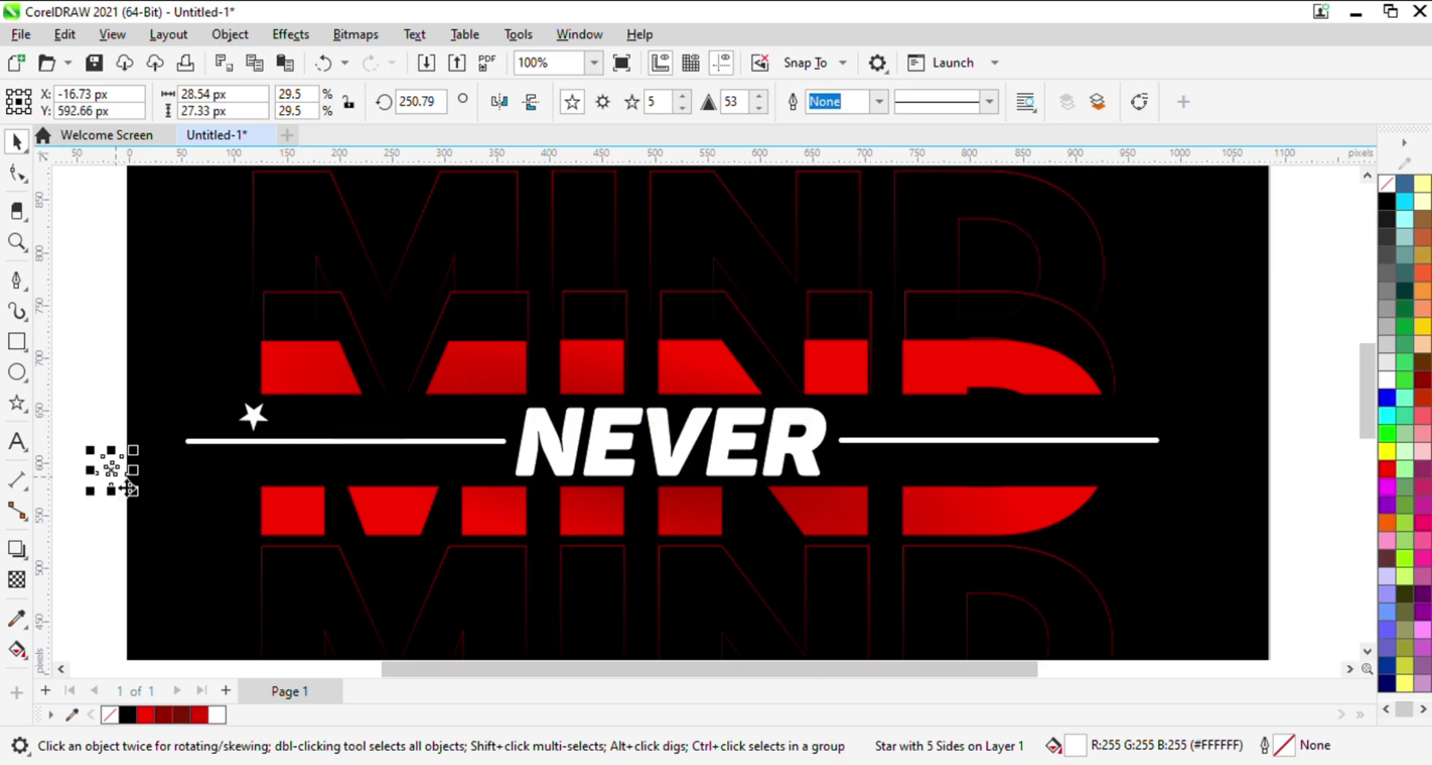
key(ctrl+z)
- Copy the two stars alongside to form a row of four above the left line, and shift the row slightly left
click(51, 483)
drag(123, 387, 380, 416)
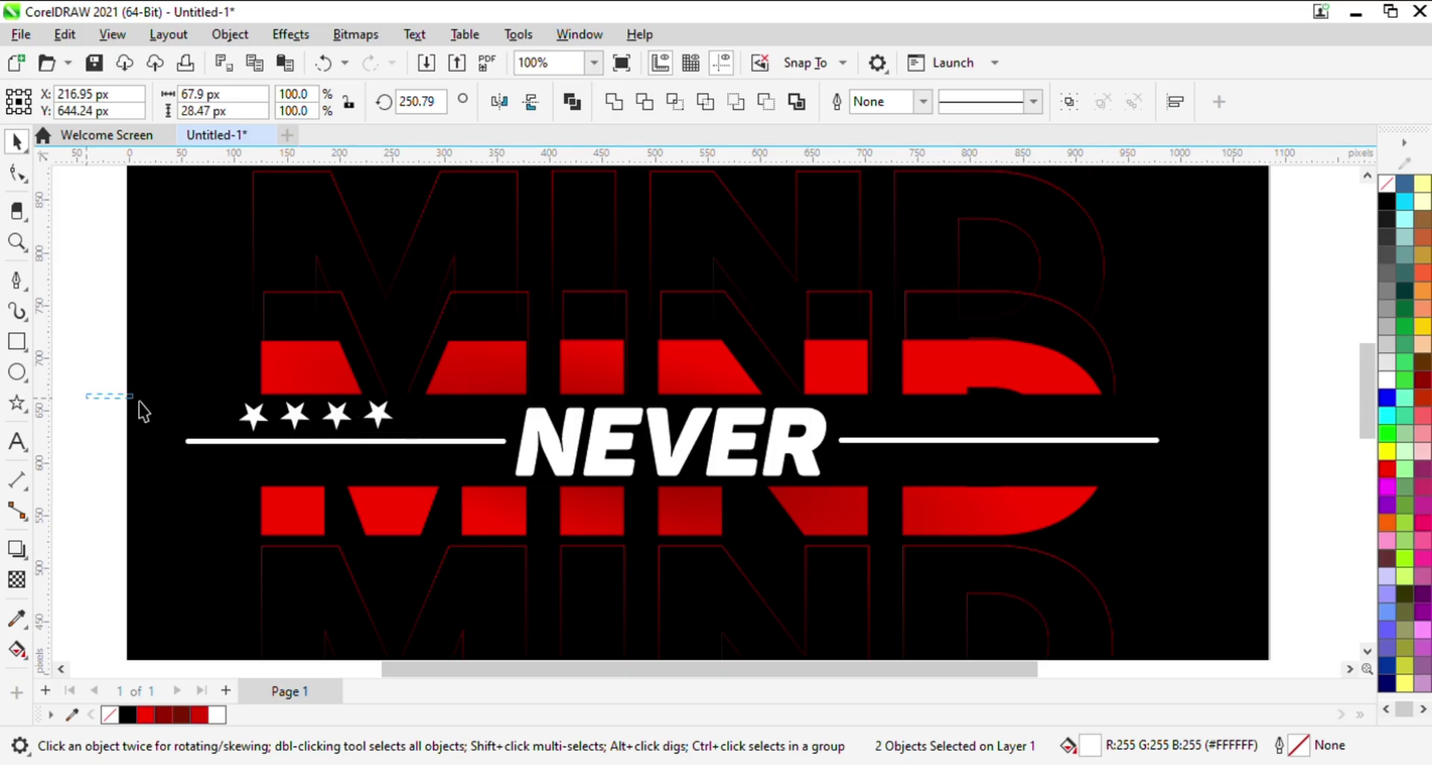
drag(139, 403, 387, 423)
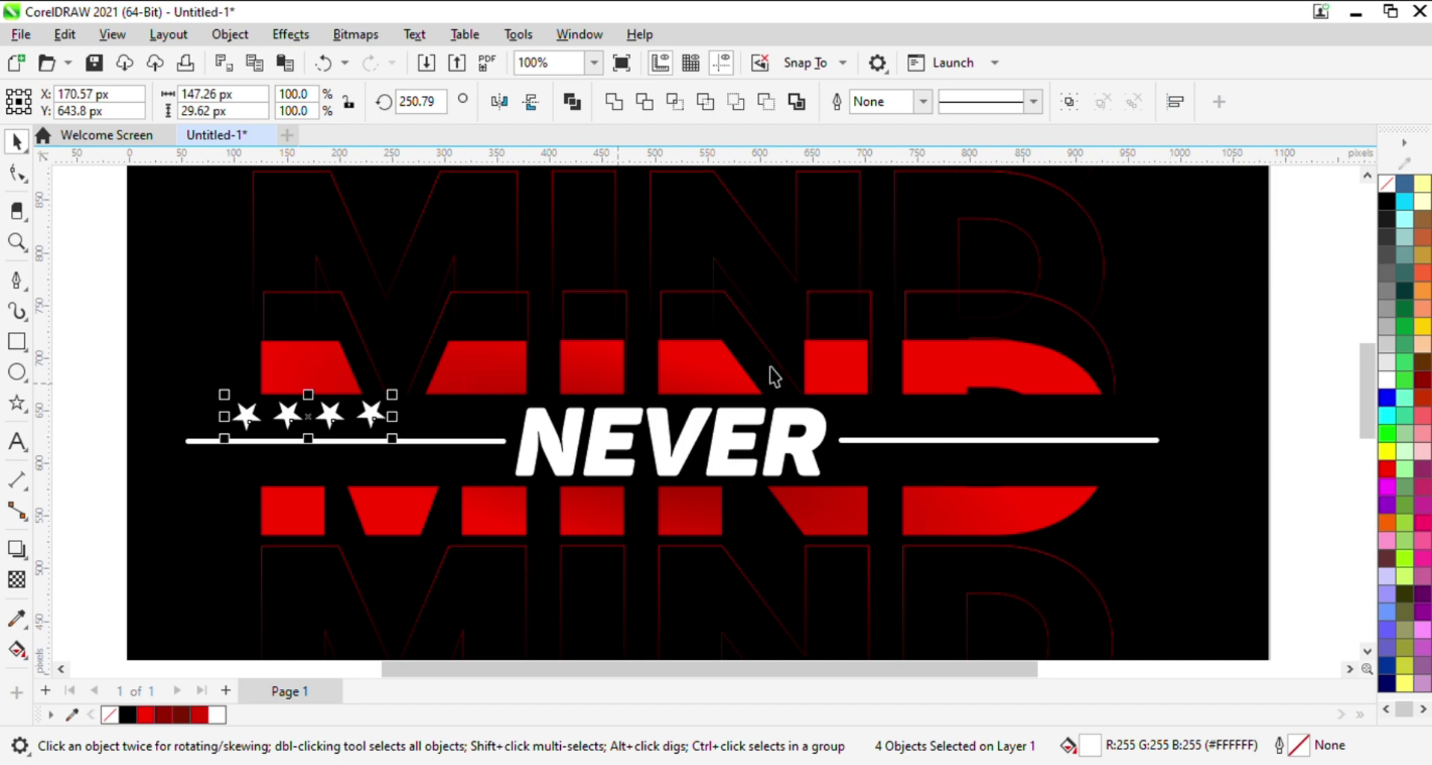
scroll(941, 340, down, 1)
click(201, 412)
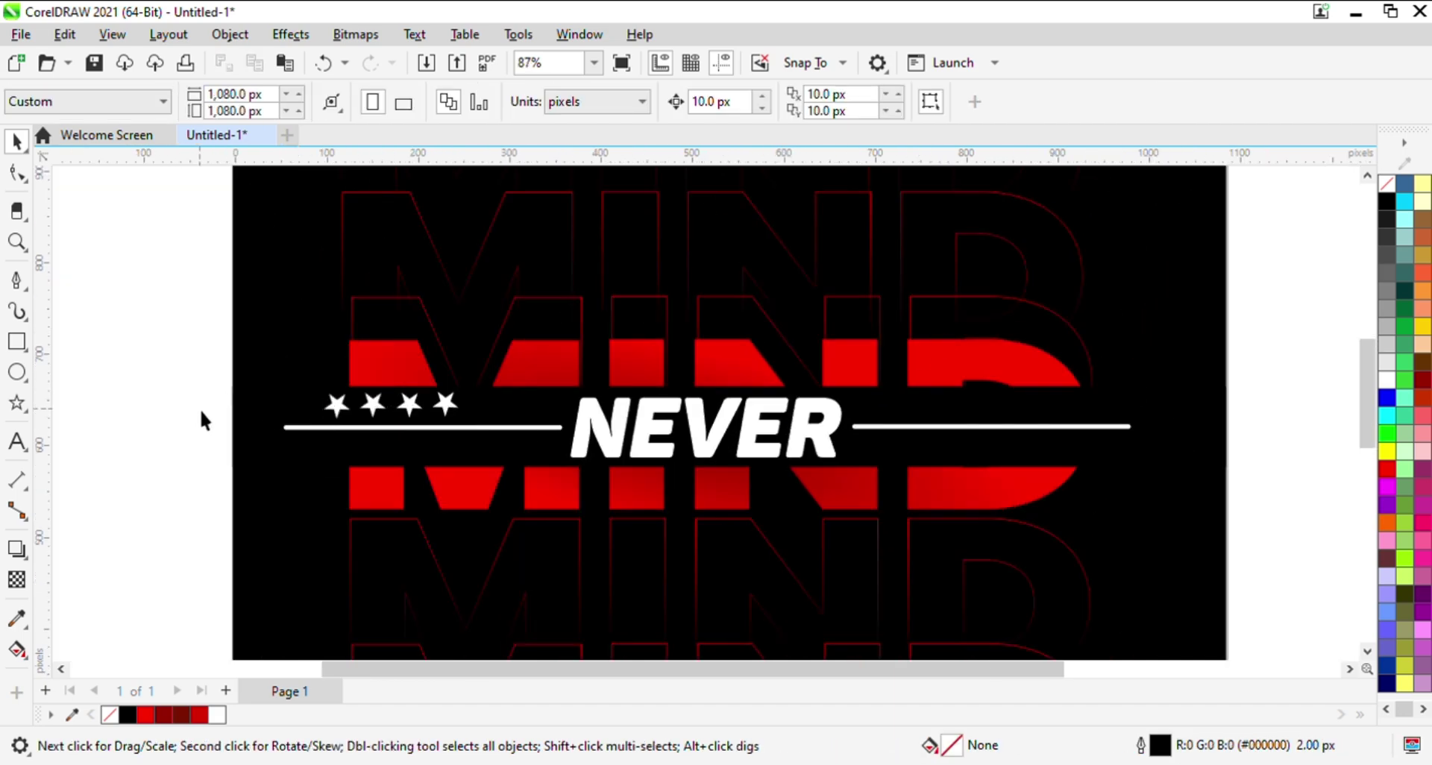
- Try grouping the four stars, and undo the grouping
drag(216, 382, 484, 443)
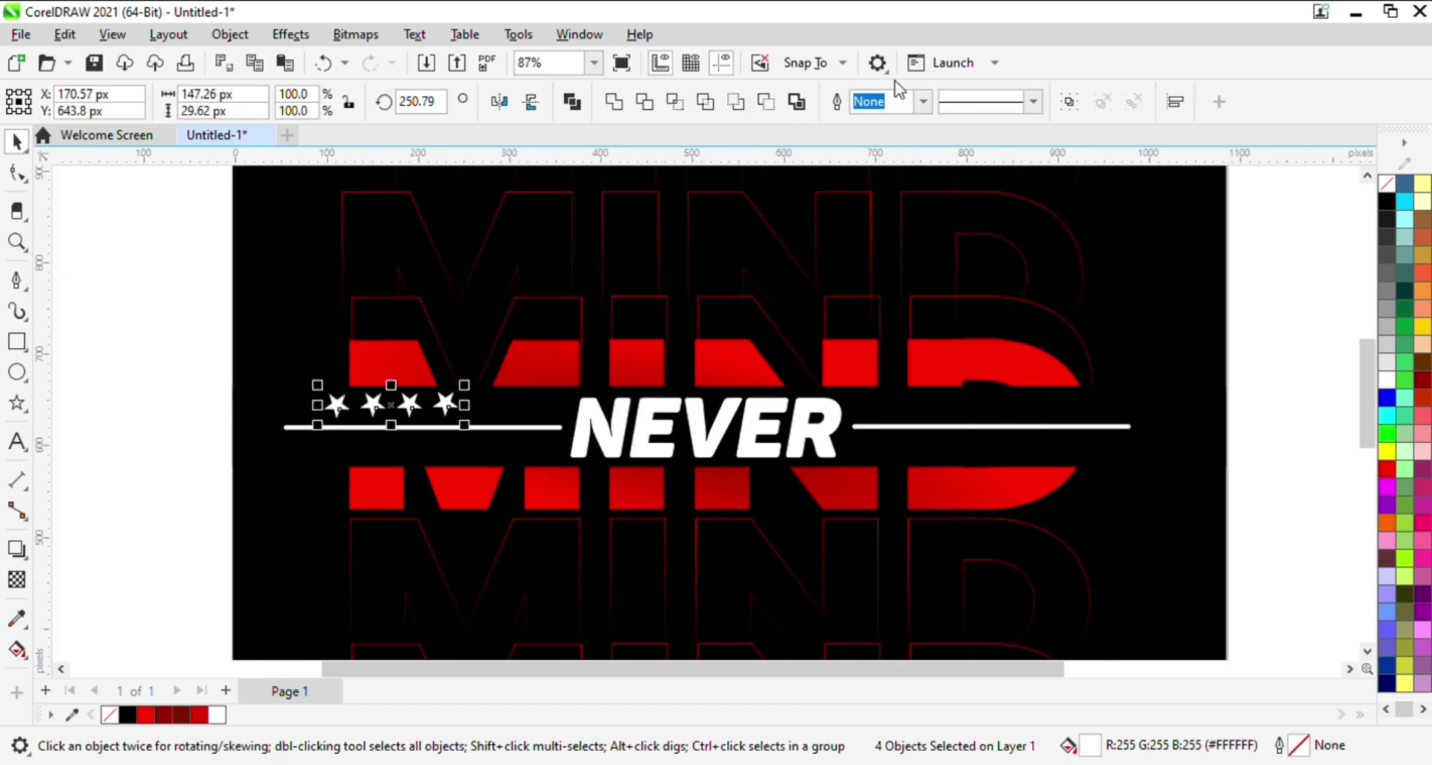
click(1076, 110)
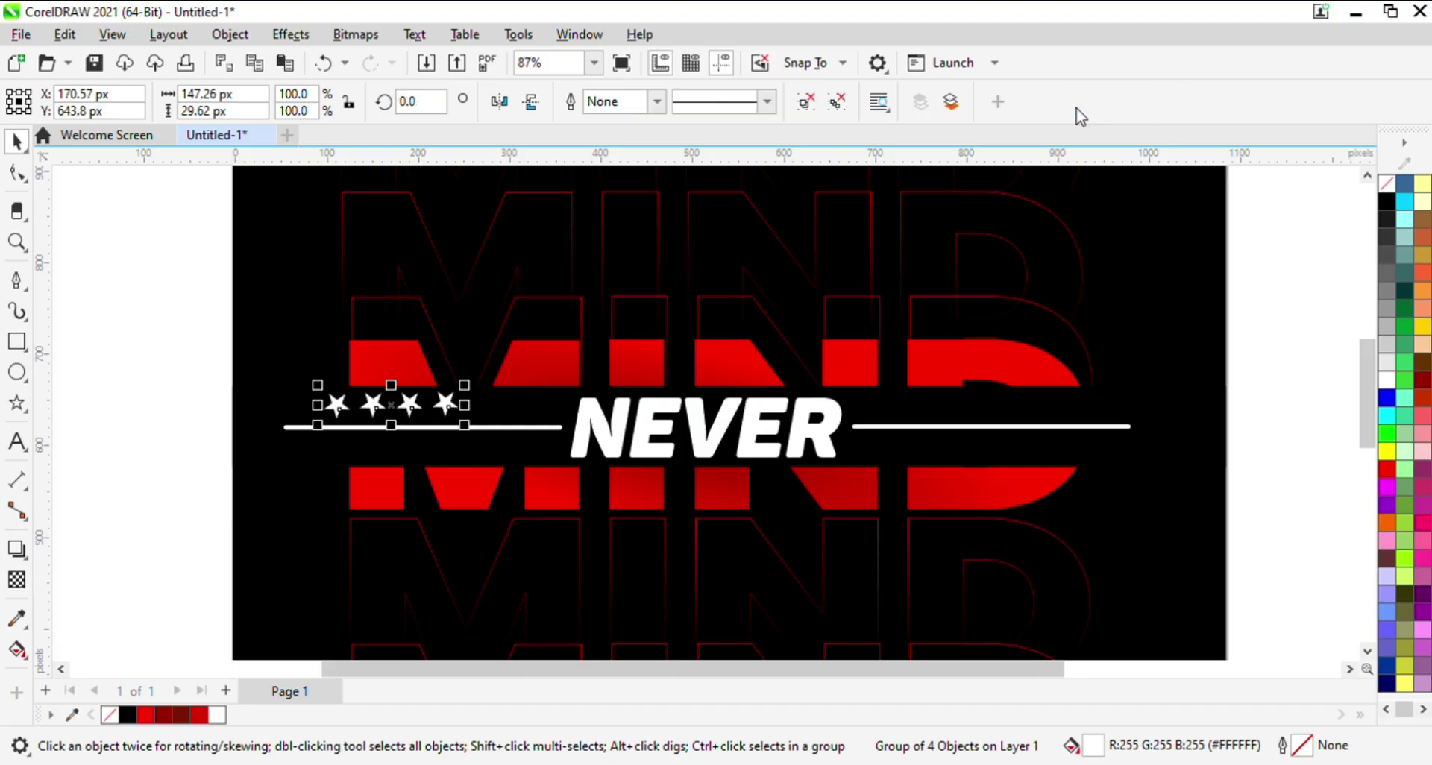
key(ctrl+z)
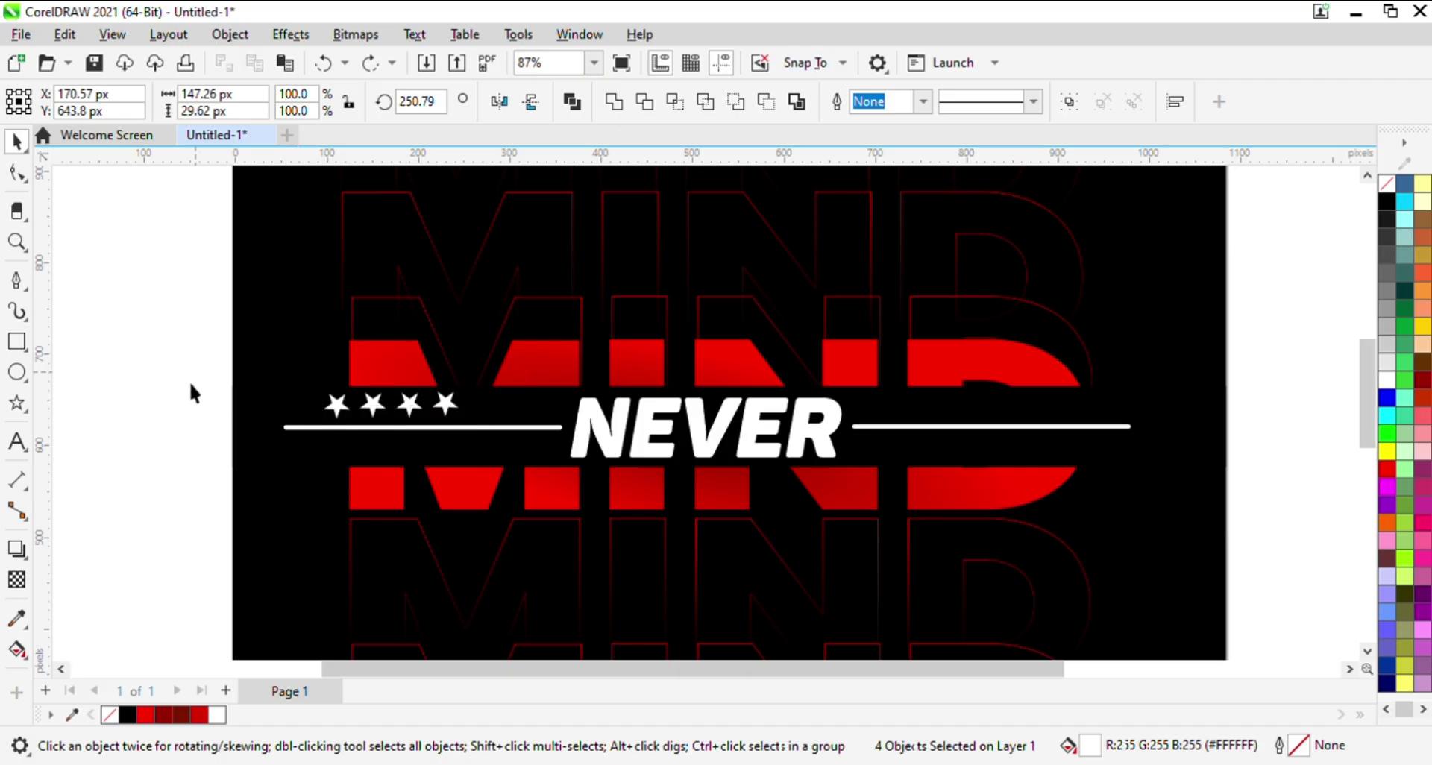
- Copy the row of four stars to the matching place above the line right of NEVER
drag(201, 368, 524, 442)
drag(457, 408, 1041, 417)
click(1181, 387)
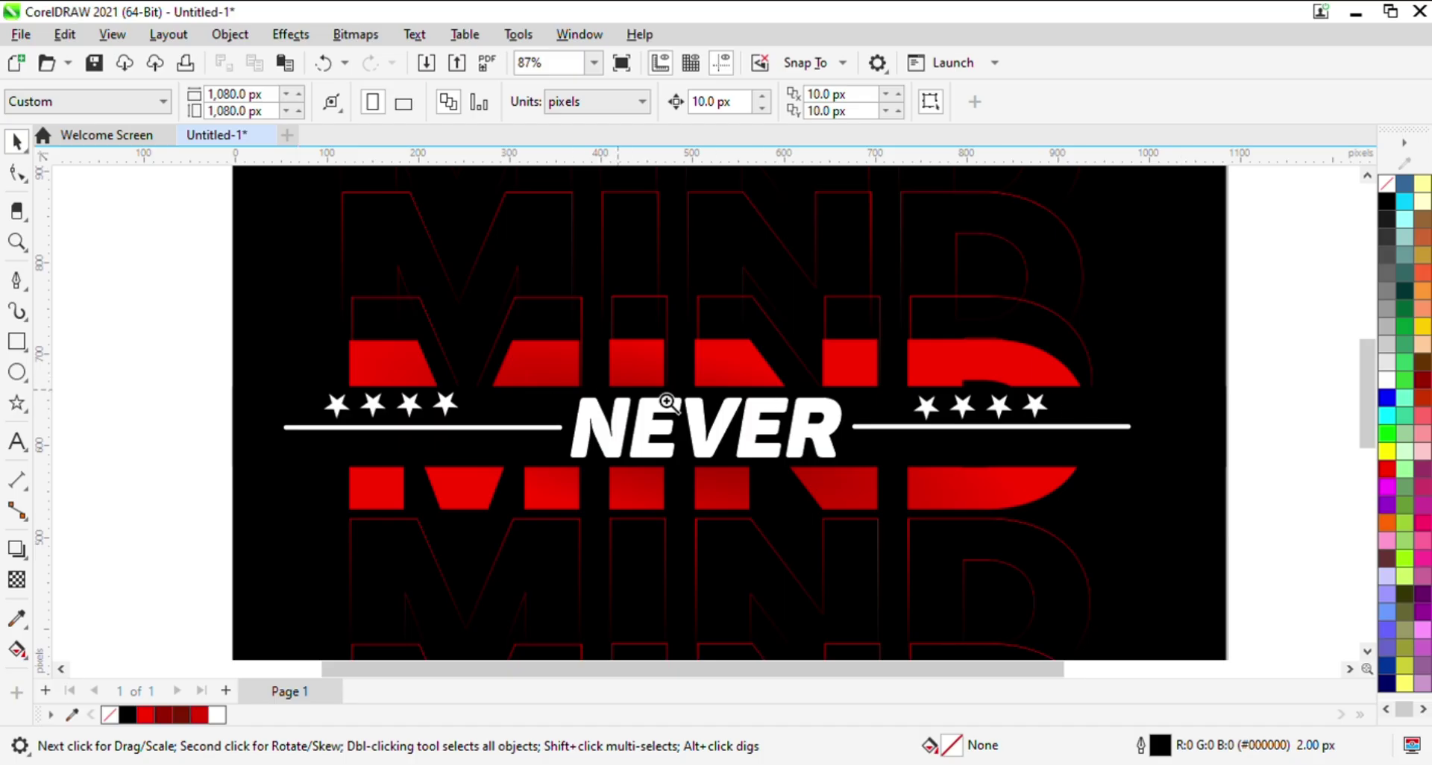
- Scale all the artwork on the black background down together to about 862 by 871 px and reposition it nearer the page centre
key(F2)
right_click(809, 403)
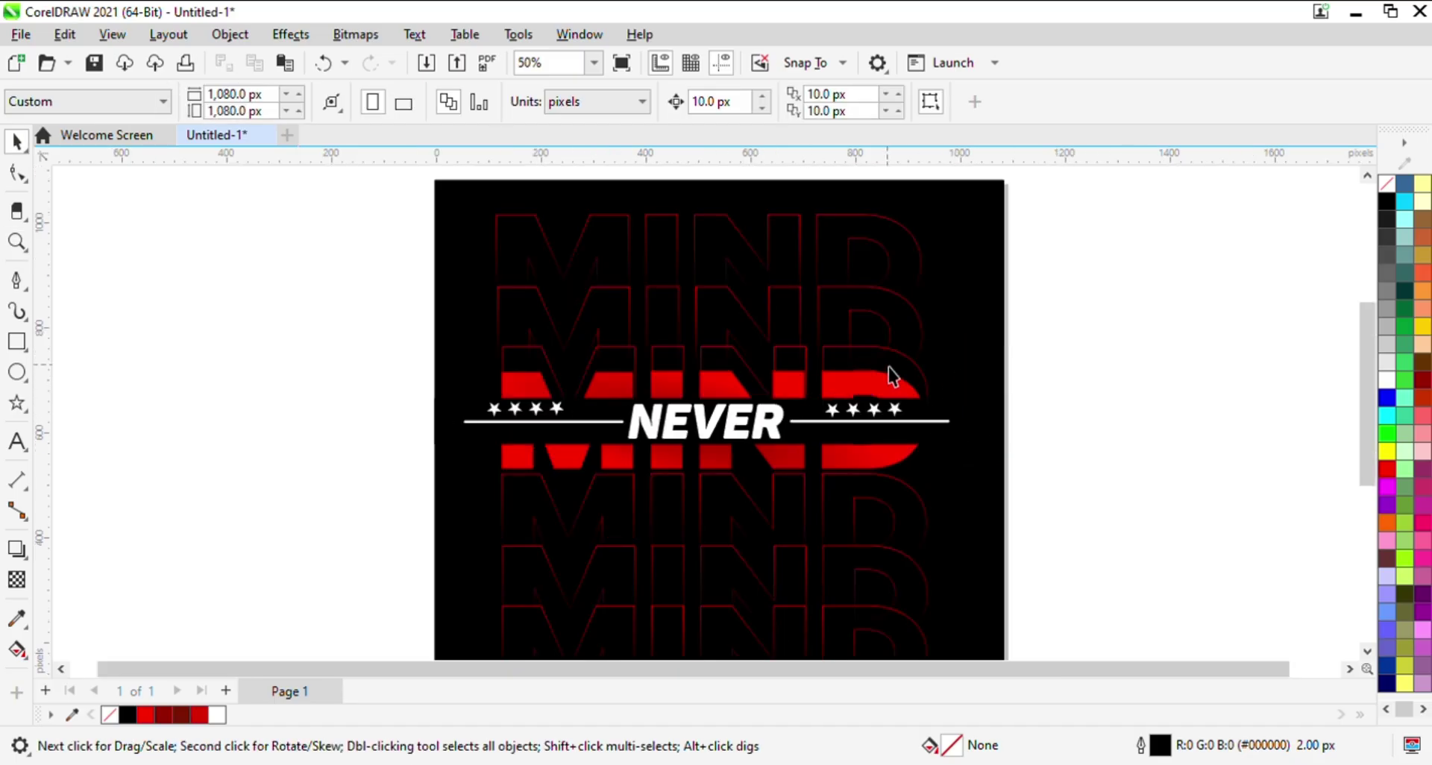
key(g)
scroll(857, 369, down, 2)
key(space)
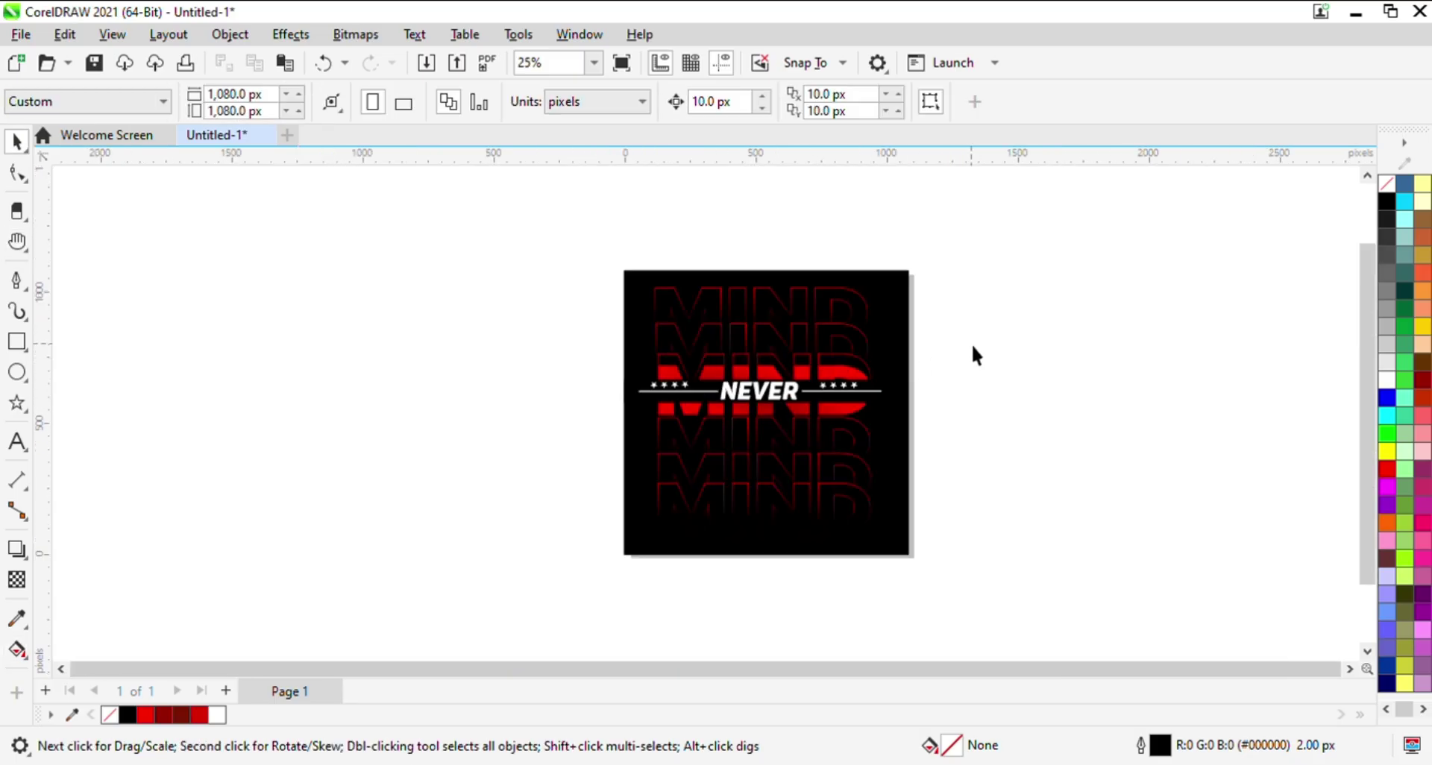
drag(1023, 237, 484, 545)
click(485, 507)
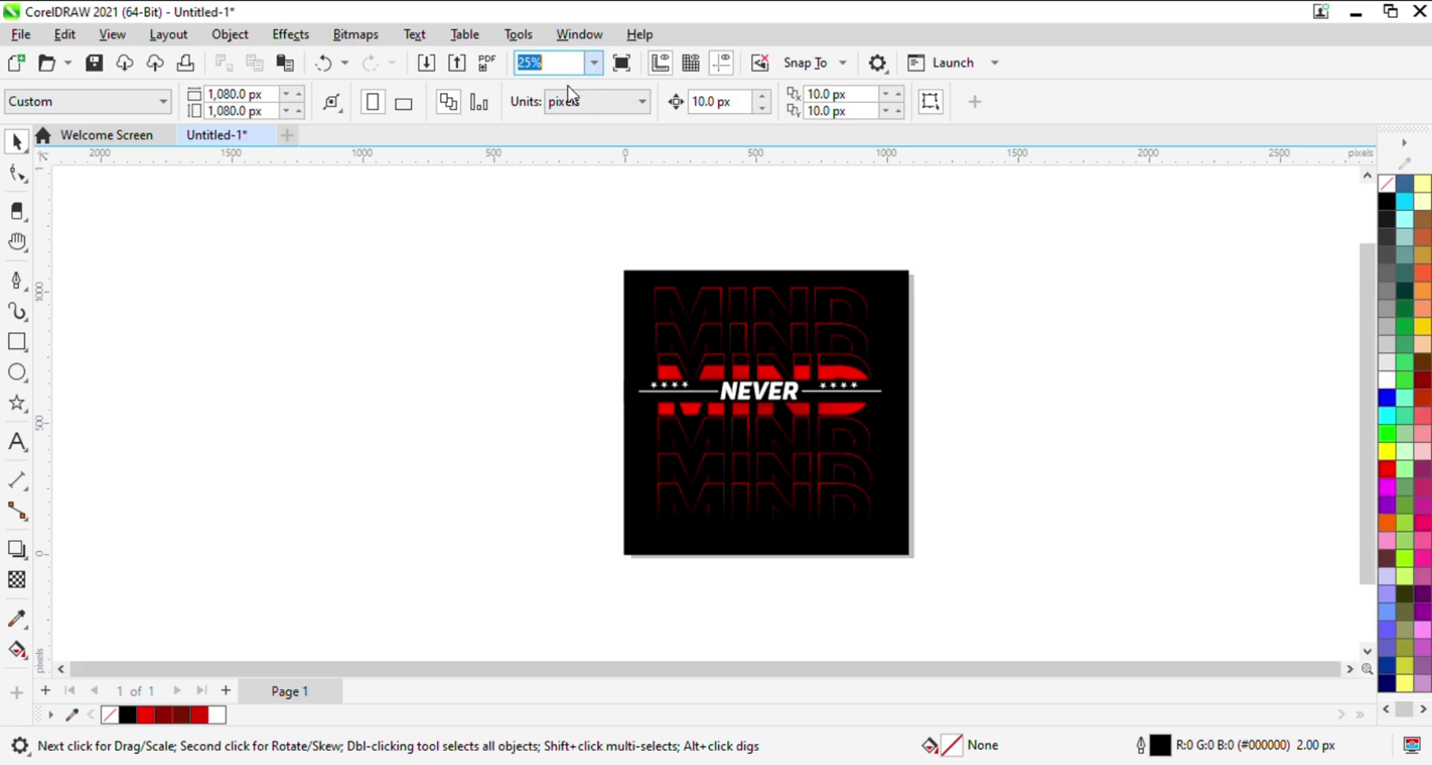
text(35)
key(Return)
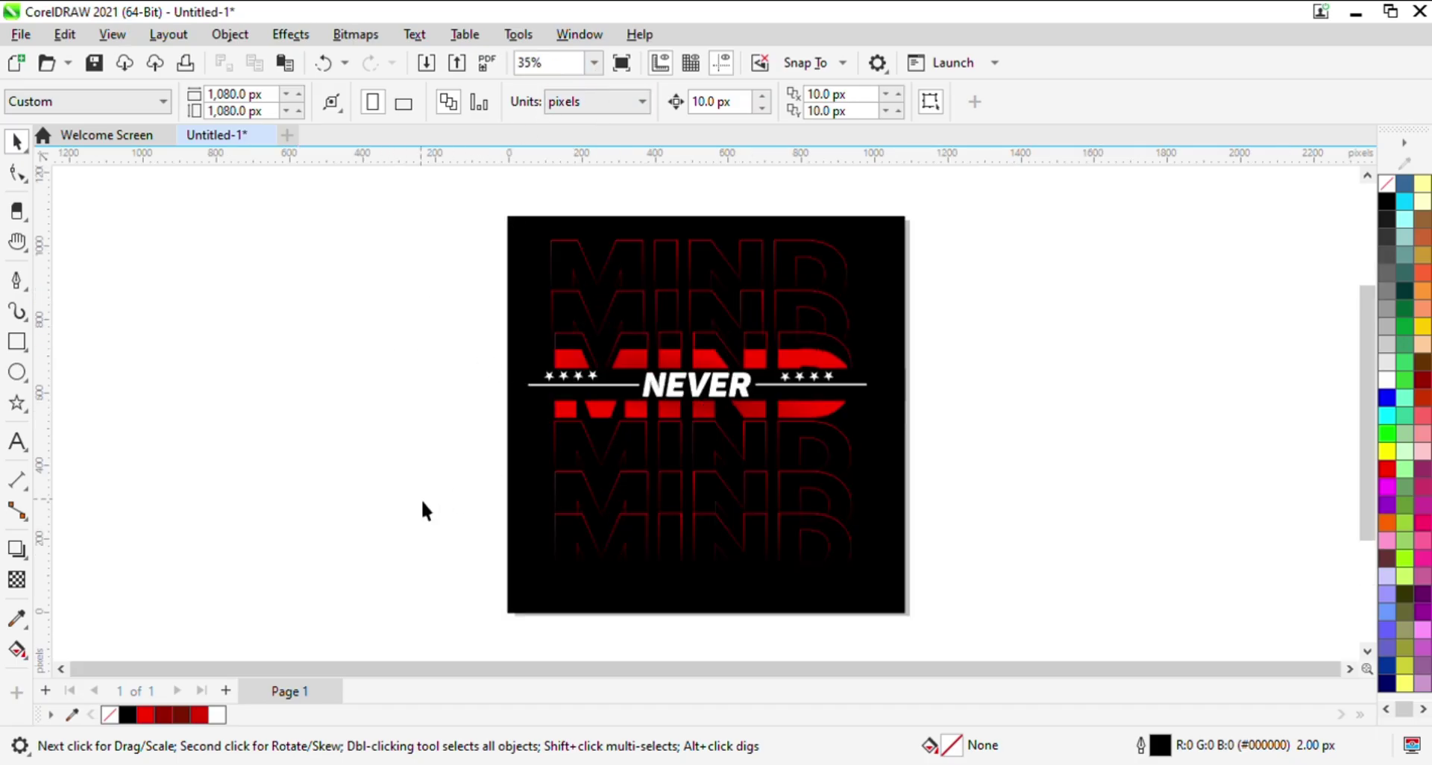
drag(439, 215, 949, 607)
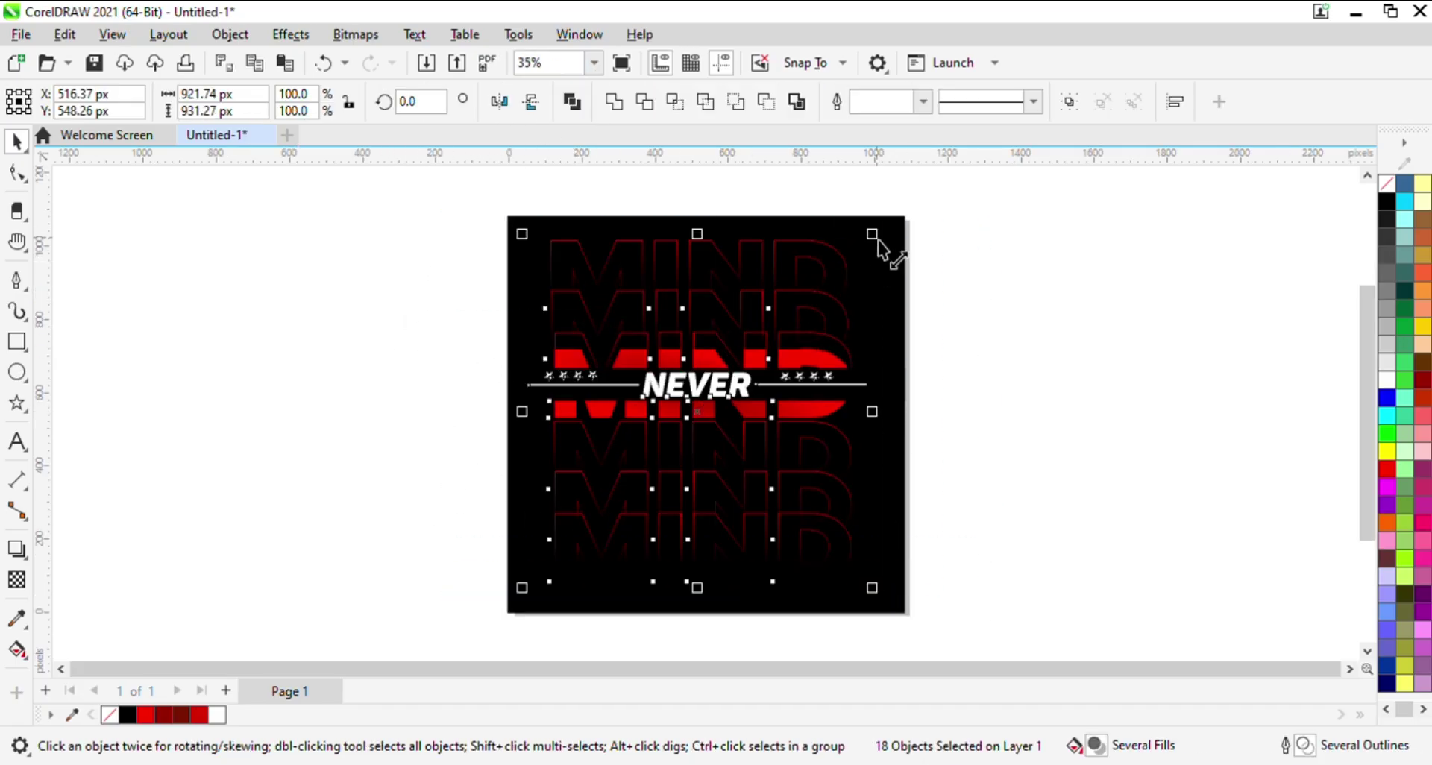
drag(874, 235, 872, 281)
drag(765, 301, 772, 285)
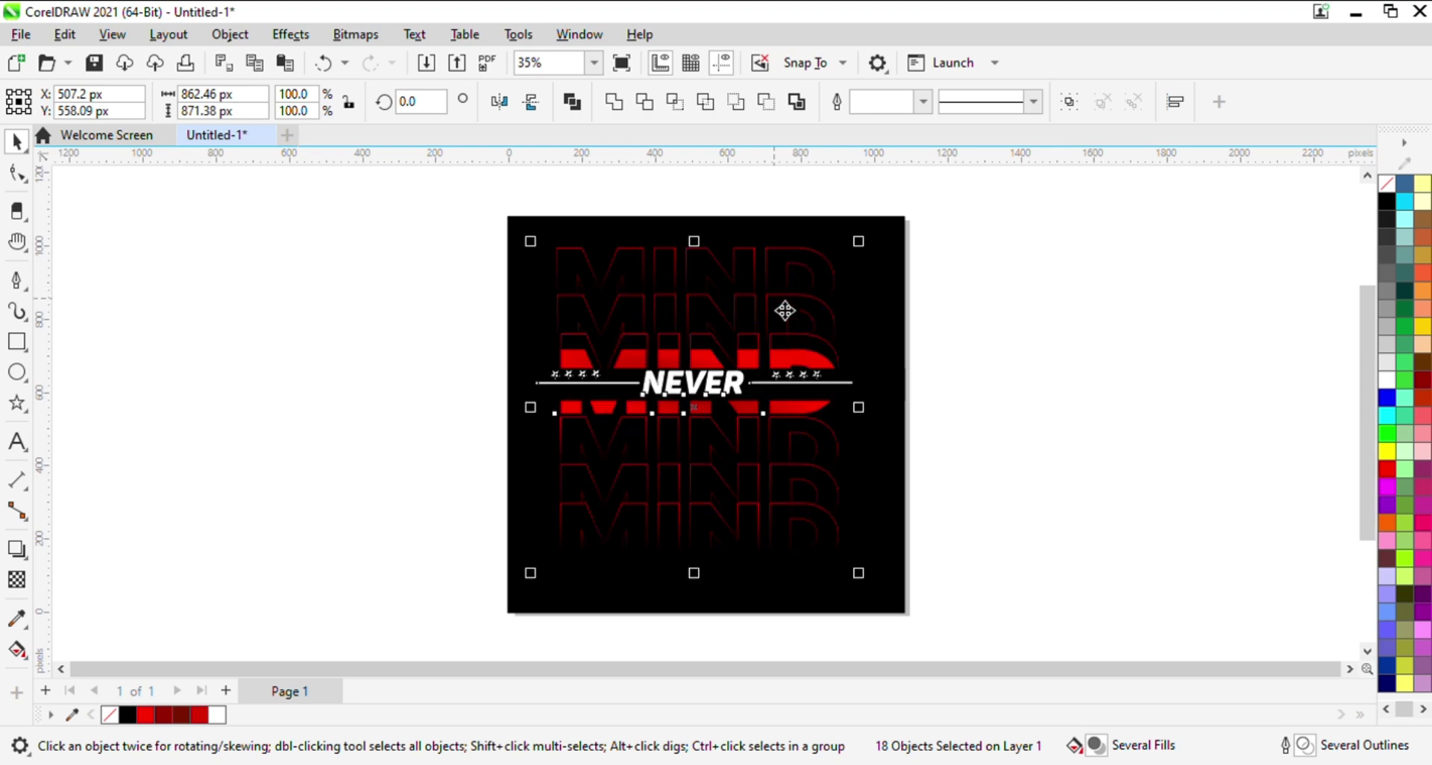
- Try moving the poster artwork off the black background, and undo the move
click(438, 319)
drag(457, 224, 898, 560)
drag(840, 416, 469, 409)
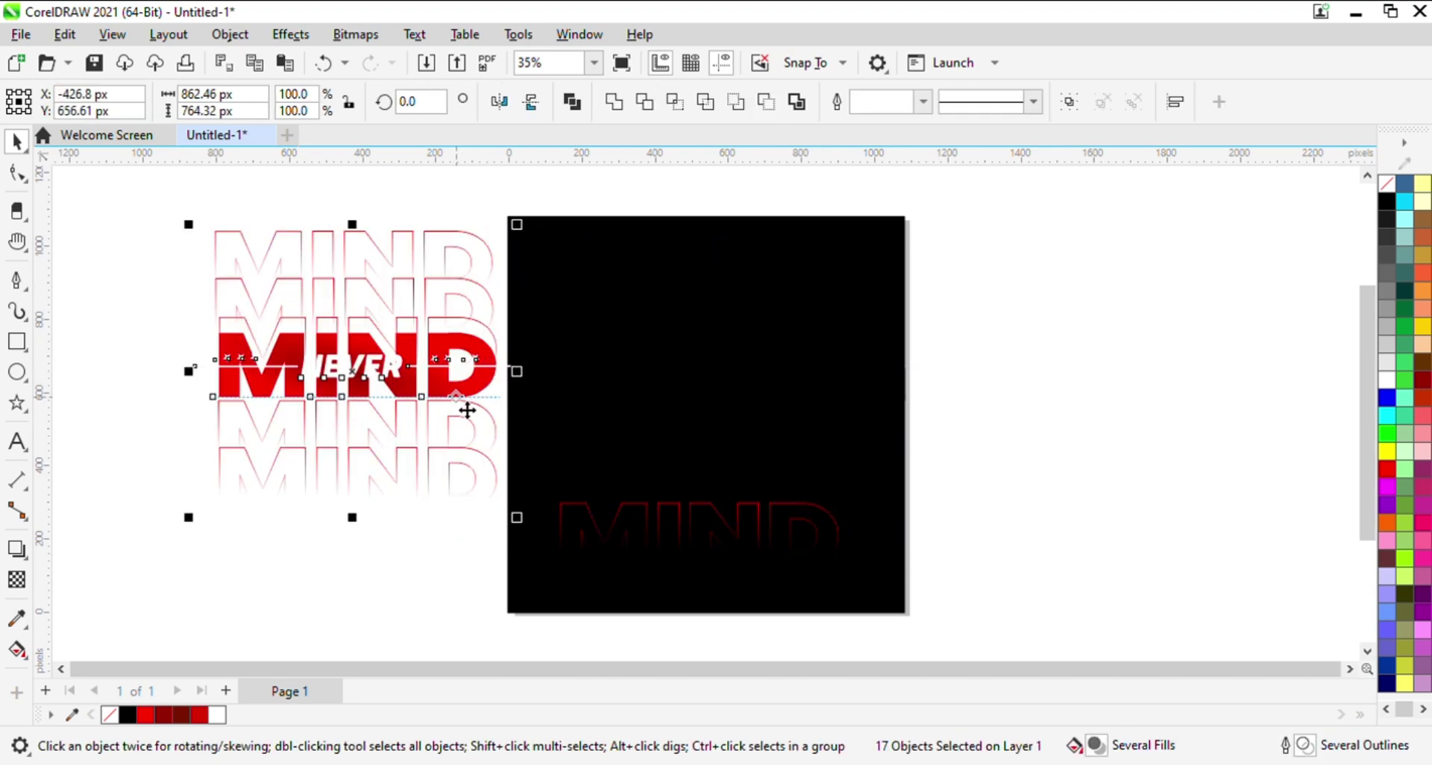
key(ctrl+z)
- Scale all the artwork on the black background down together to about 1,041 by 835 px and reposition it slightly
drag(440, 224, 942, 589)
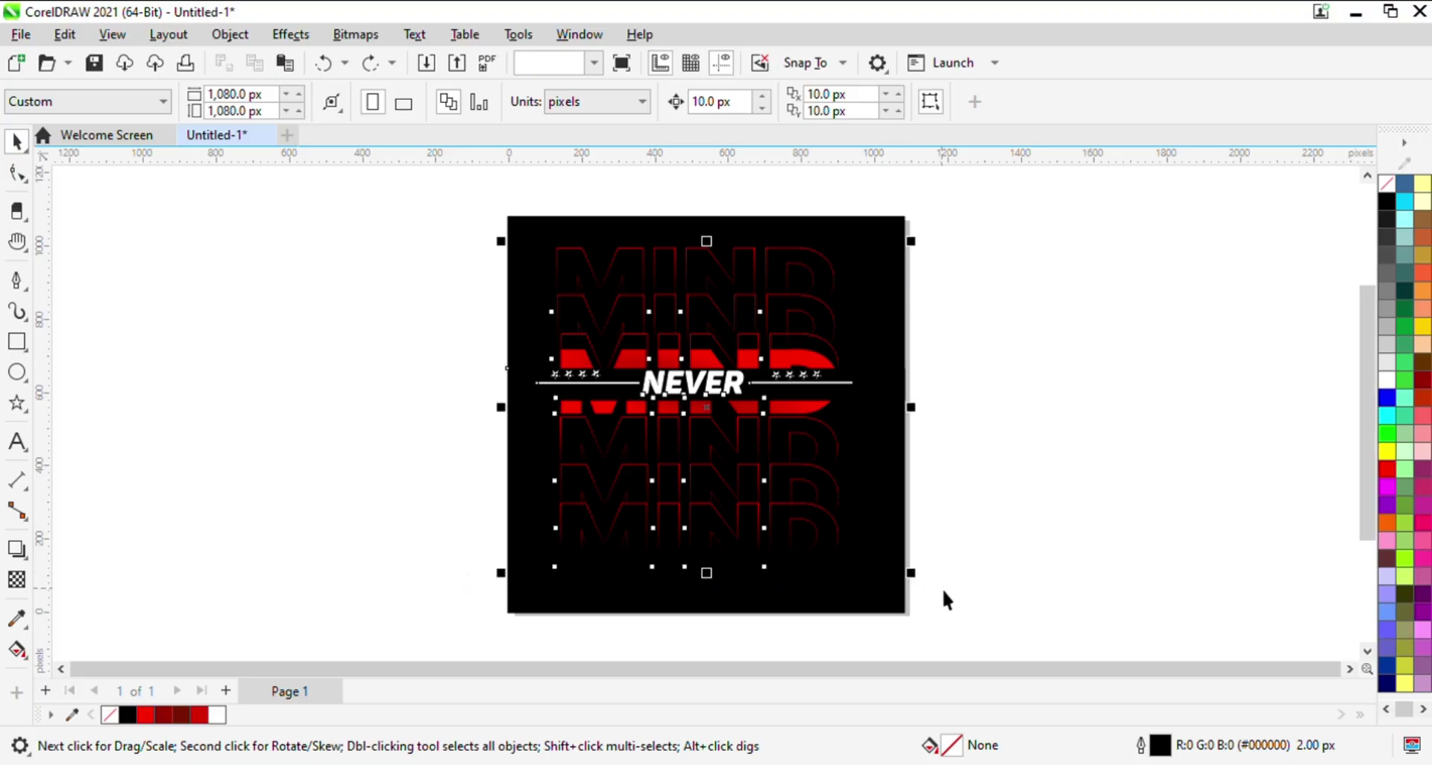
drag(764, 377, 318, 380)
key(ctrl+z)
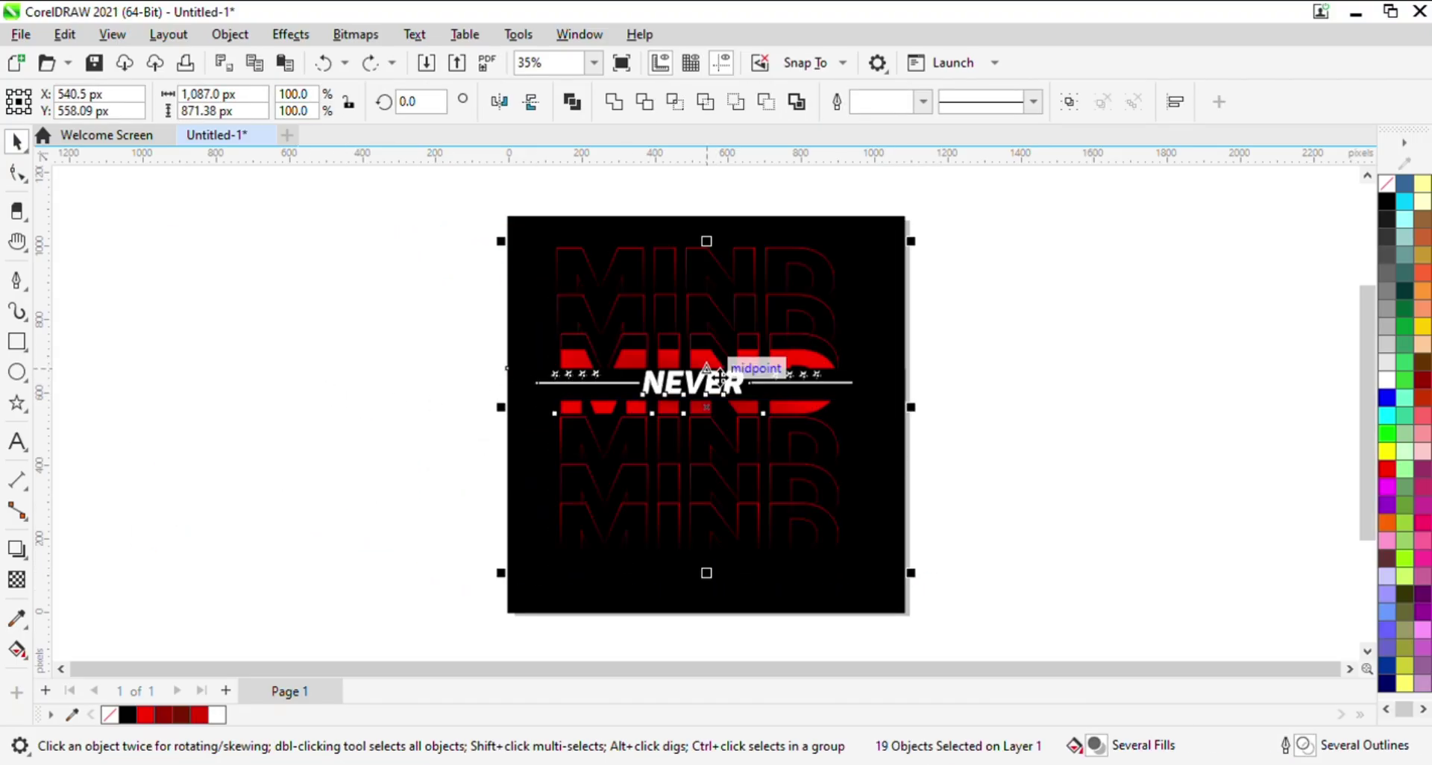
drag(910, 240, 893, 254)
drag(749, 325, 760, 323)
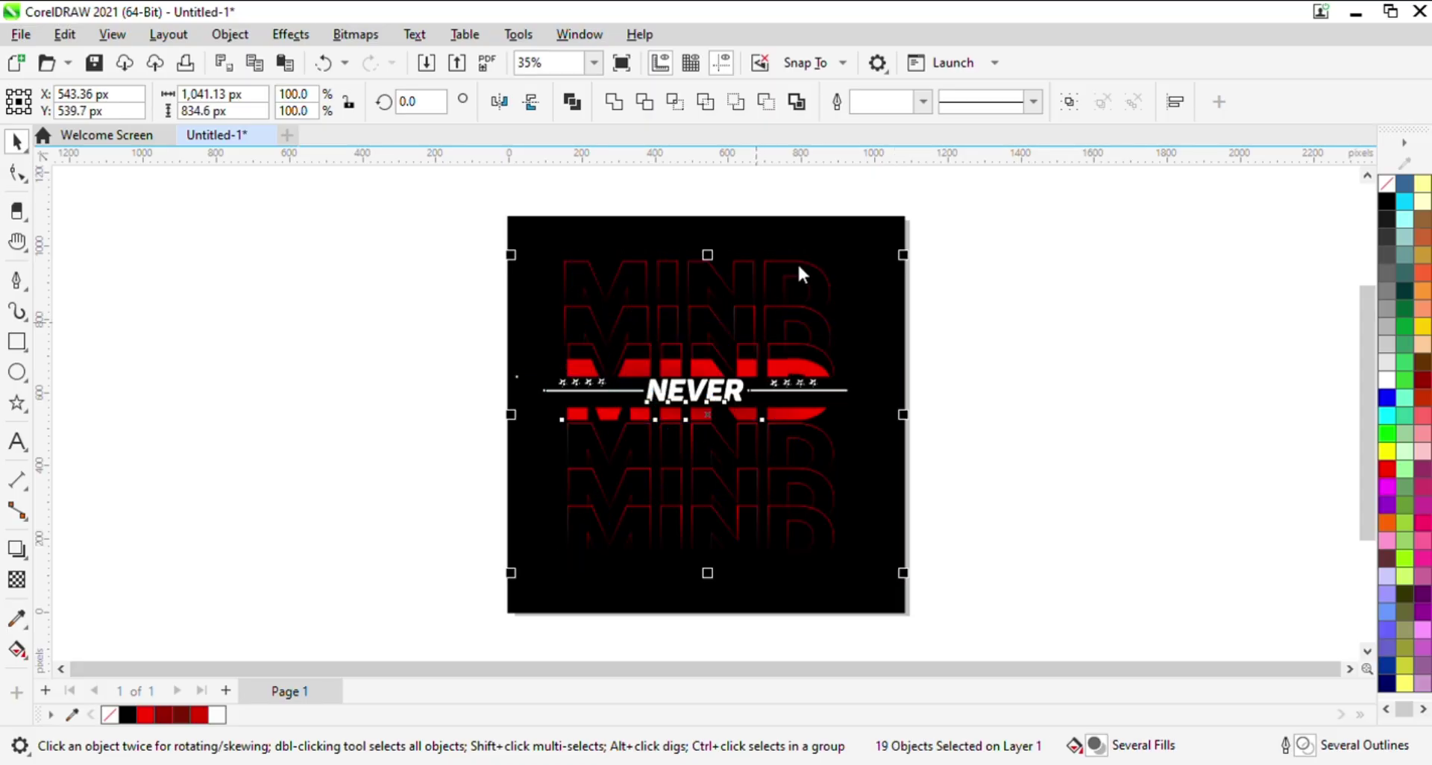
click(364, 361)
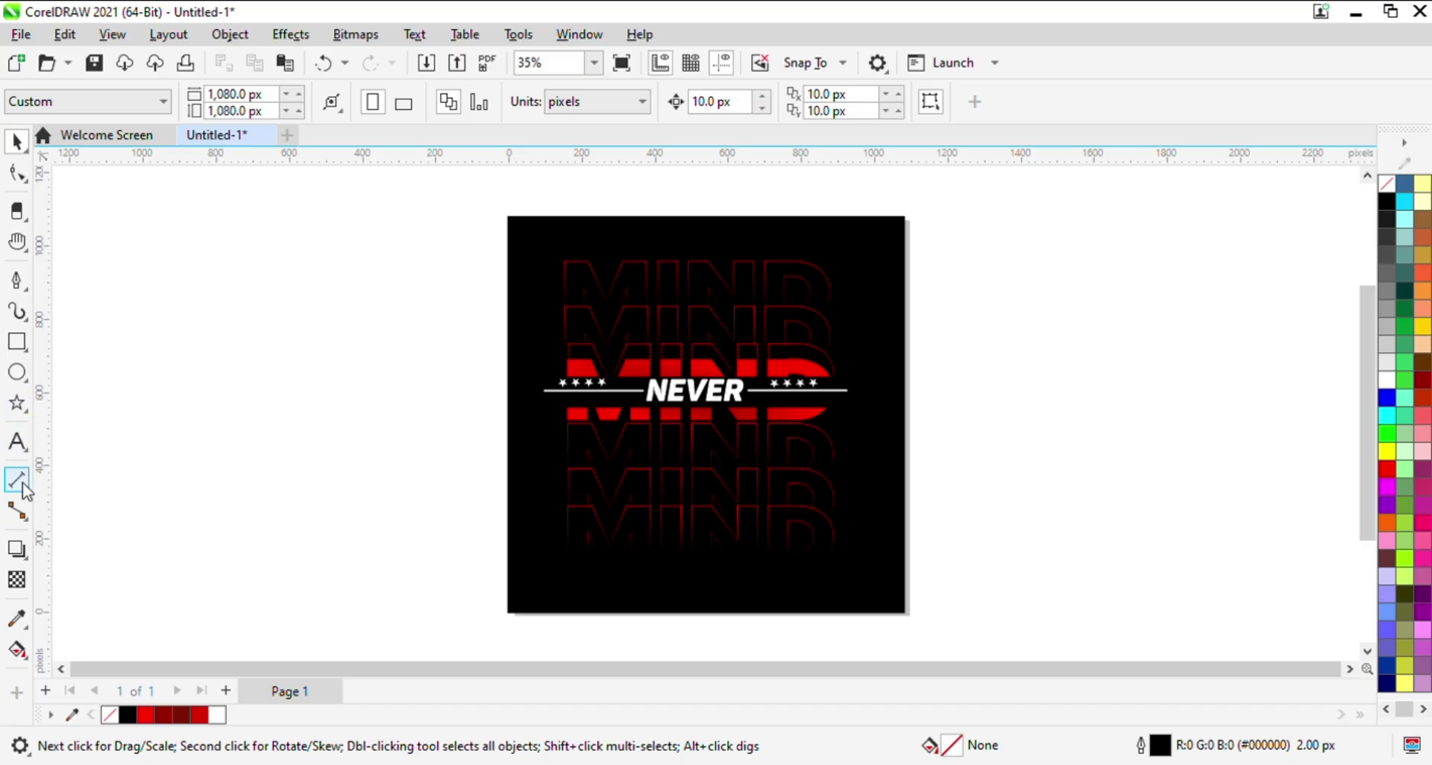
- Add a text row of eleven spaced capital Xs beside the page and scale it to about 720 px wide
click(16, 441)
click(196, 417)
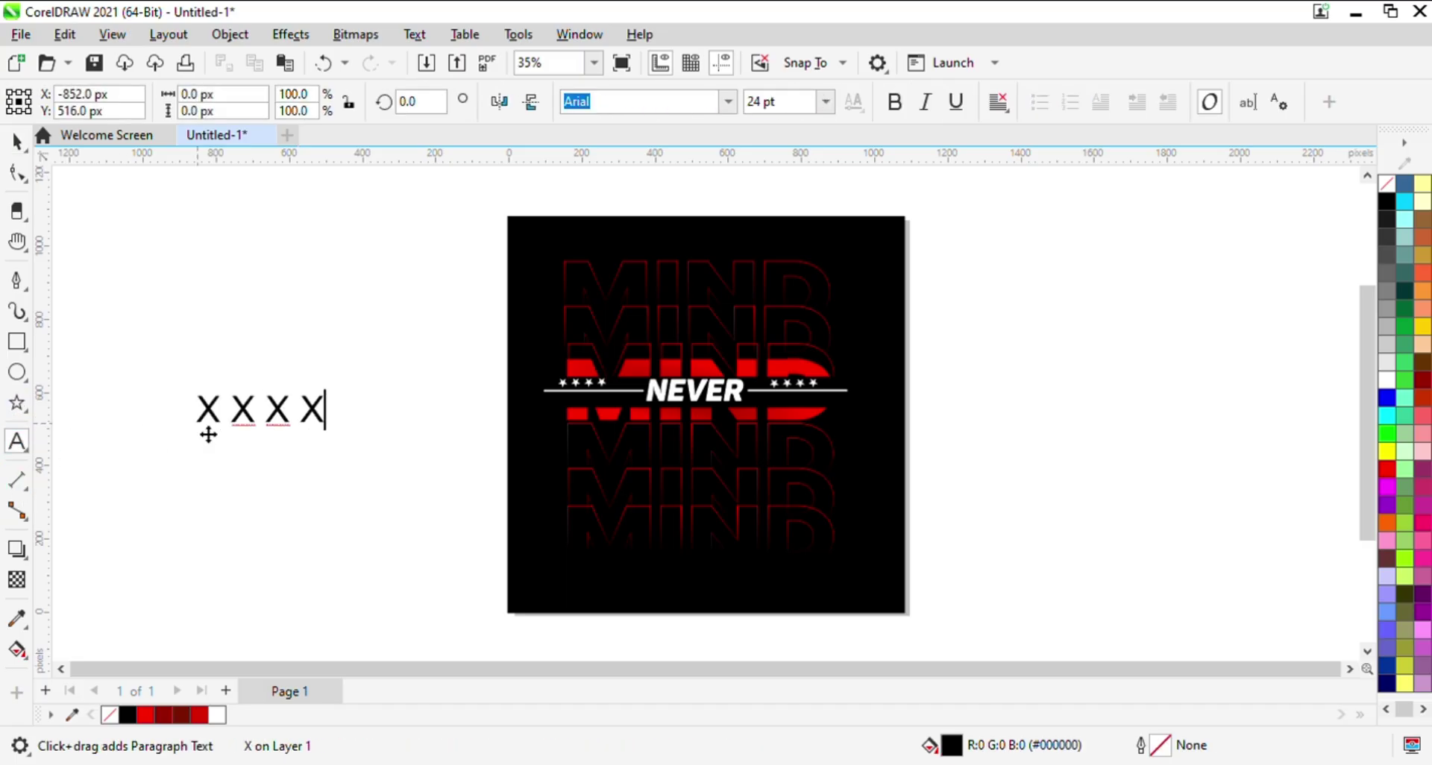
click(16, 141)
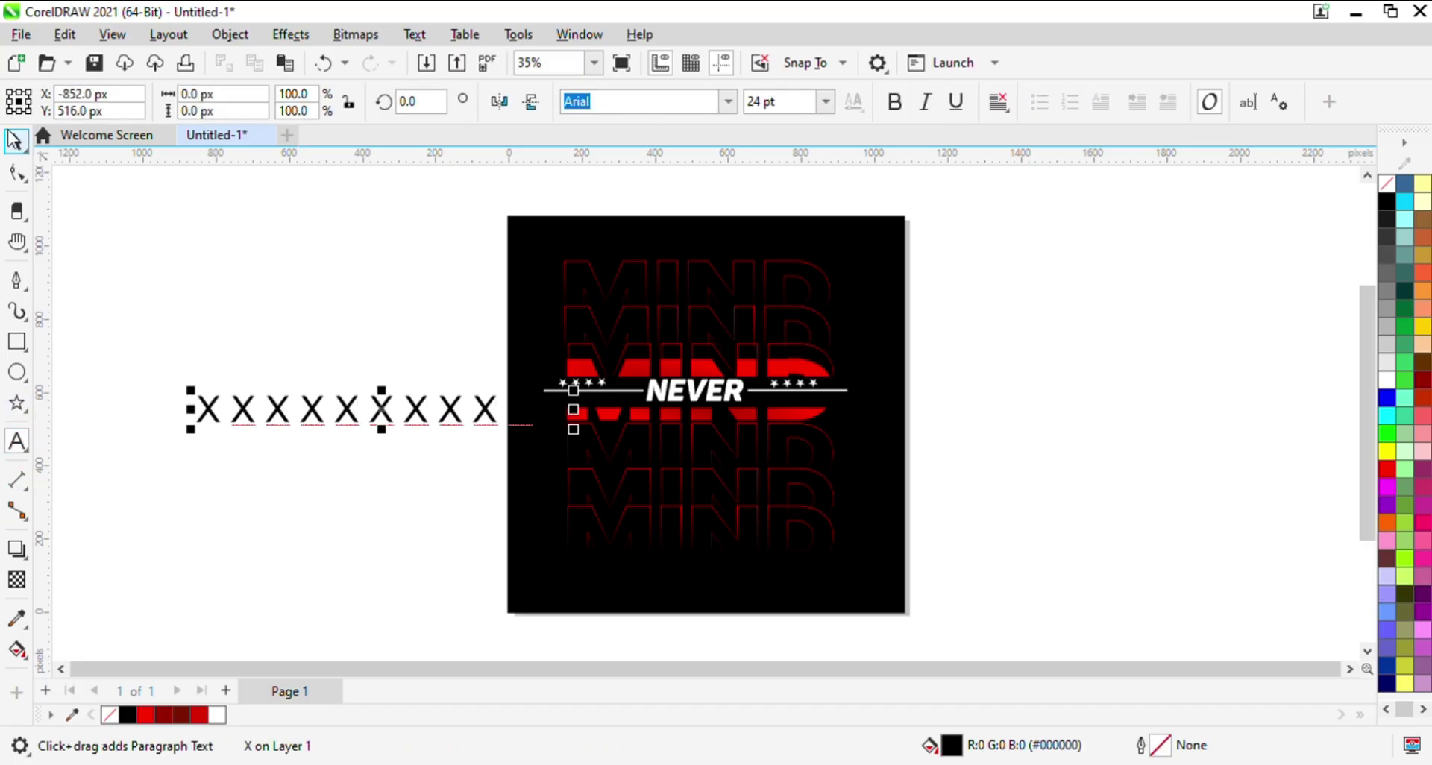
drag(395, 420, 295, 409)
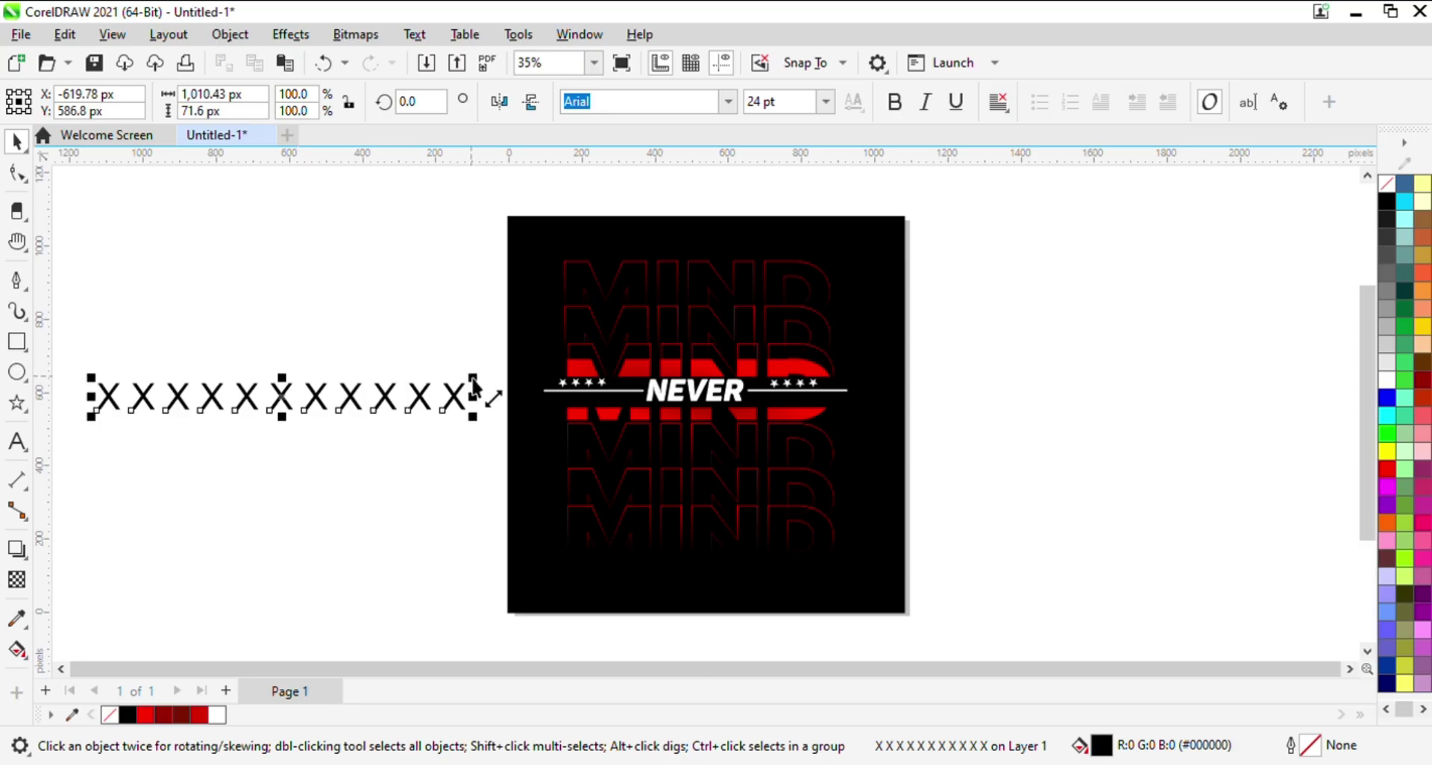
drag(477, 378, 367, 386)
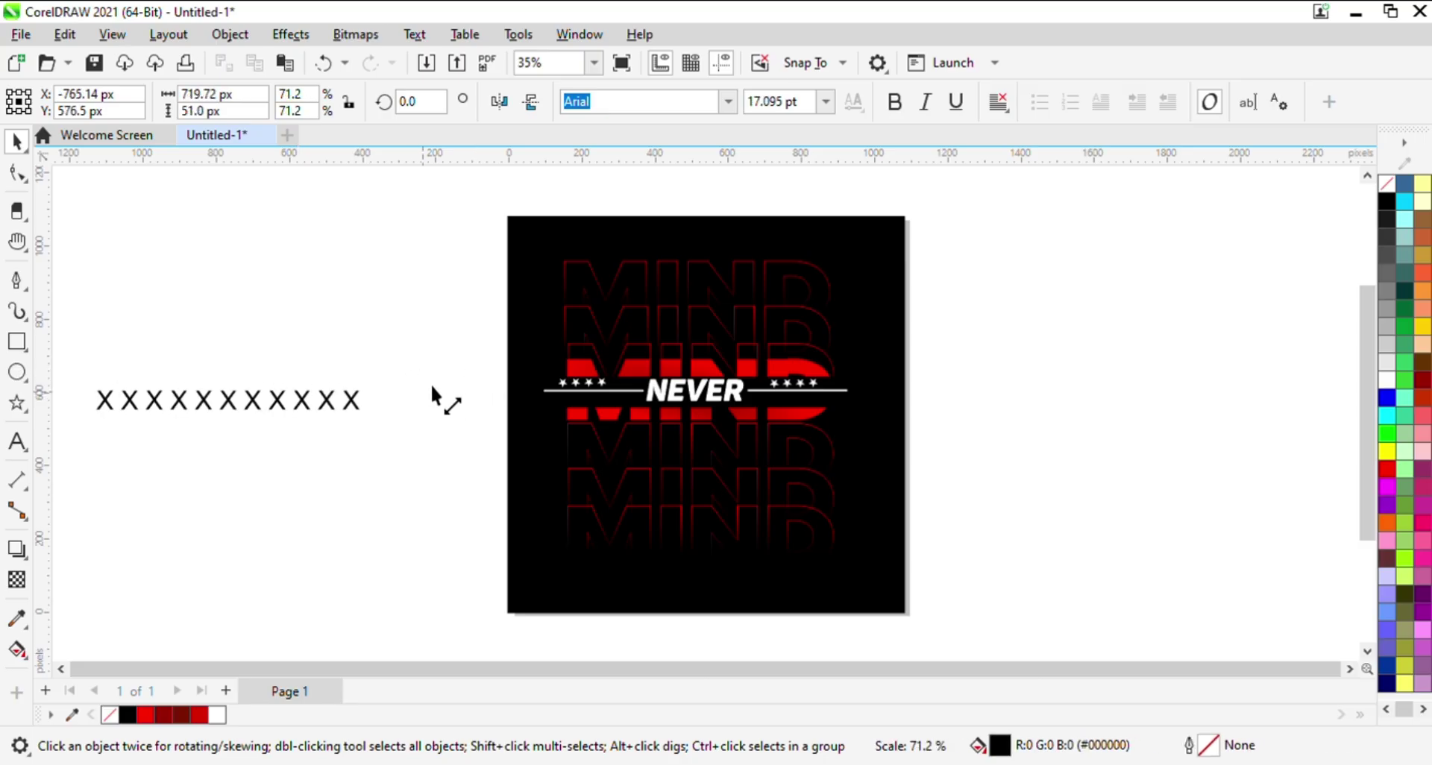
- Change the font of the X row to Raleway
click(726, 205)
click(727, 104)
click(660, 224)
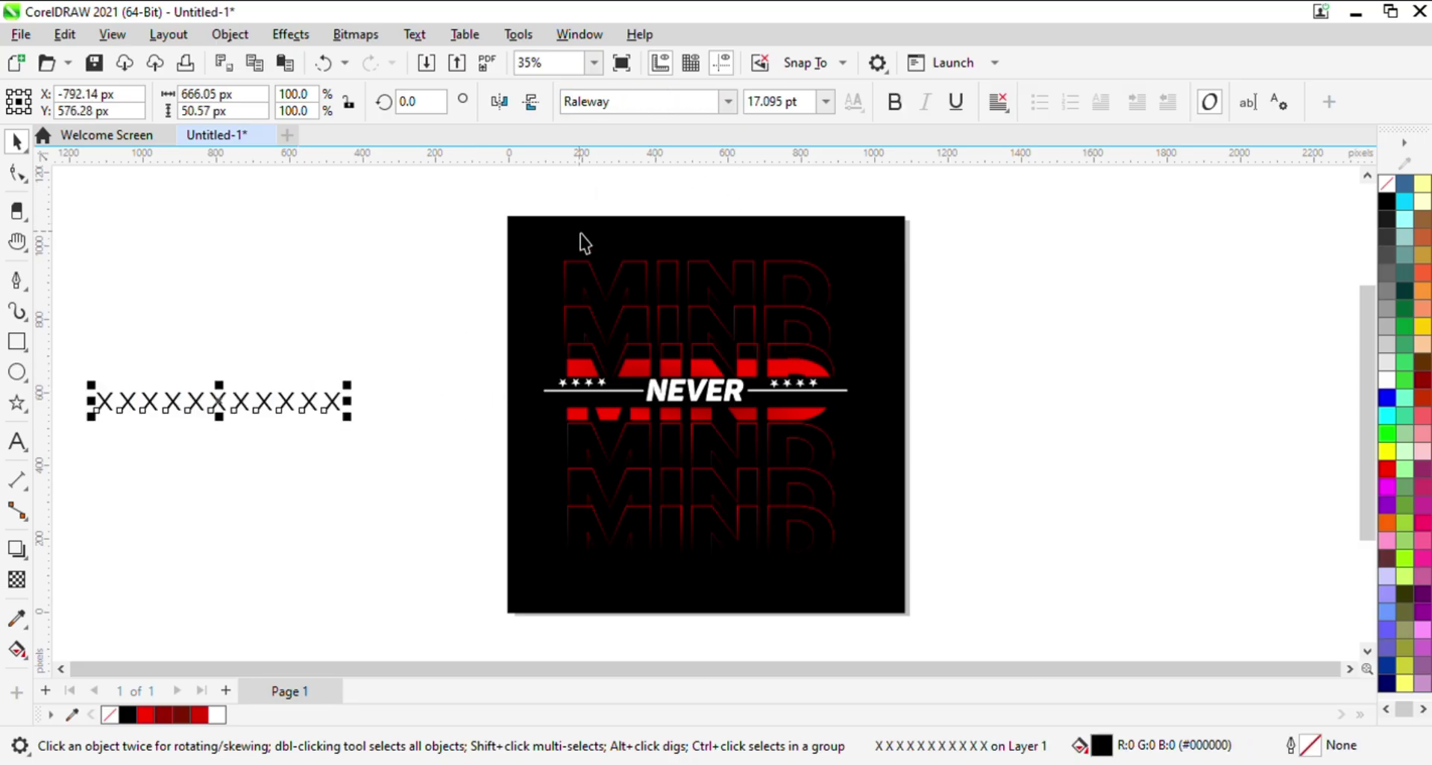
- Try the Poppins font on the X row, and undo the font change
click(730, 103)
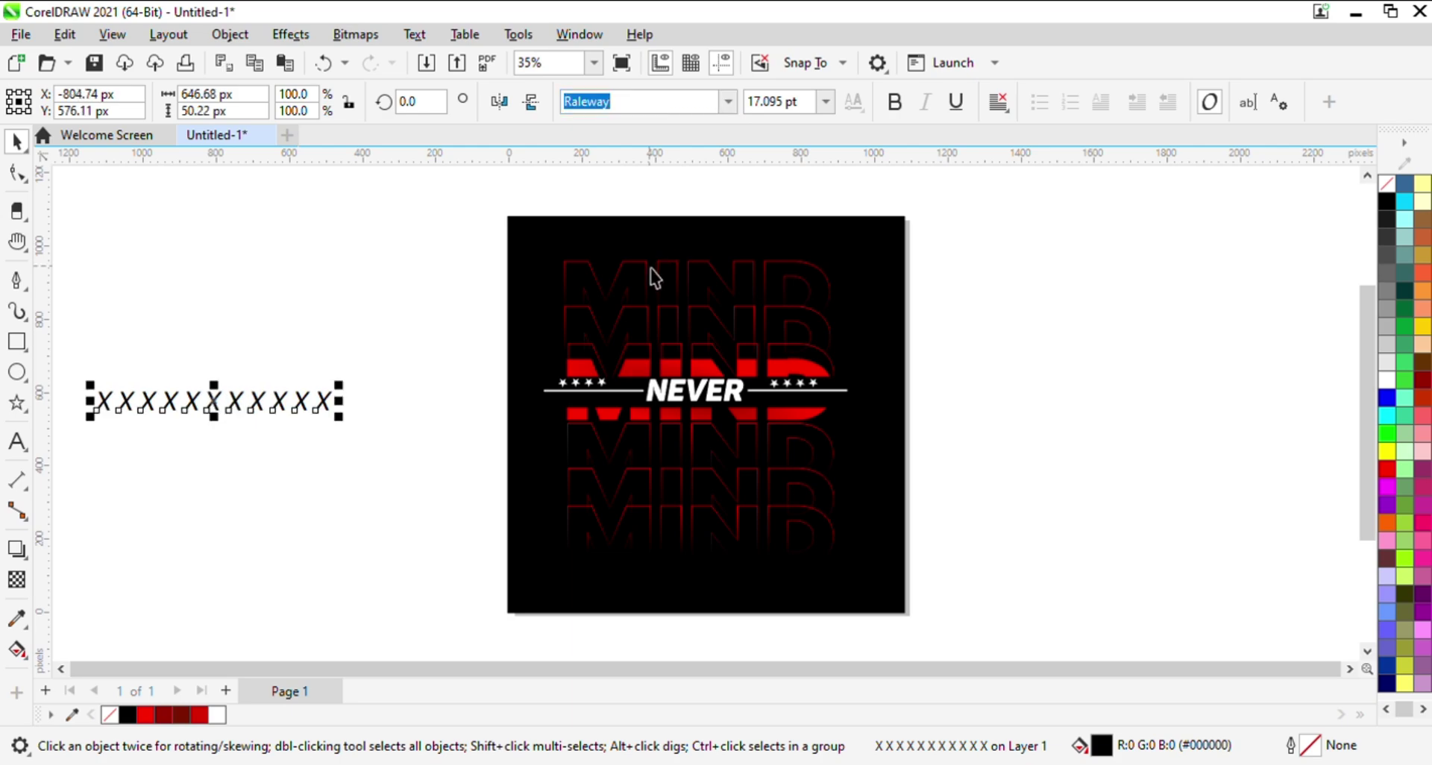
text(Poppins)
key(Return)
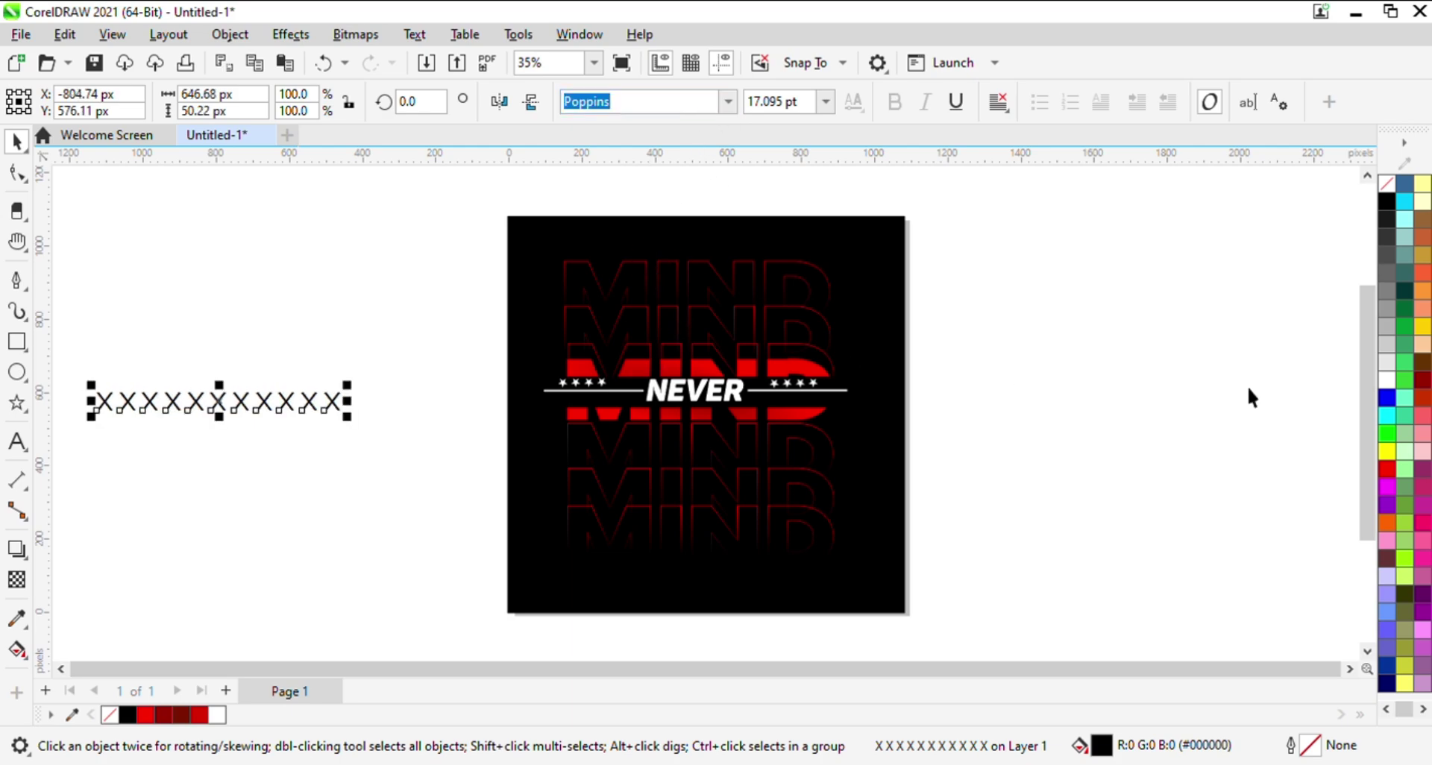
key(ctrl+z)
- Make the X row white and fit it centrally below the lowest MIND at about 469 px wide
click(1387, 381)
drag(477, 458, 696, 580)
drag(823, 560, 768, 563)
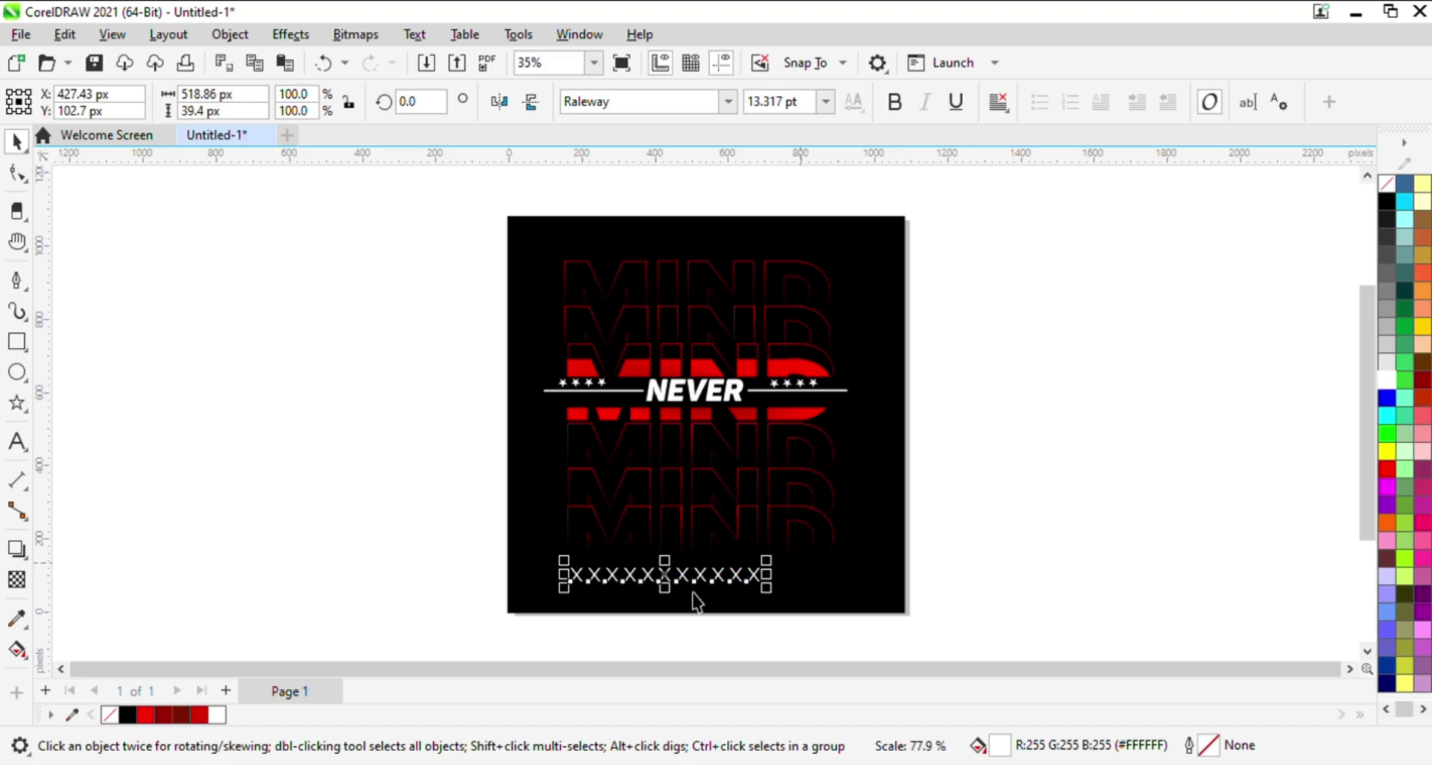
drag(563, 562, 582, 563)
drag(680, 589, 695, 575)
key(ctrl+z)
click(415, 591)
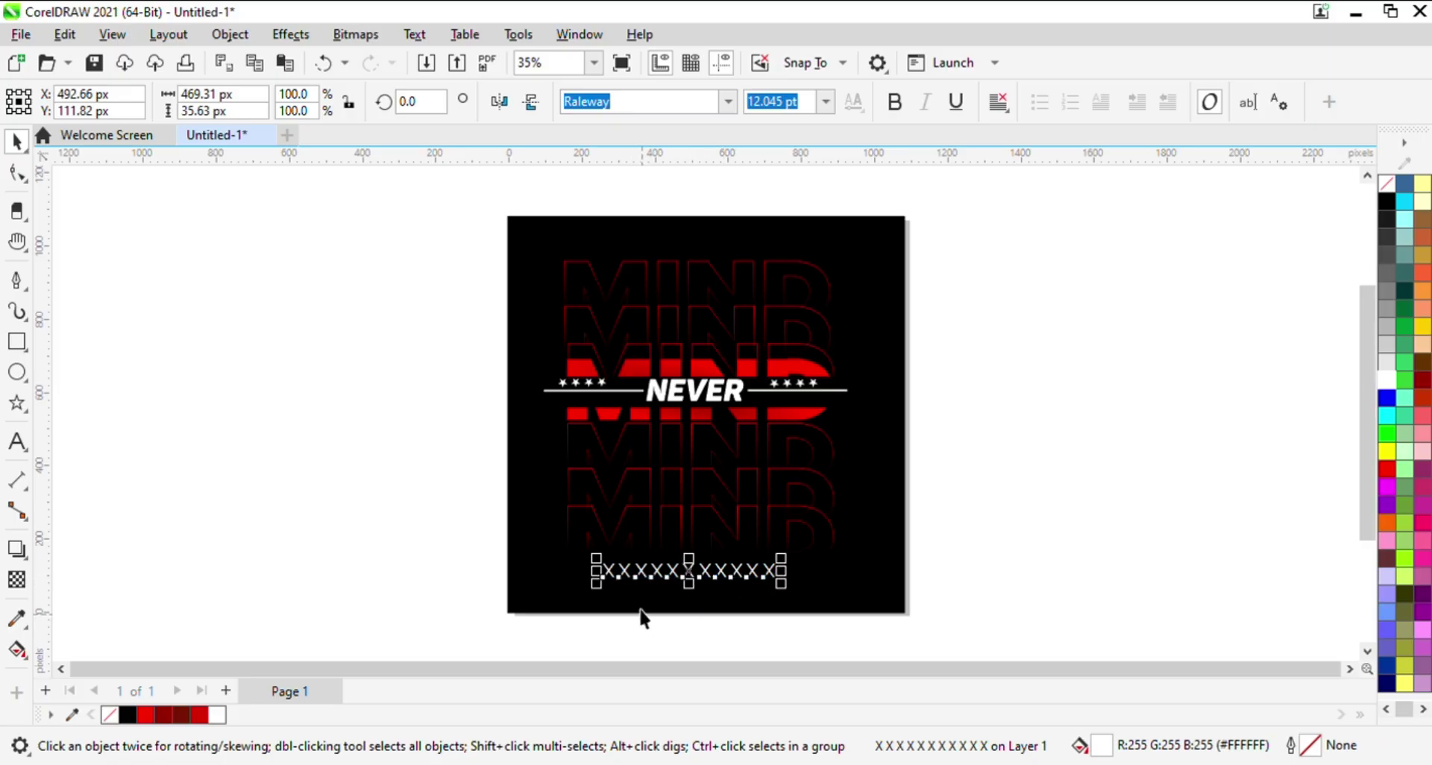
- Draw a horizontal line about 811 px long beside the page with the Pen tool and give it a white outline
click(23, 552)
click(16, 280)
click(191, 316)
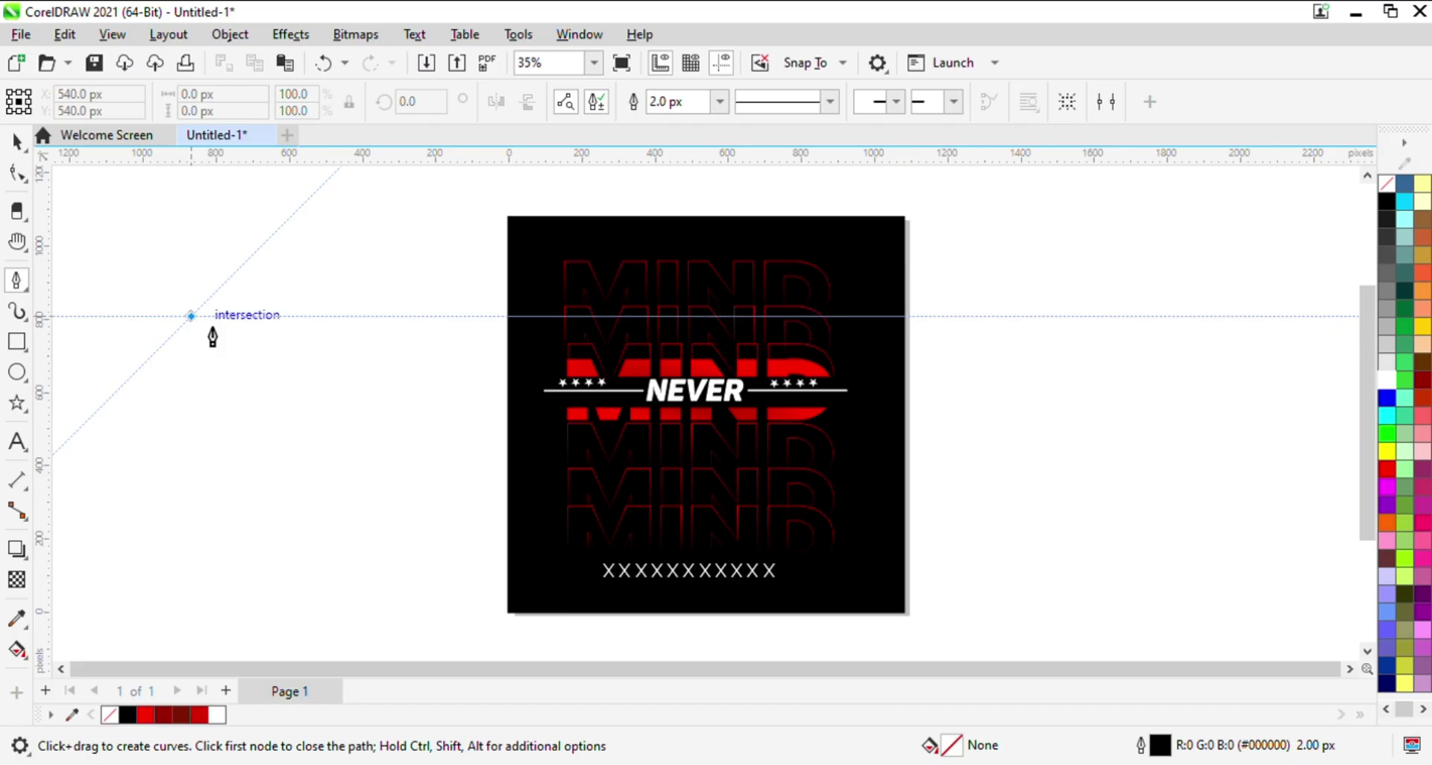
double_click(489, 316)
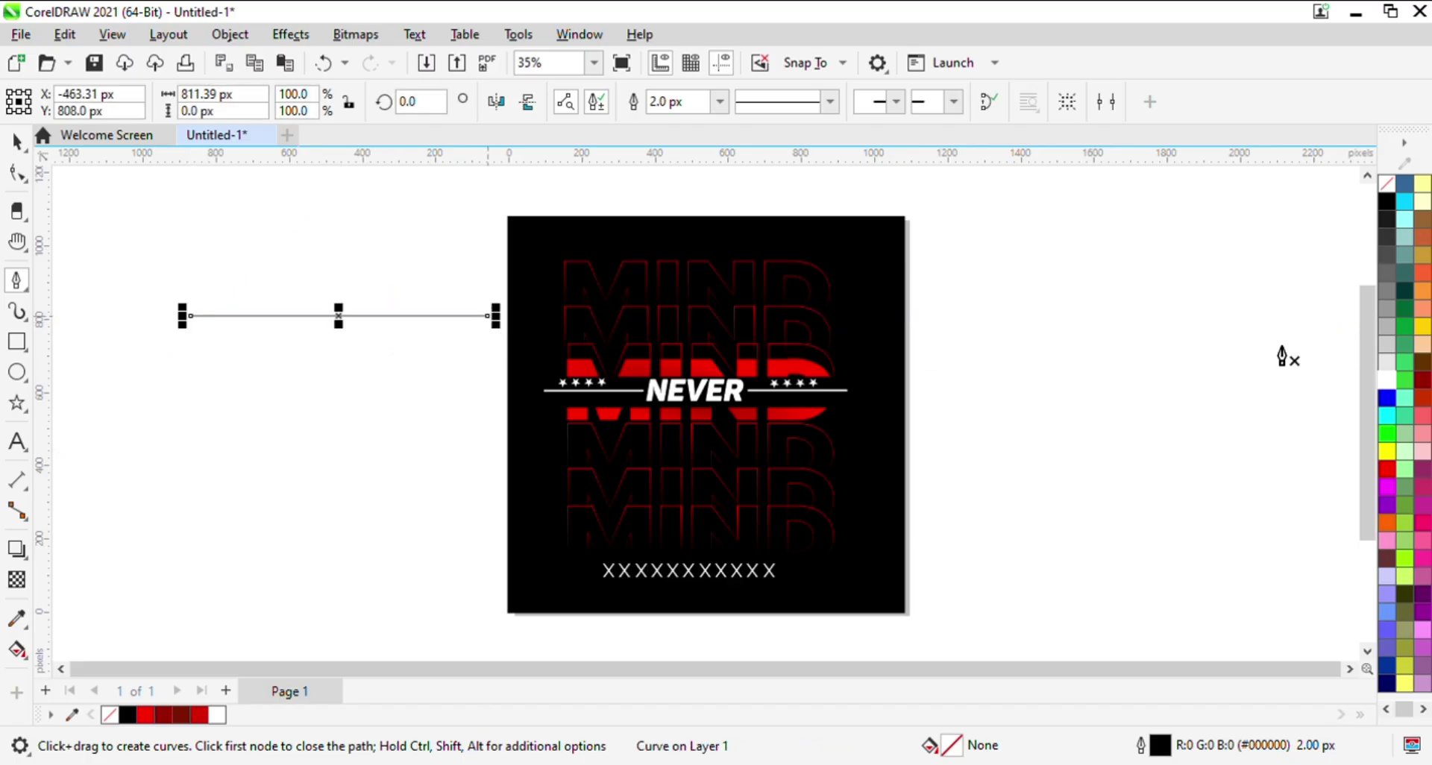
right_click(1386, 380)
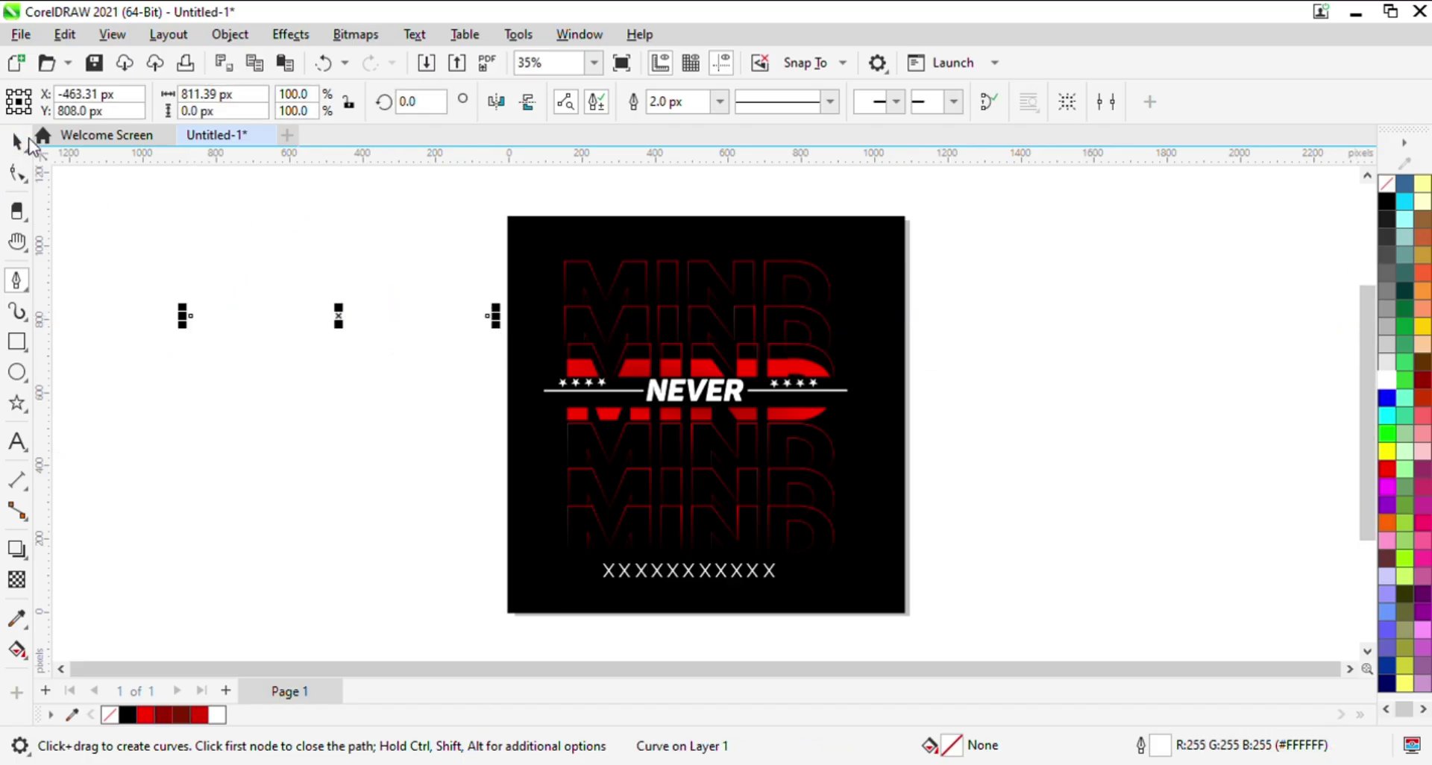
- Place the white line, 8 px thick, just below the lowest MIND and shift the X row beneath it
click(22, 142)
drag(429, 314, 691, 556)
drag(1025, 533, 531, 597)
drag(703, 594, 748, 582)
- Nudge the thick white line down a little, closer to the X row
key(z)
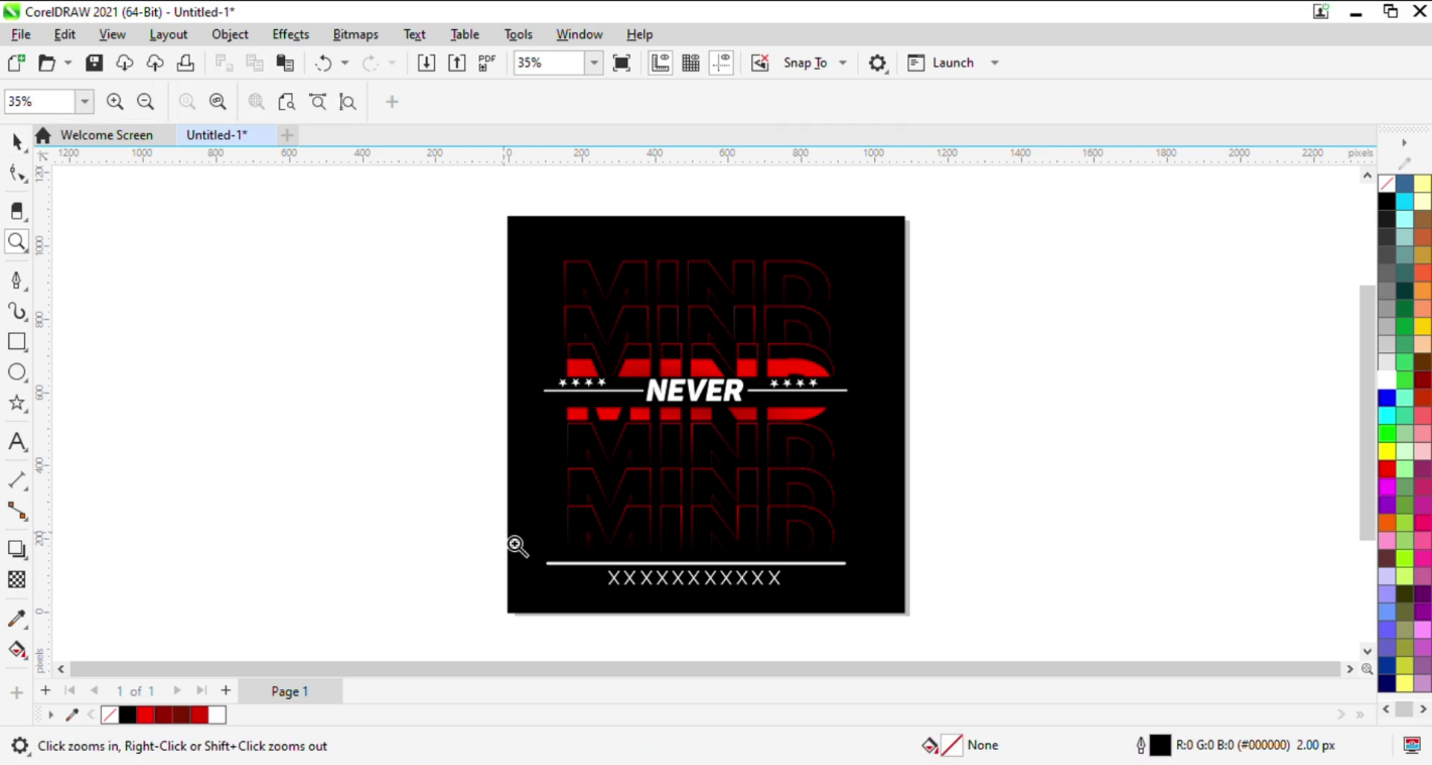
drag(446, 528, 938, 628)
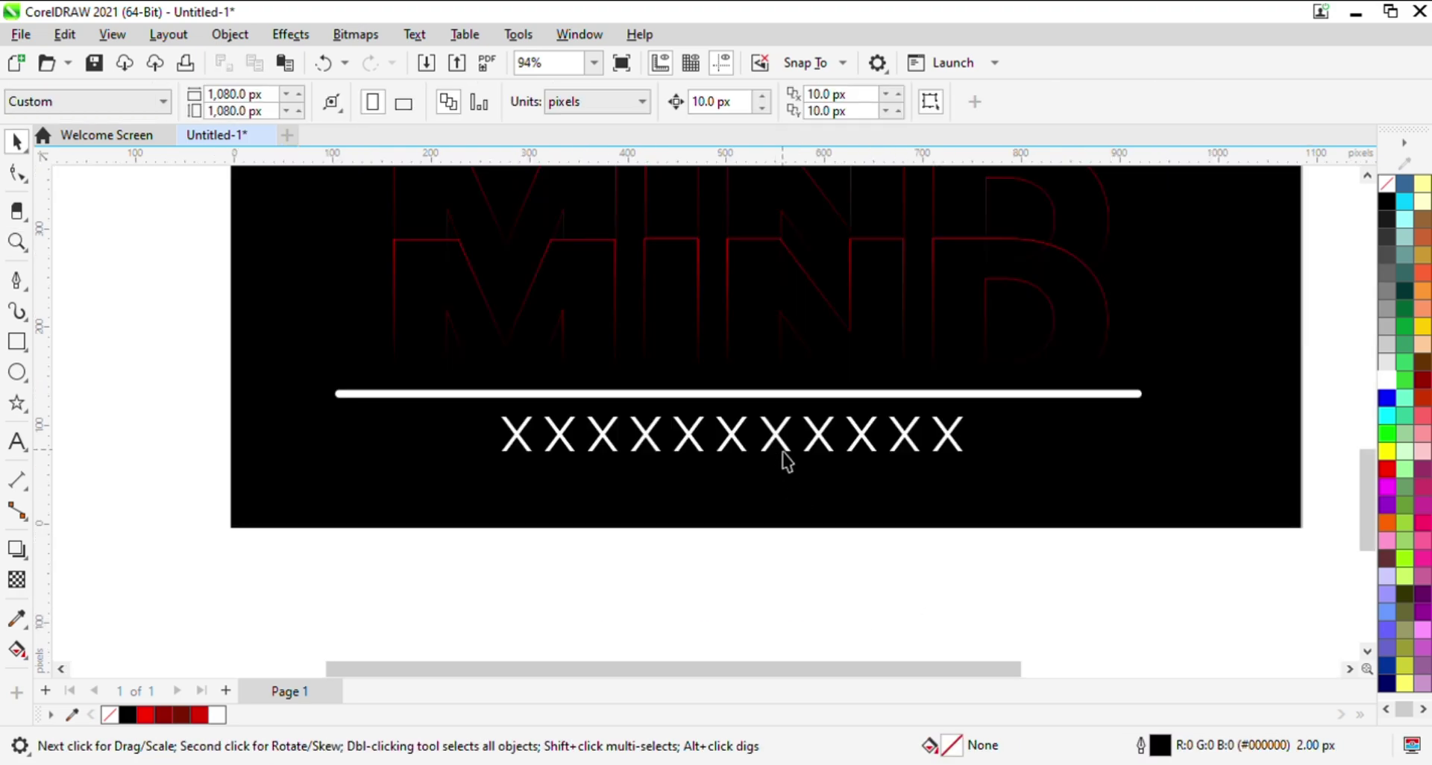
click(731, 395)
key(Down)
key(z)
right_click(794, 407)
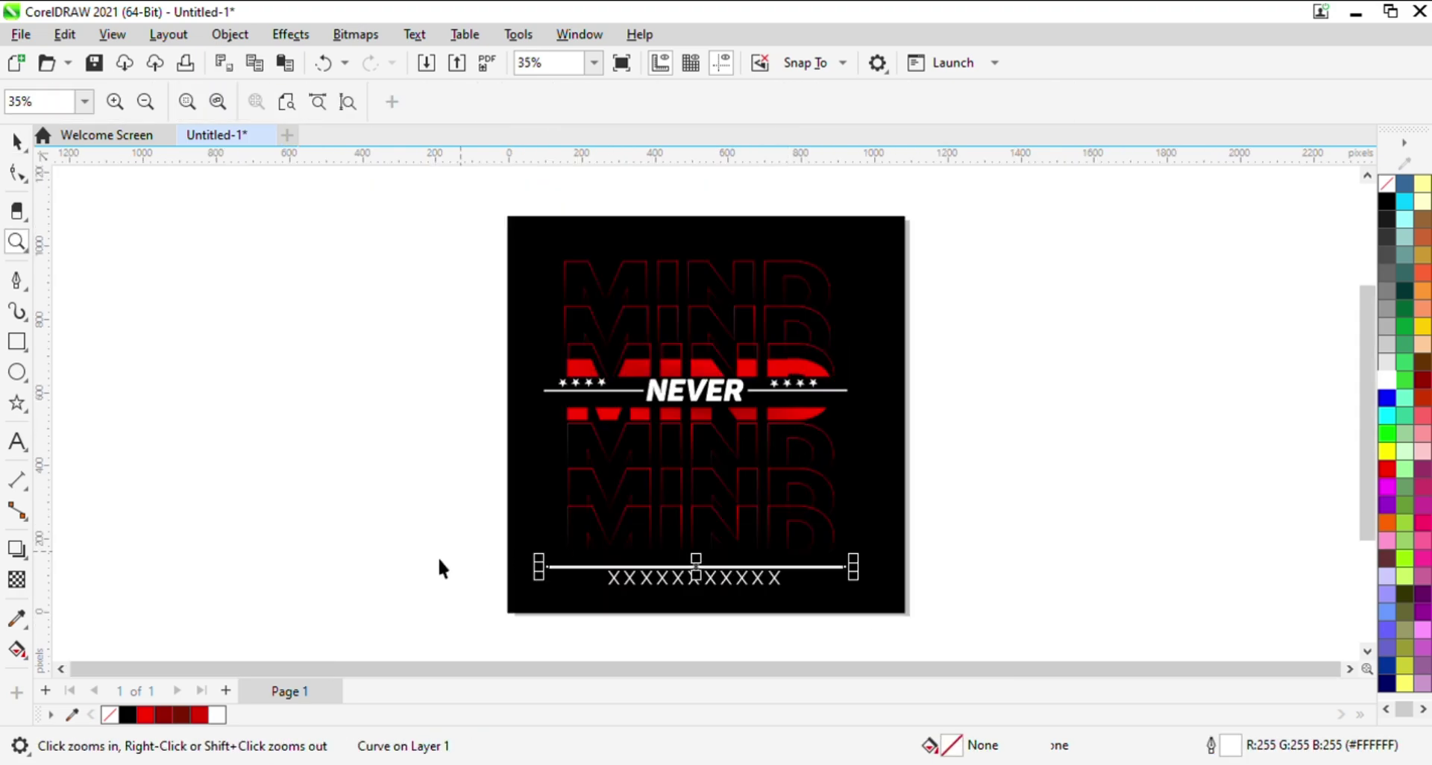
- Copy the thick white line to just above the topmost MIND
key(space)
drag(701, 568, 692, 253)
click(993, 556)
key(ctrl+z)
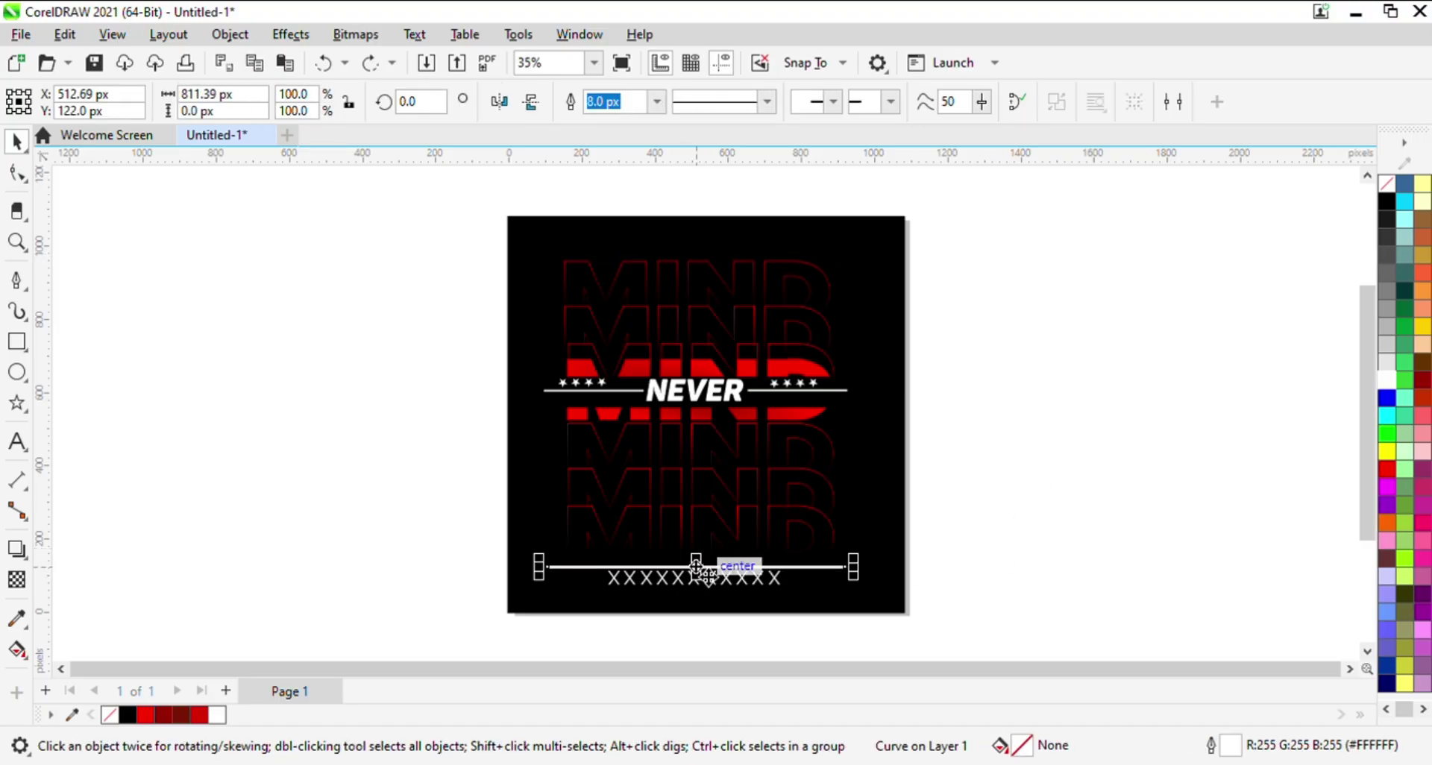
drag(705, 573, 695, 252)
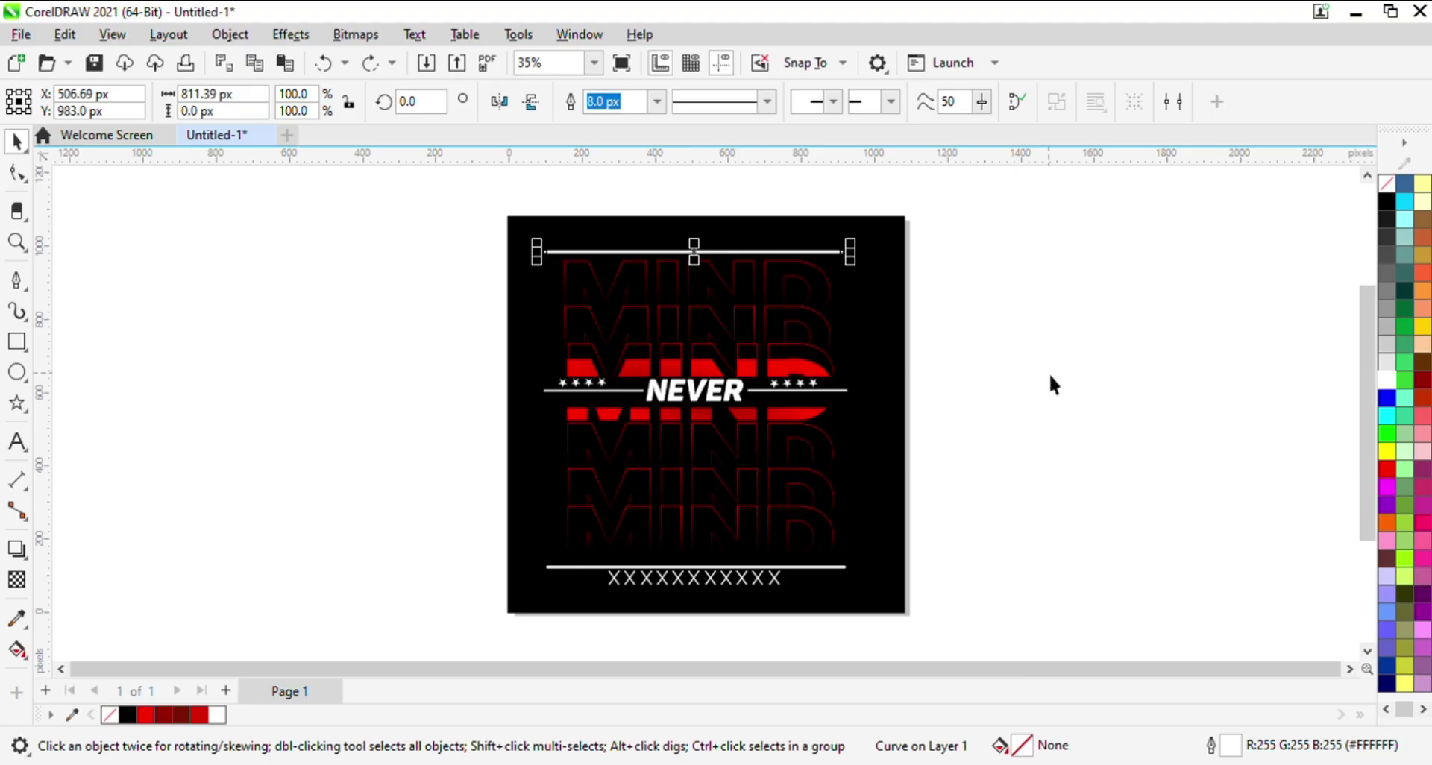
click(1052, 384)
- Nudge the bottom X row down slightly and copy it to just above the upper thick line
click(743, 580)
key(Down)
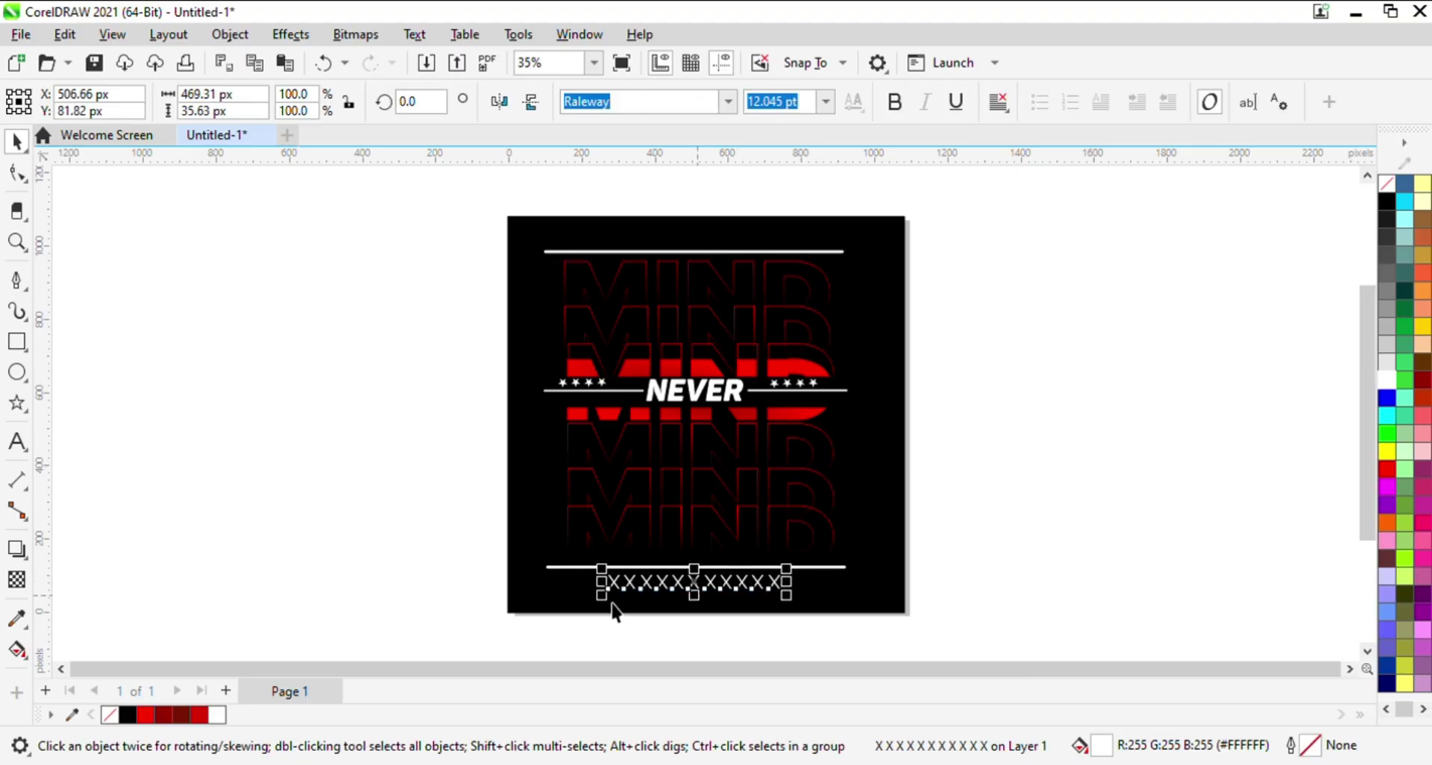
click(610, 605)
click(613, 586)
drag(676, 592, 695, 243)
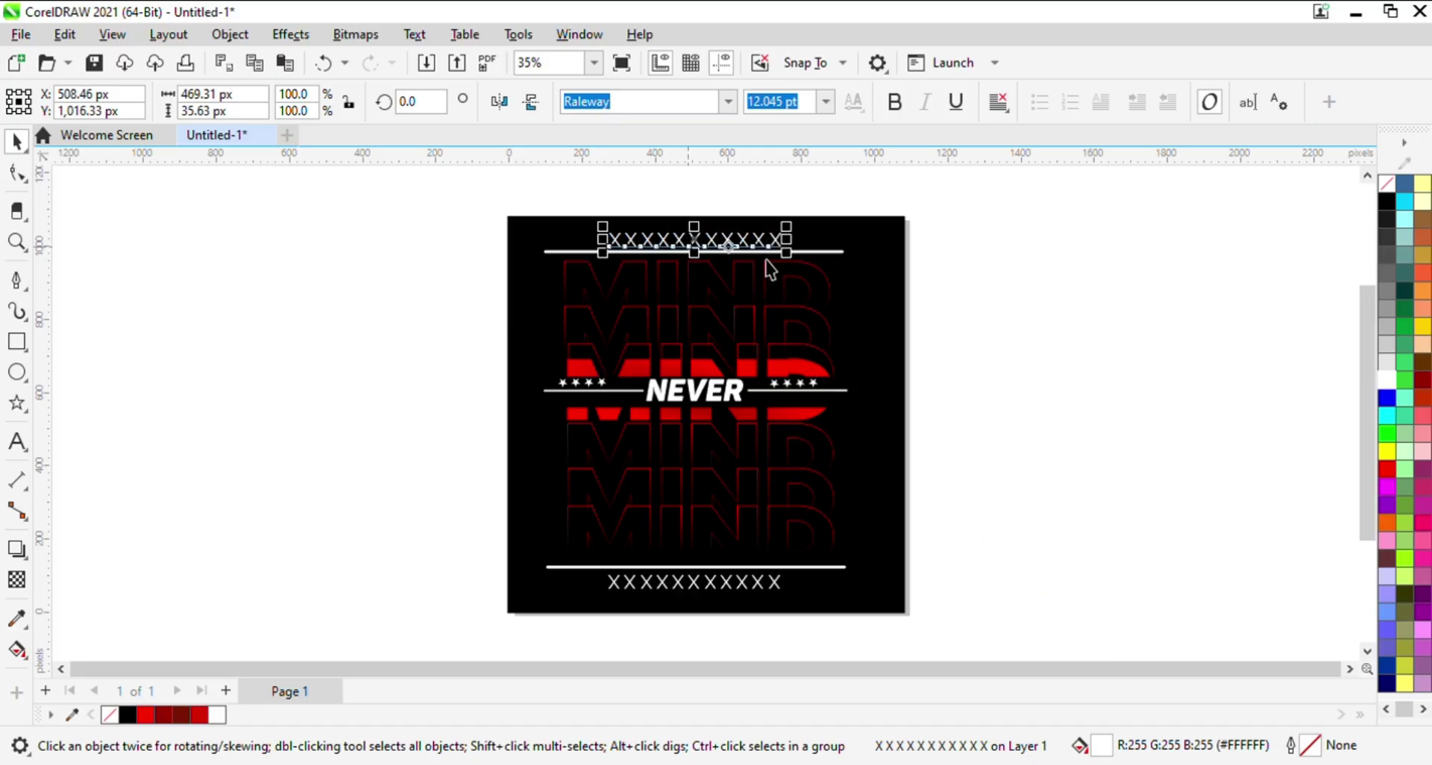
click(788, 309)
- Scale all the artwork together with the lines and X rows down to about 968 by 902 px and recentre it
drag(393, 183, 945, 618)
click(505, 214)
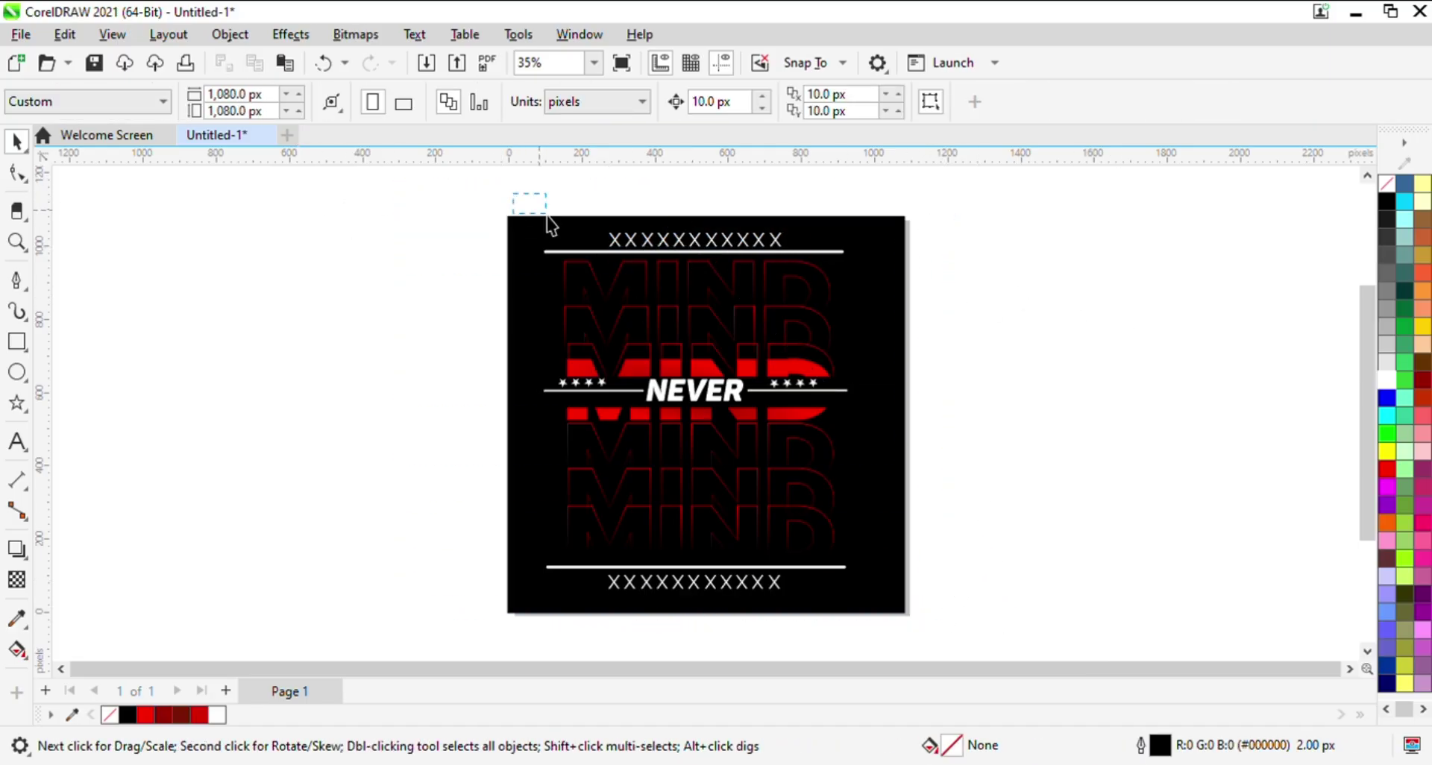
drag(551, 224, 909, 610)
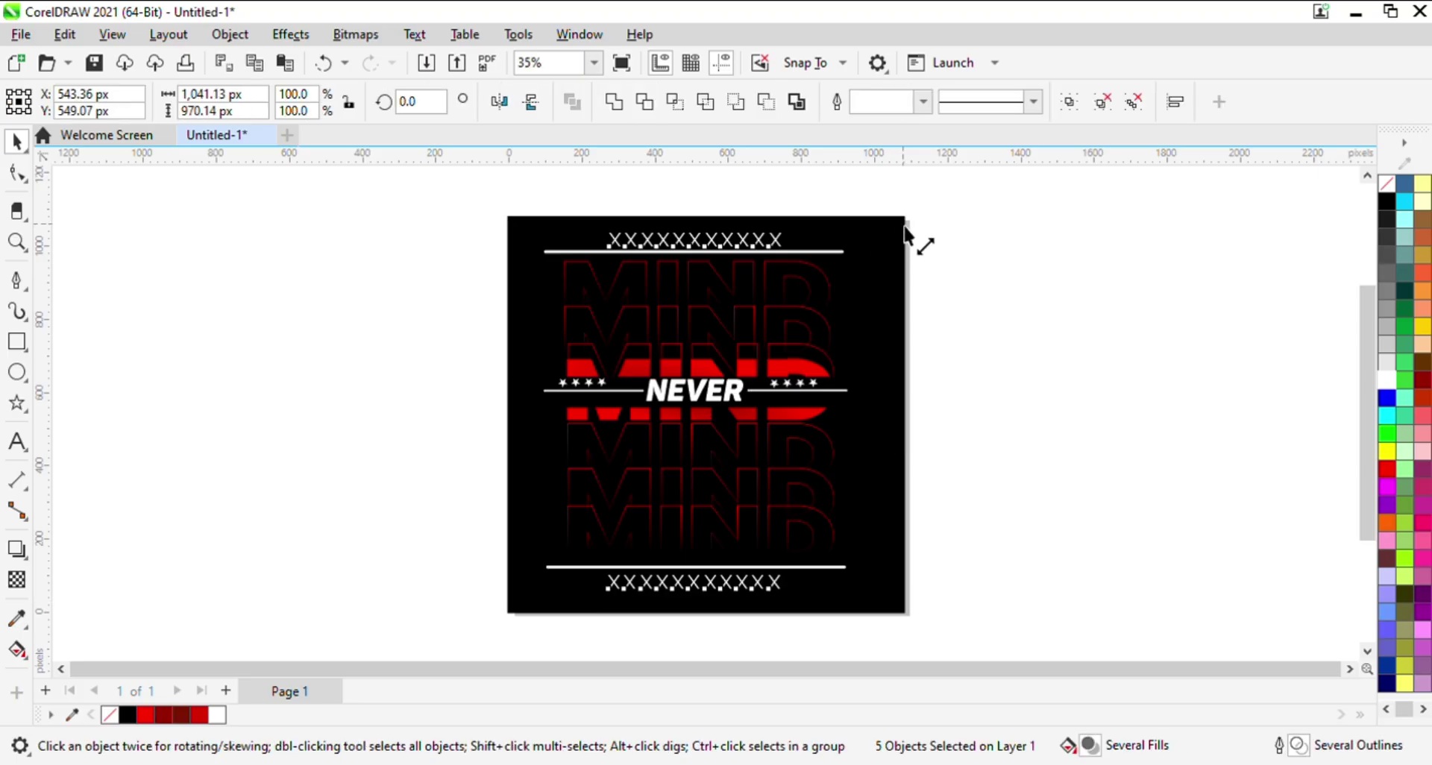
drag(906, 235, 877, 306)
mouse_move(745, 343)
mouse_down()
mouse_move(767, 333)
mouse_move(759, 348)
mouse_up()
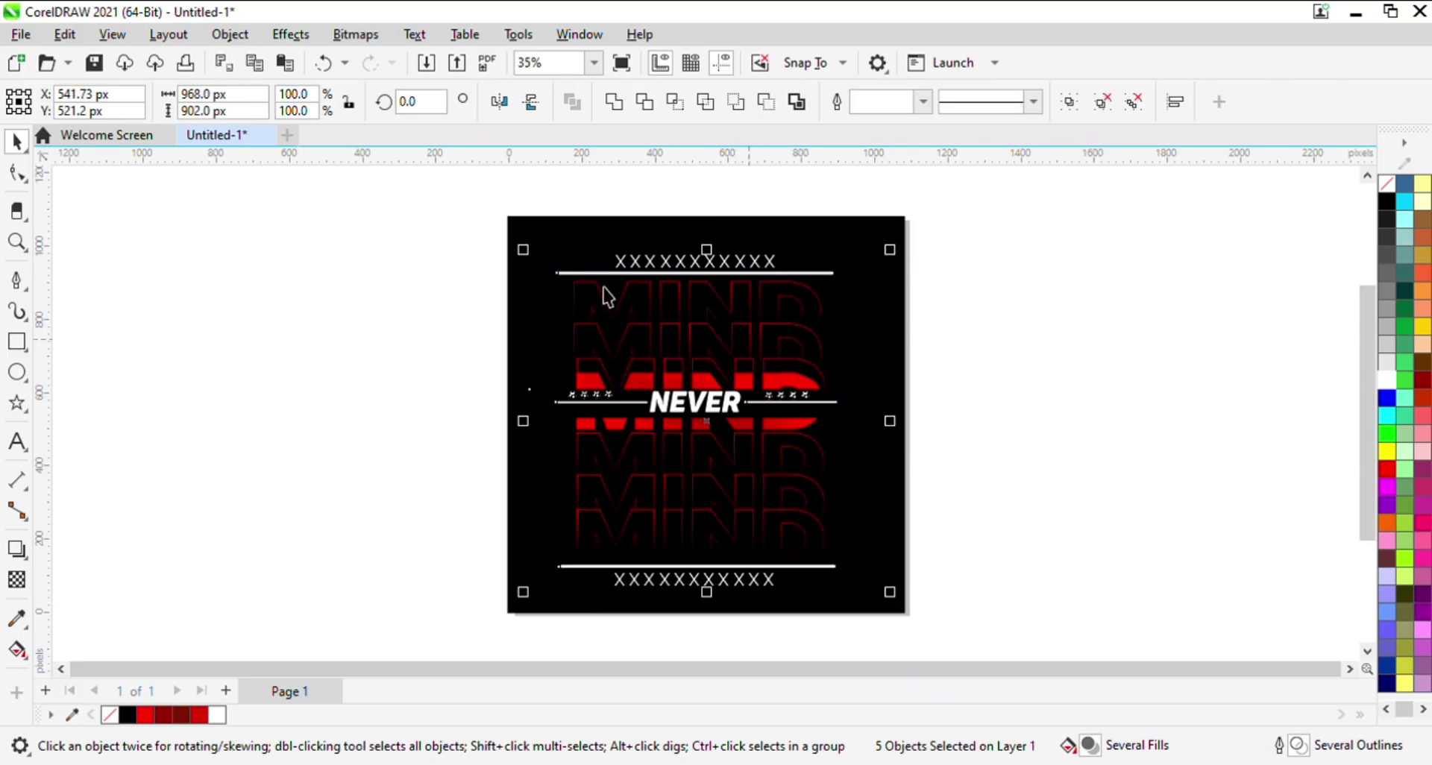